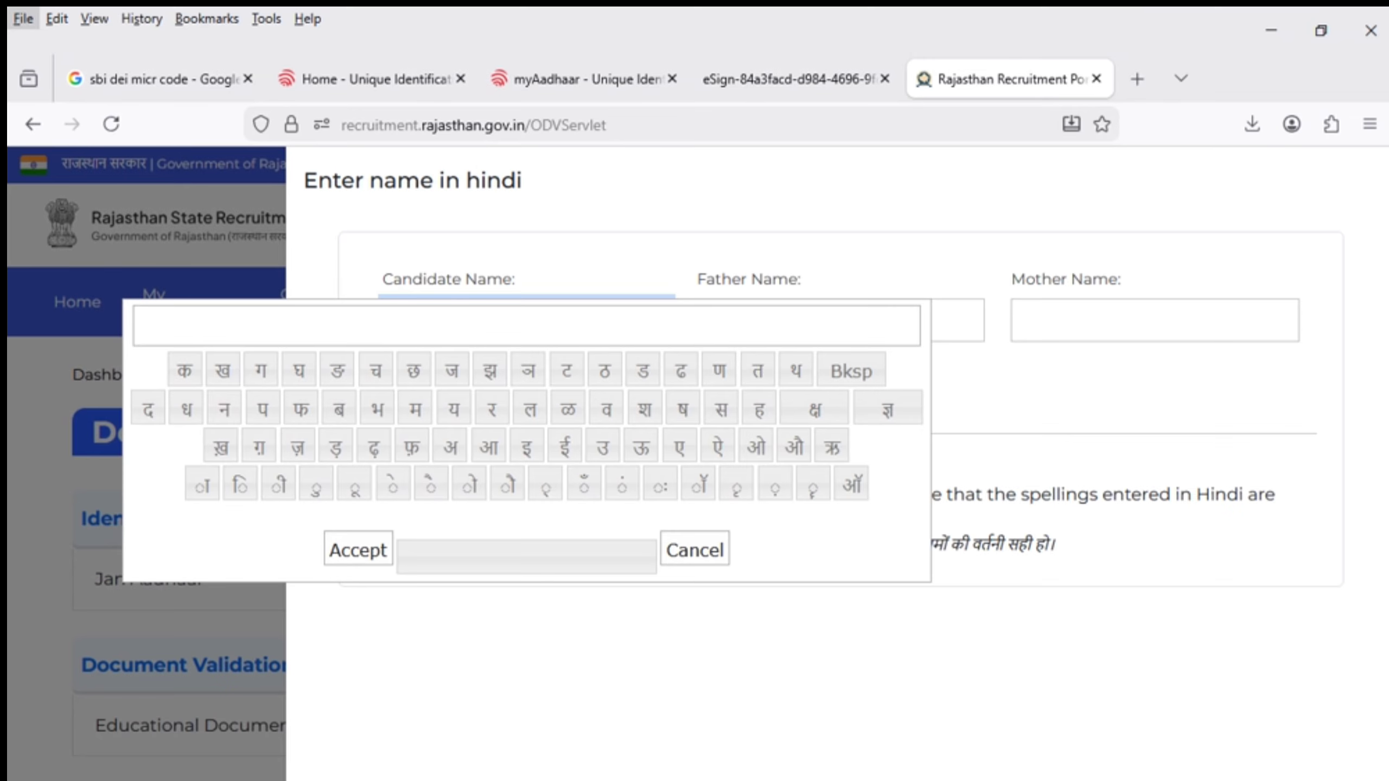
Dismiss the browser menu bar and discard a stray Hindi keyboard entry
key(alt)
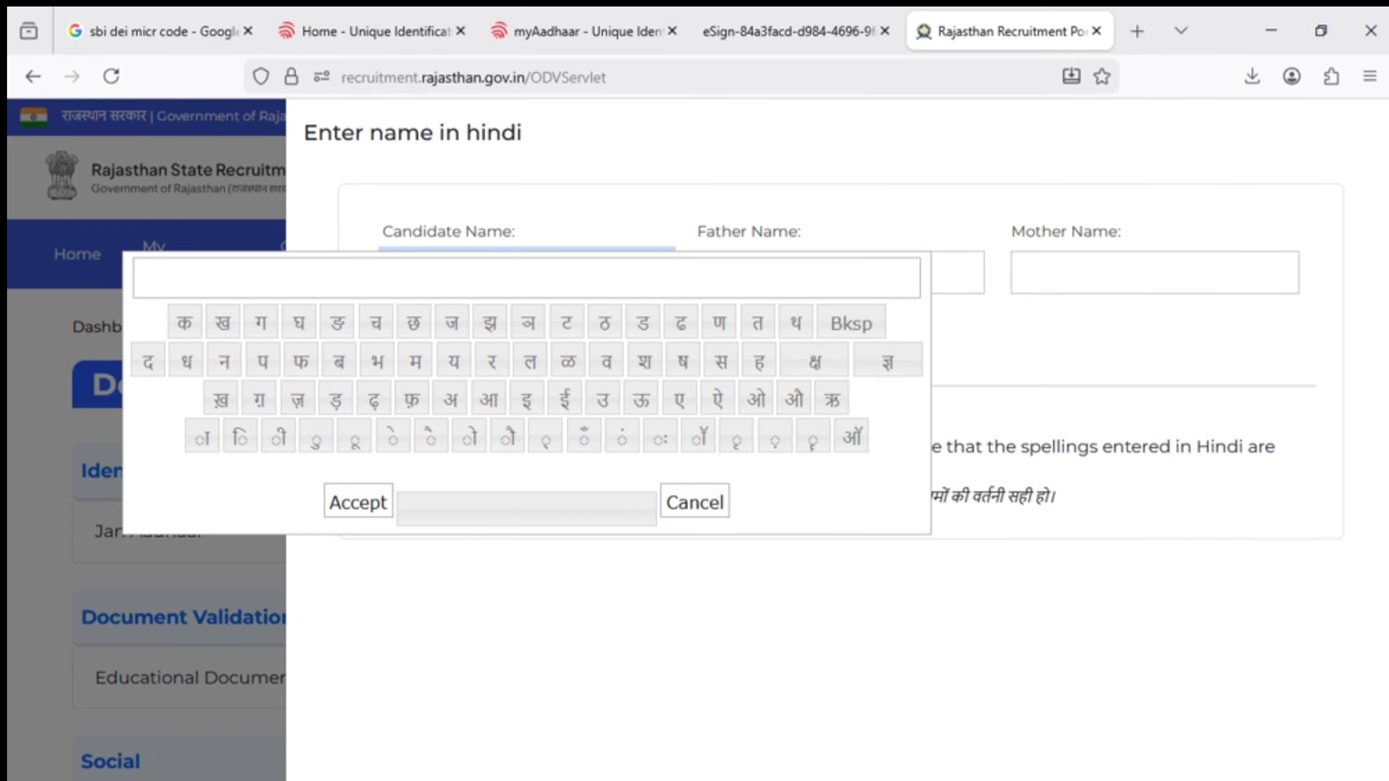
click(303, 366)
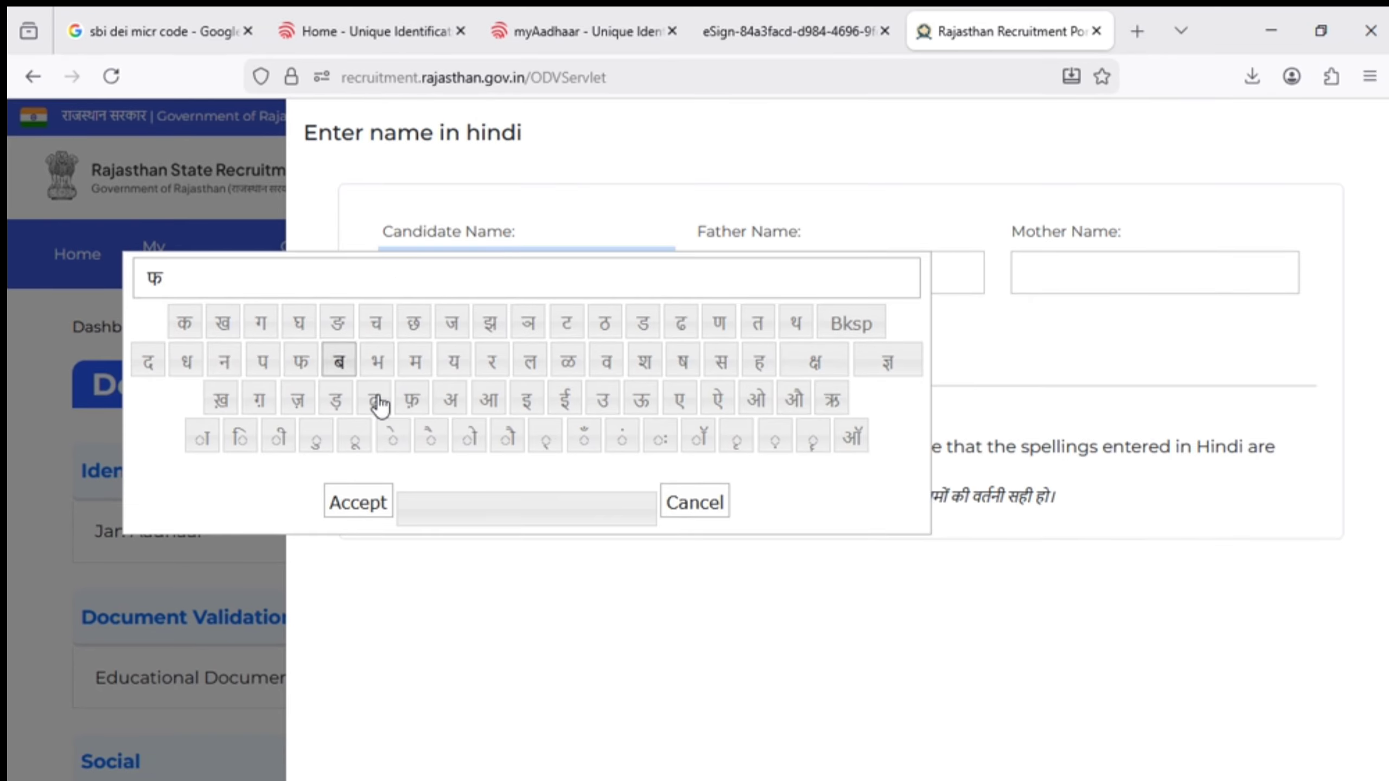
click(719, 510)
Spell the candidate's name in Devanagari on the Hindi keyboard and accept it into the form
click(566, 279)
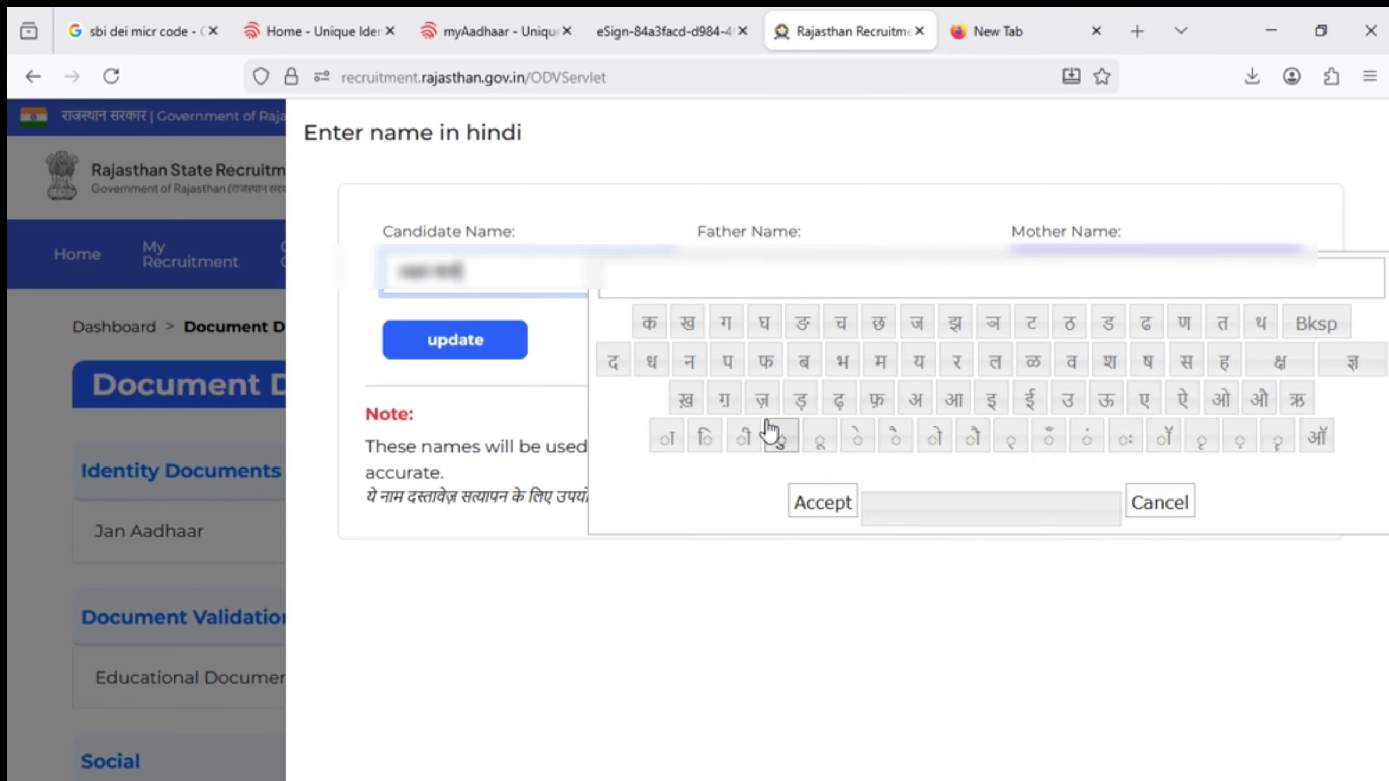
click(879, 375)
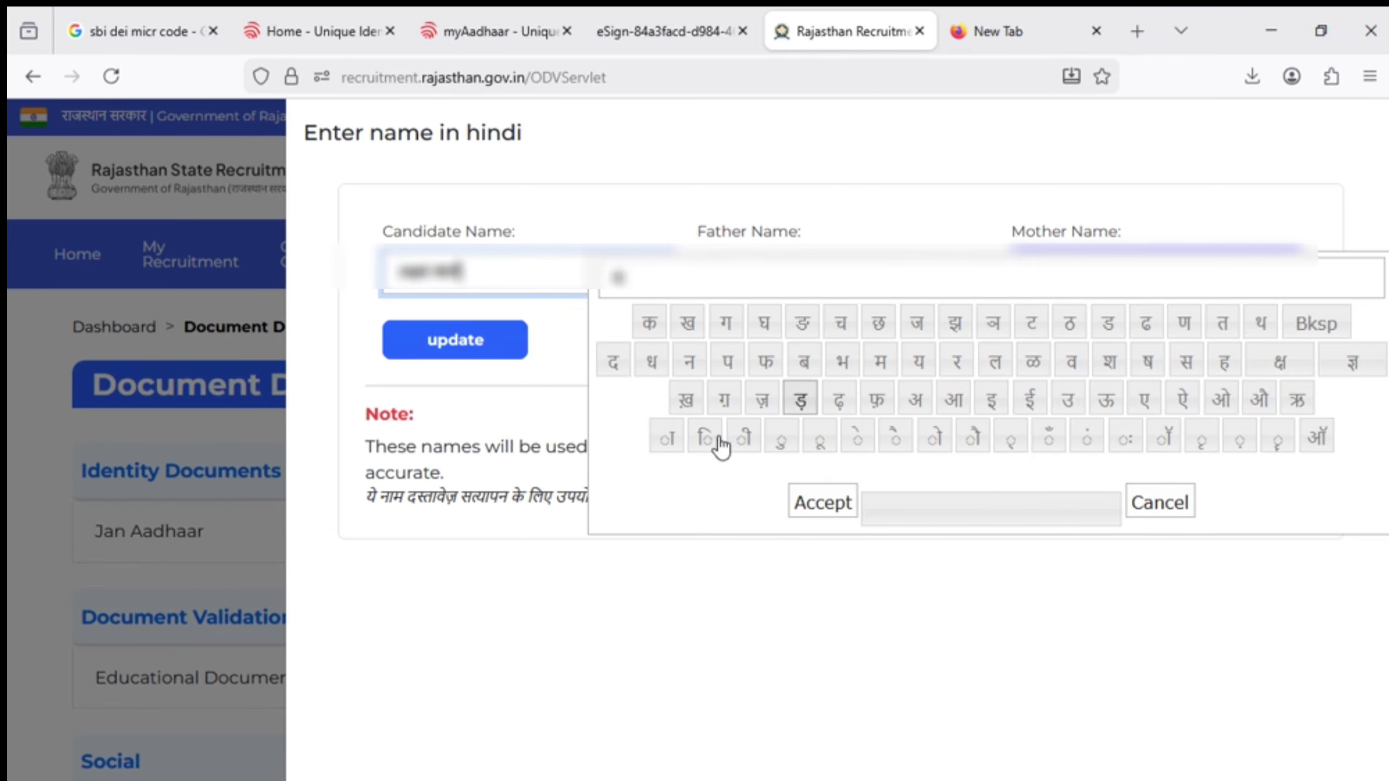
click(917, 368)
click(678, 444)
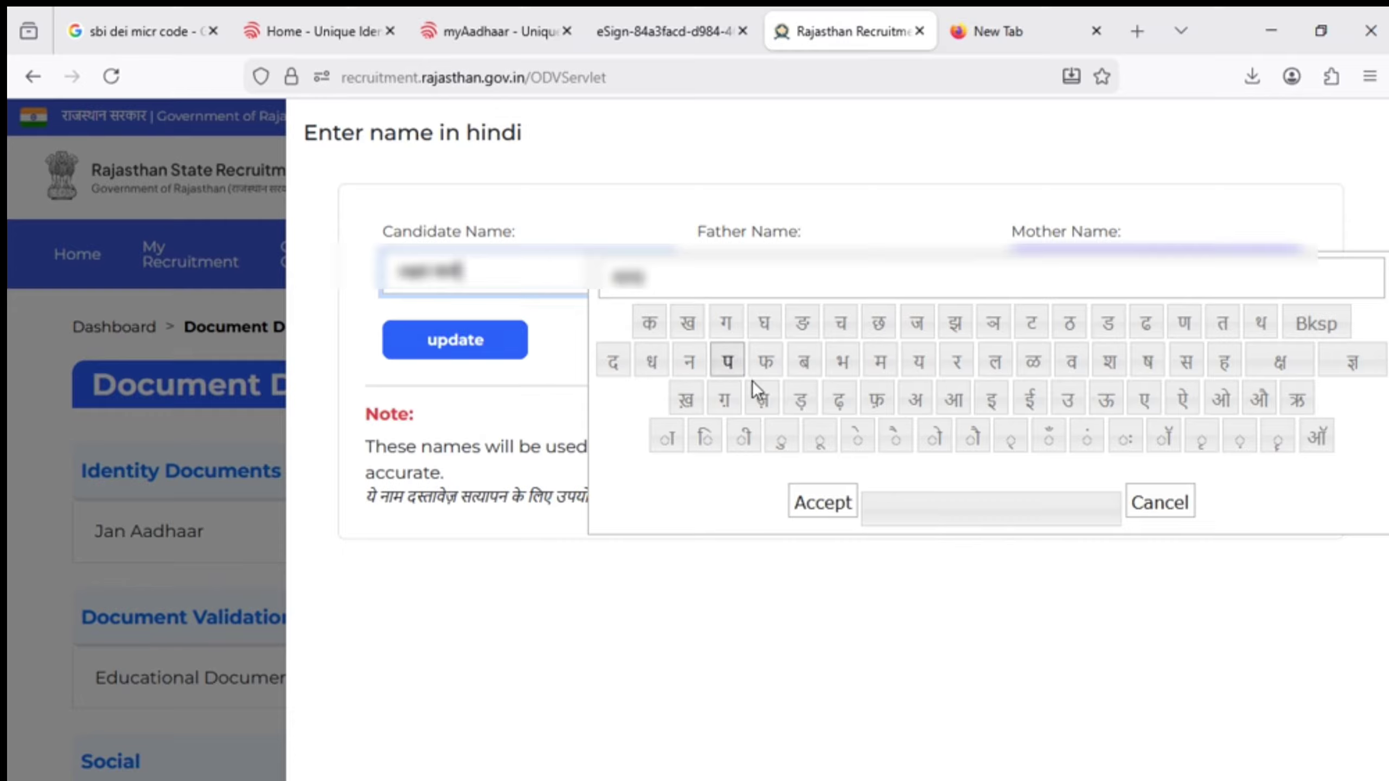
click(1107, 369)
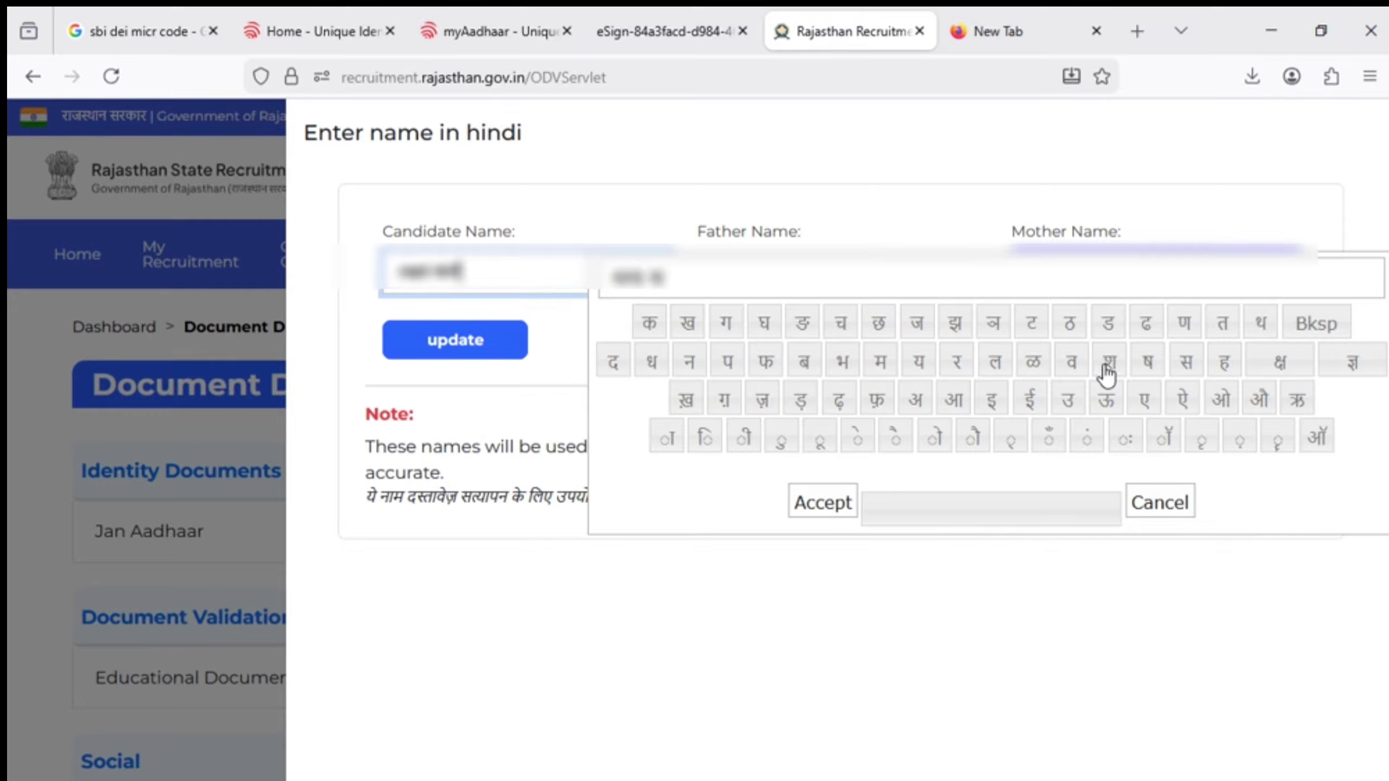
click(966, 378)
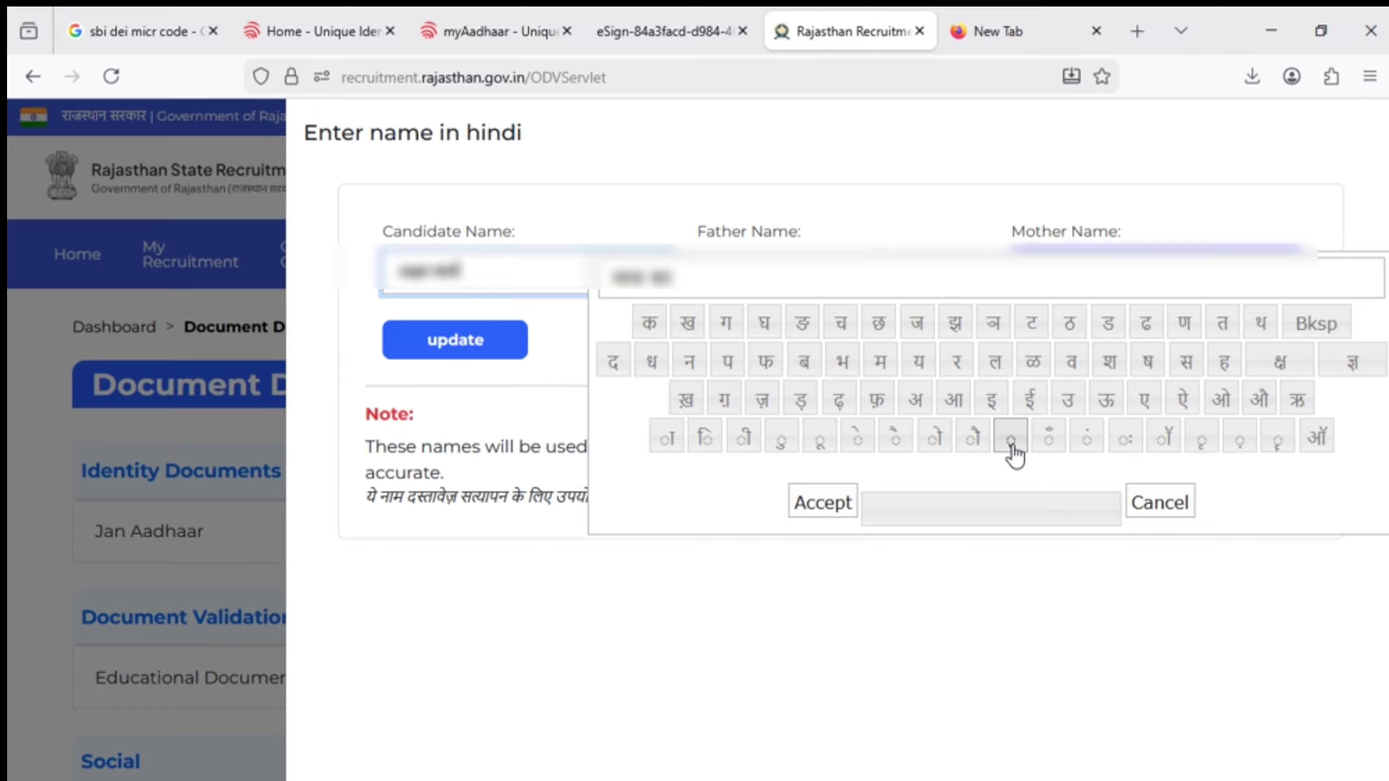
click(1012, 441)
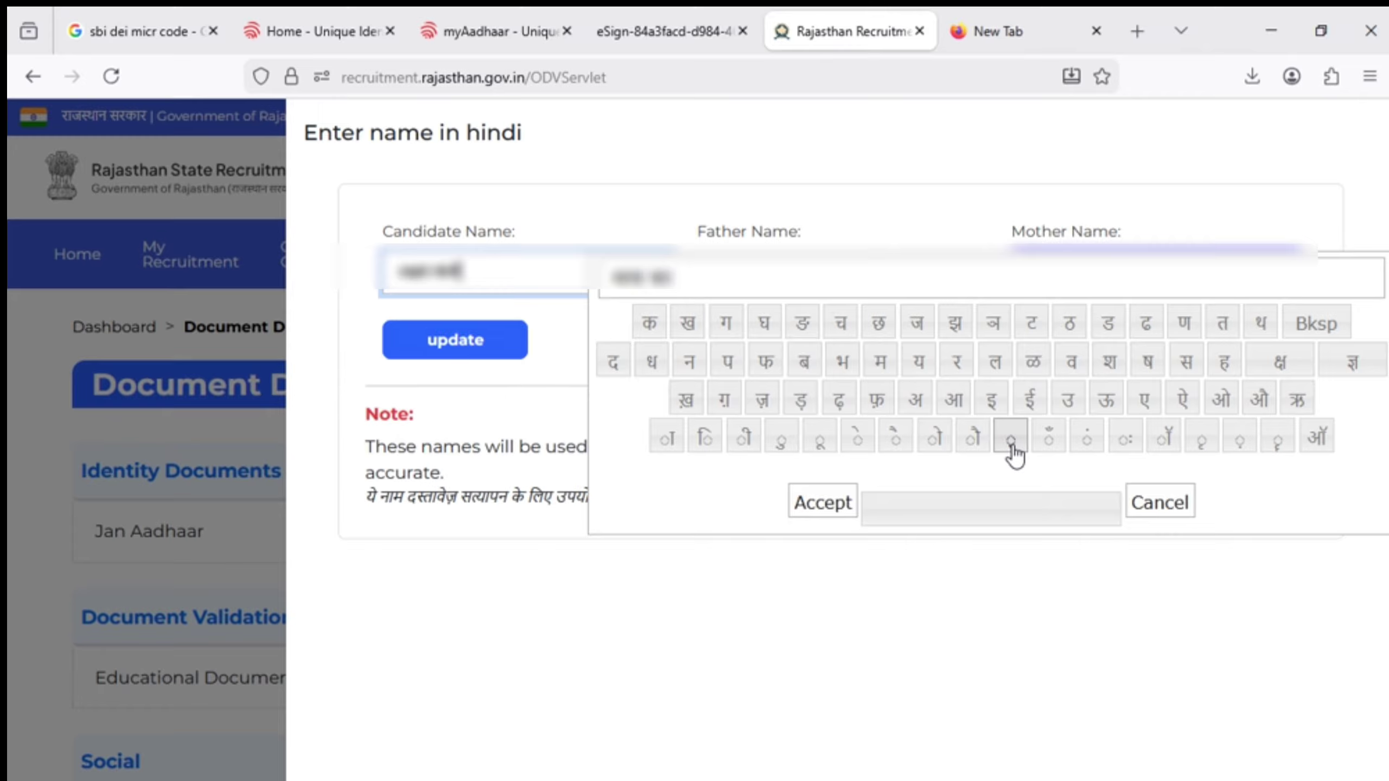
click(878, 375)
click(674, 444)
click(815, 506)
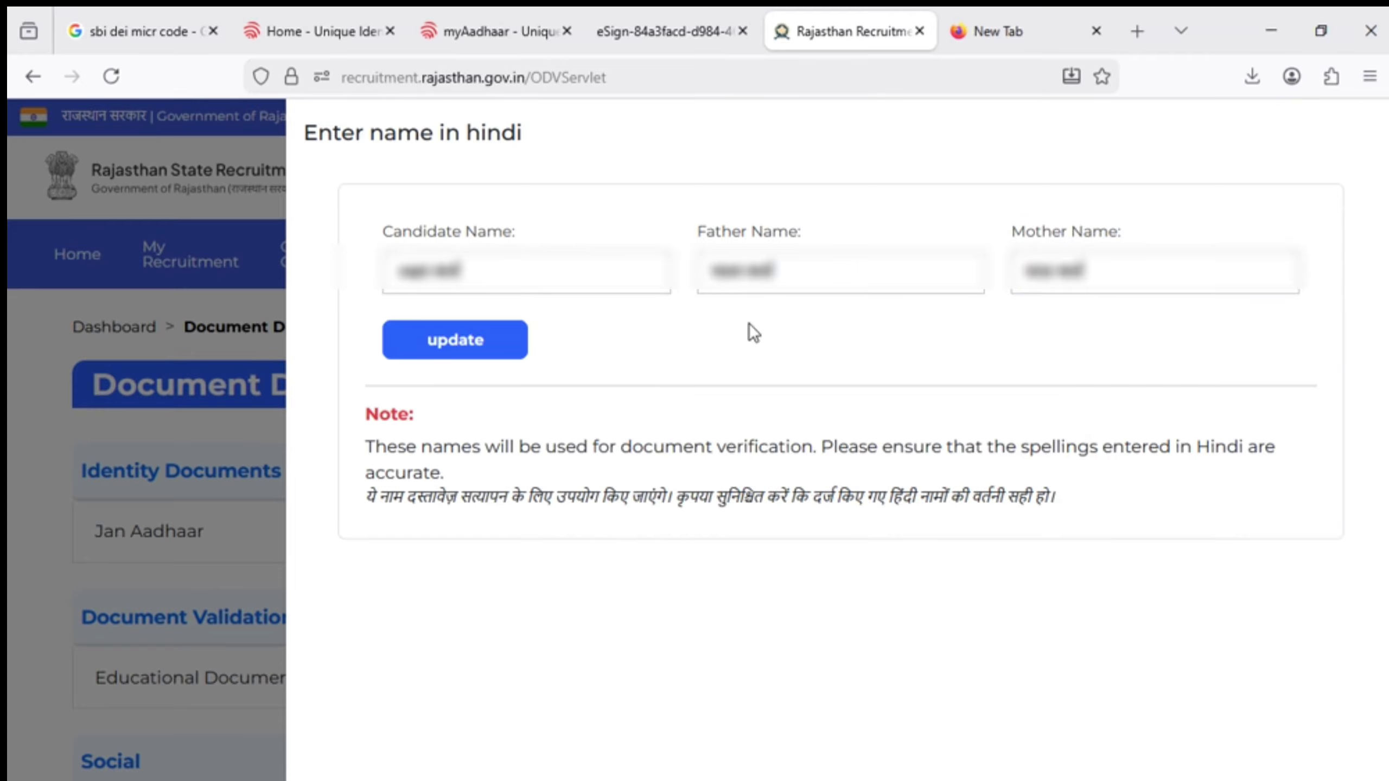
Update and confirm-save the Hindi names, acknowledge the instructions, and grant DigiLocker access
click(483, 350)
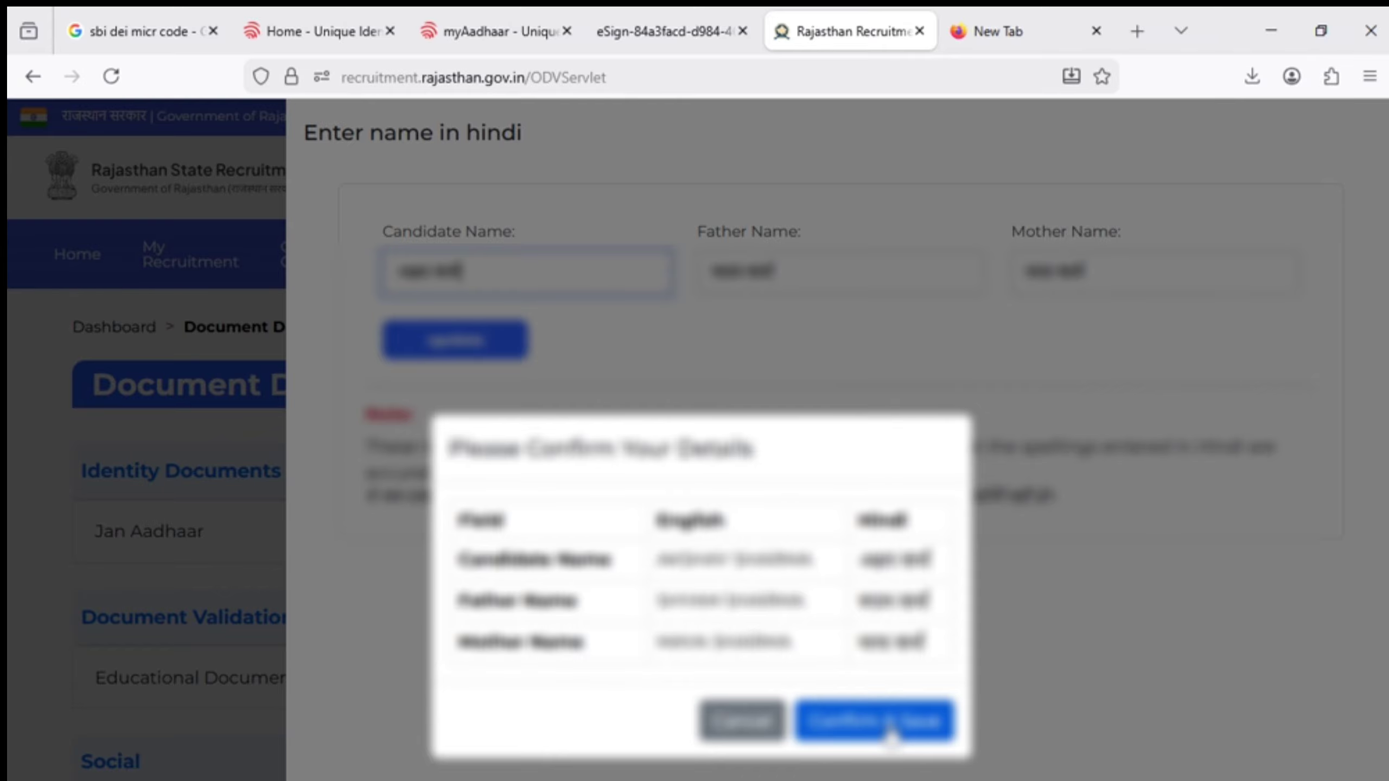
click(890, 726)
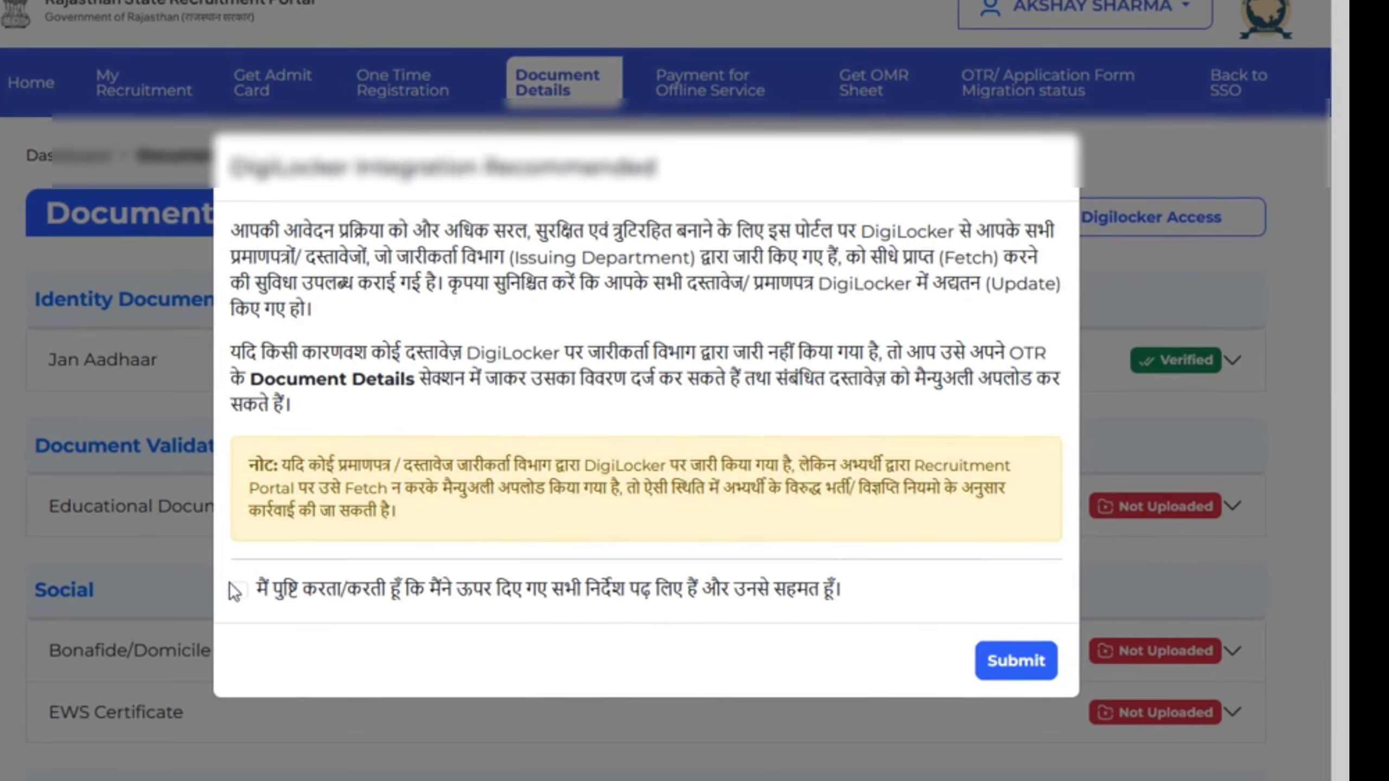
click(1024, 668)
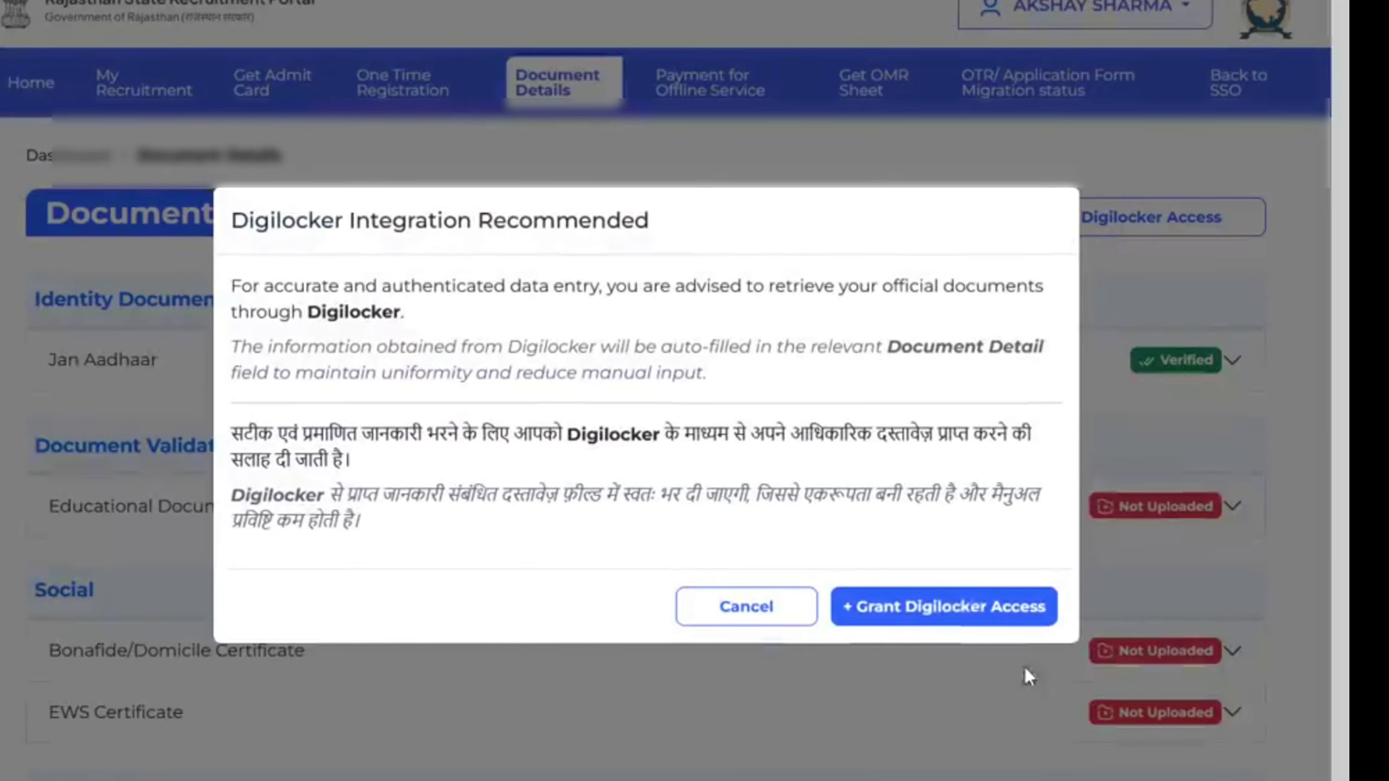
click(946, 619)
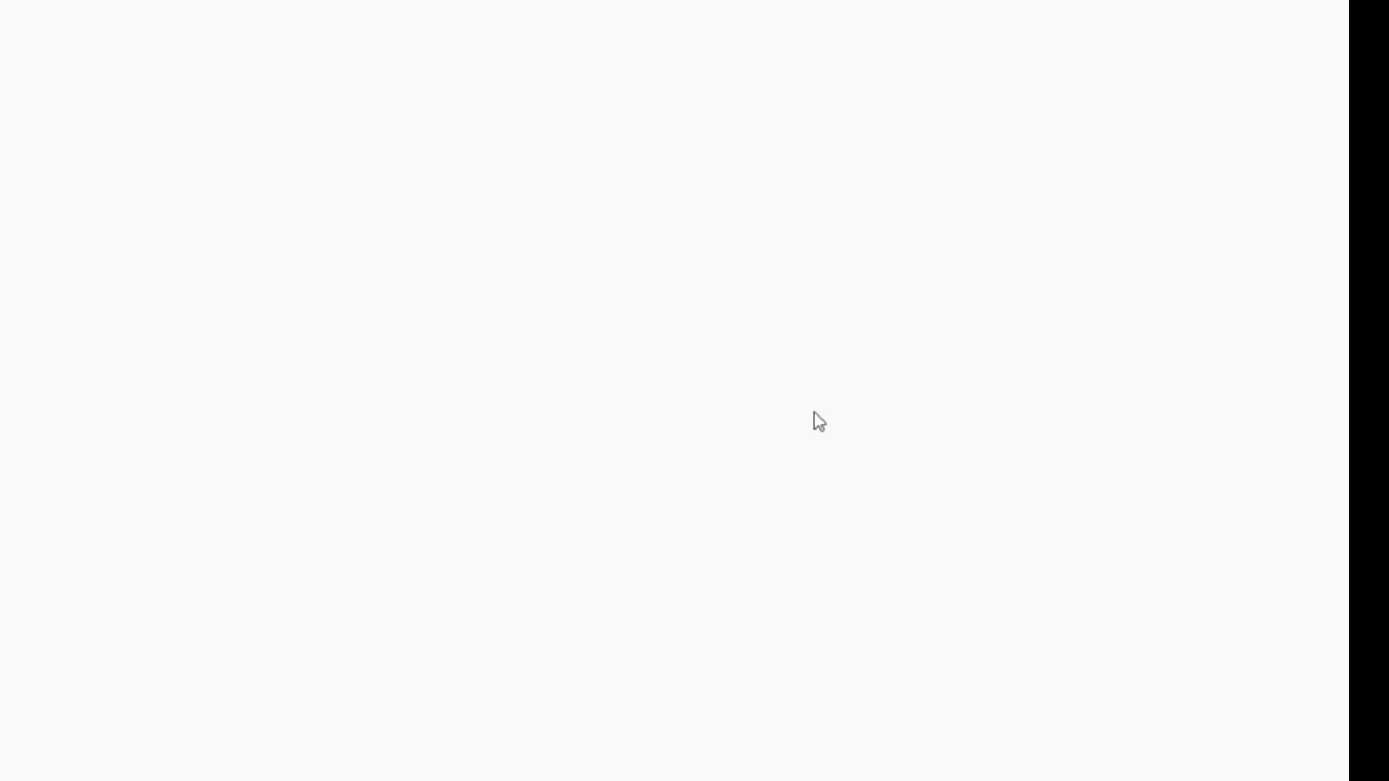
Enter the registered mobile number, accept DigiLocker's terms, and request a sign-in OTP
click(547, 218)
text(•••••••)
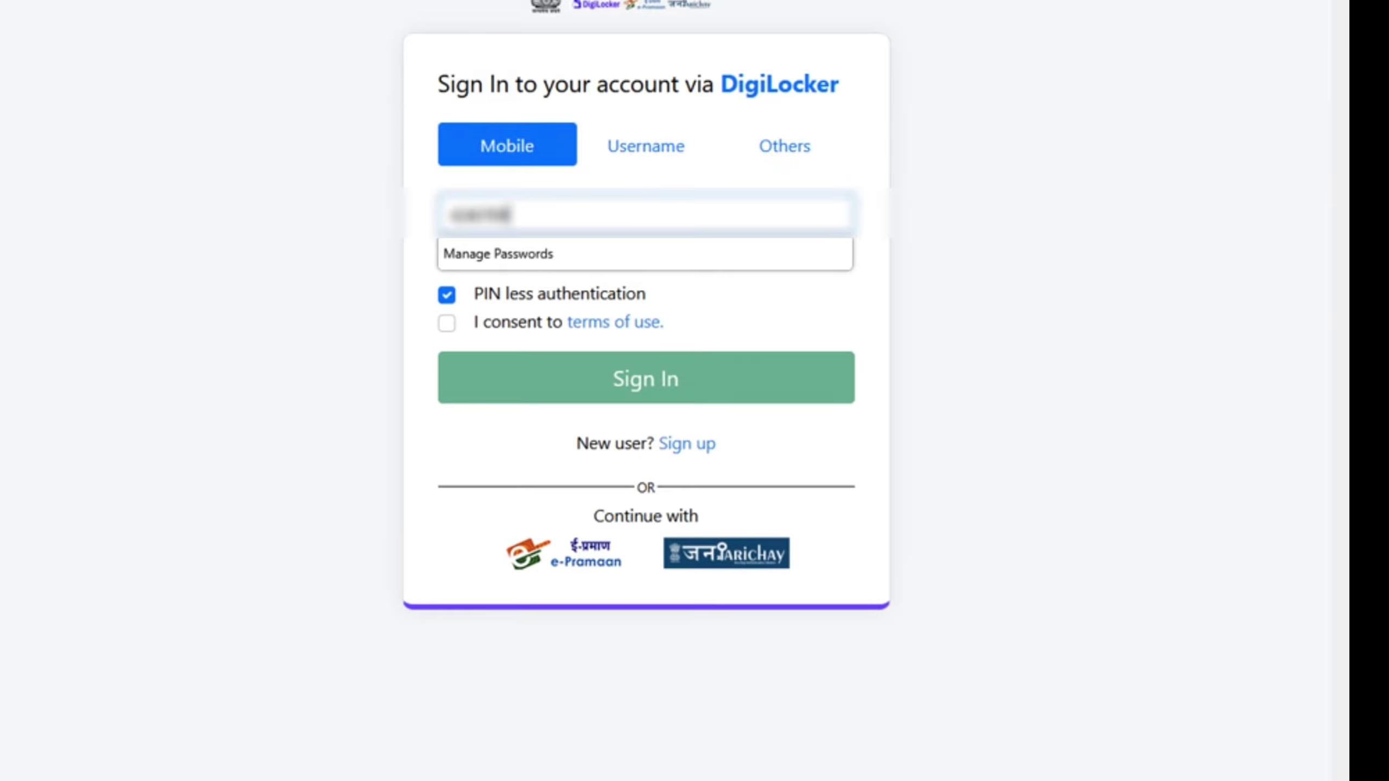
text(•••)
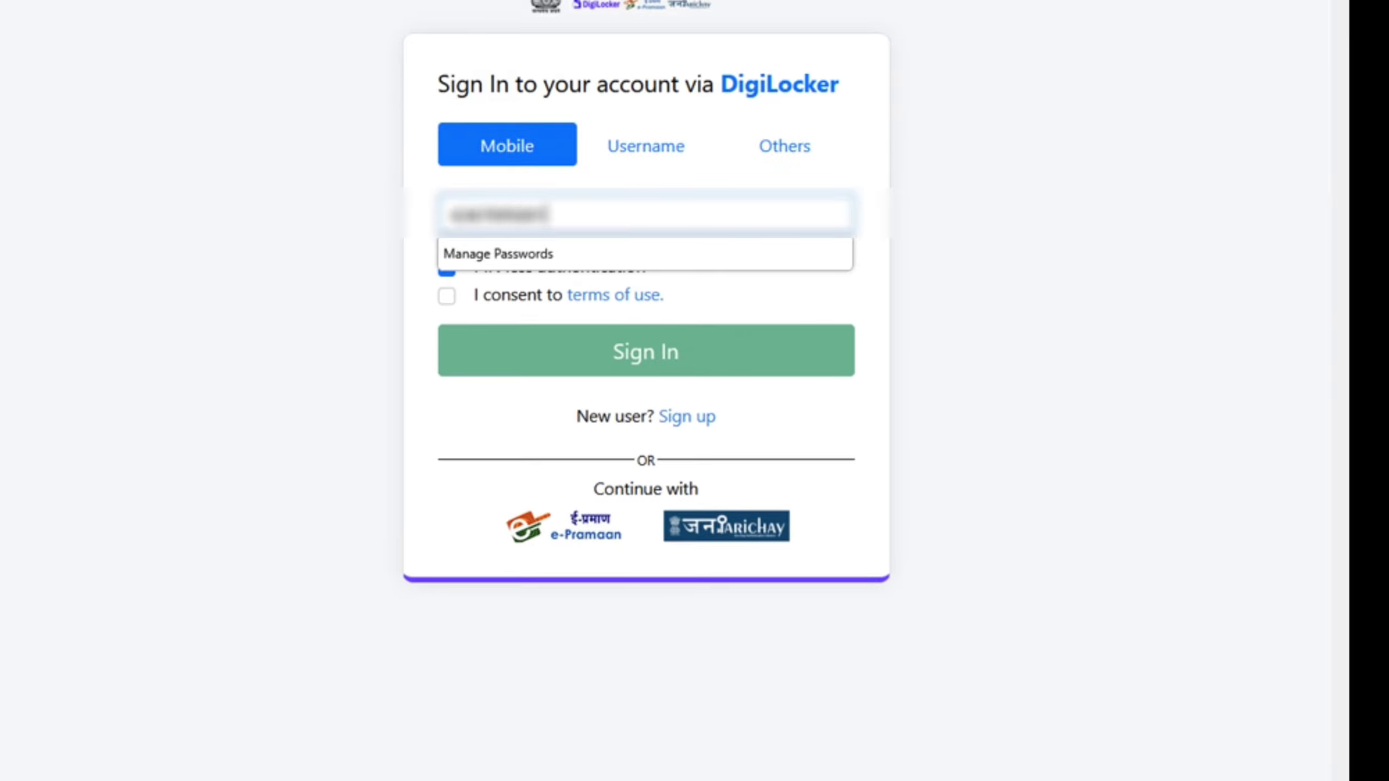
click(427, 183)
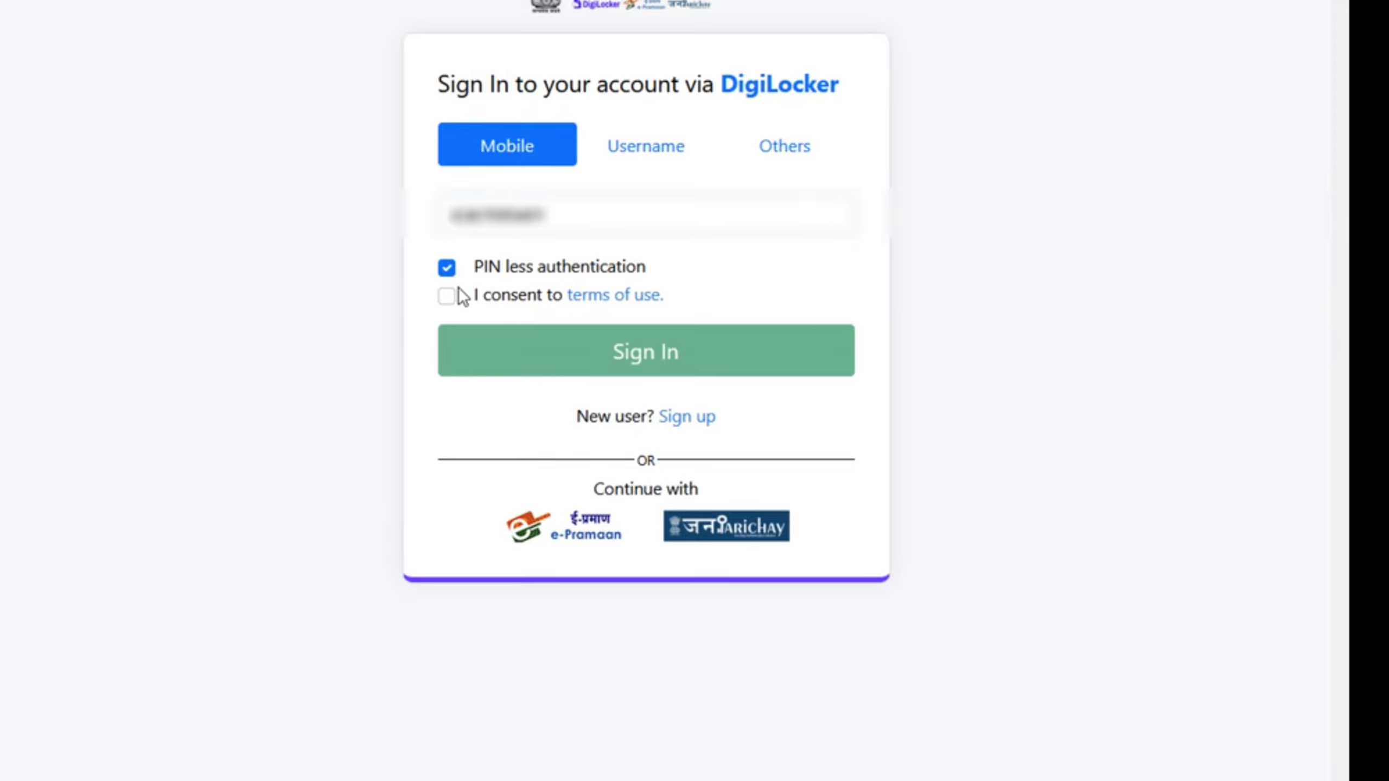
click(447, 297)
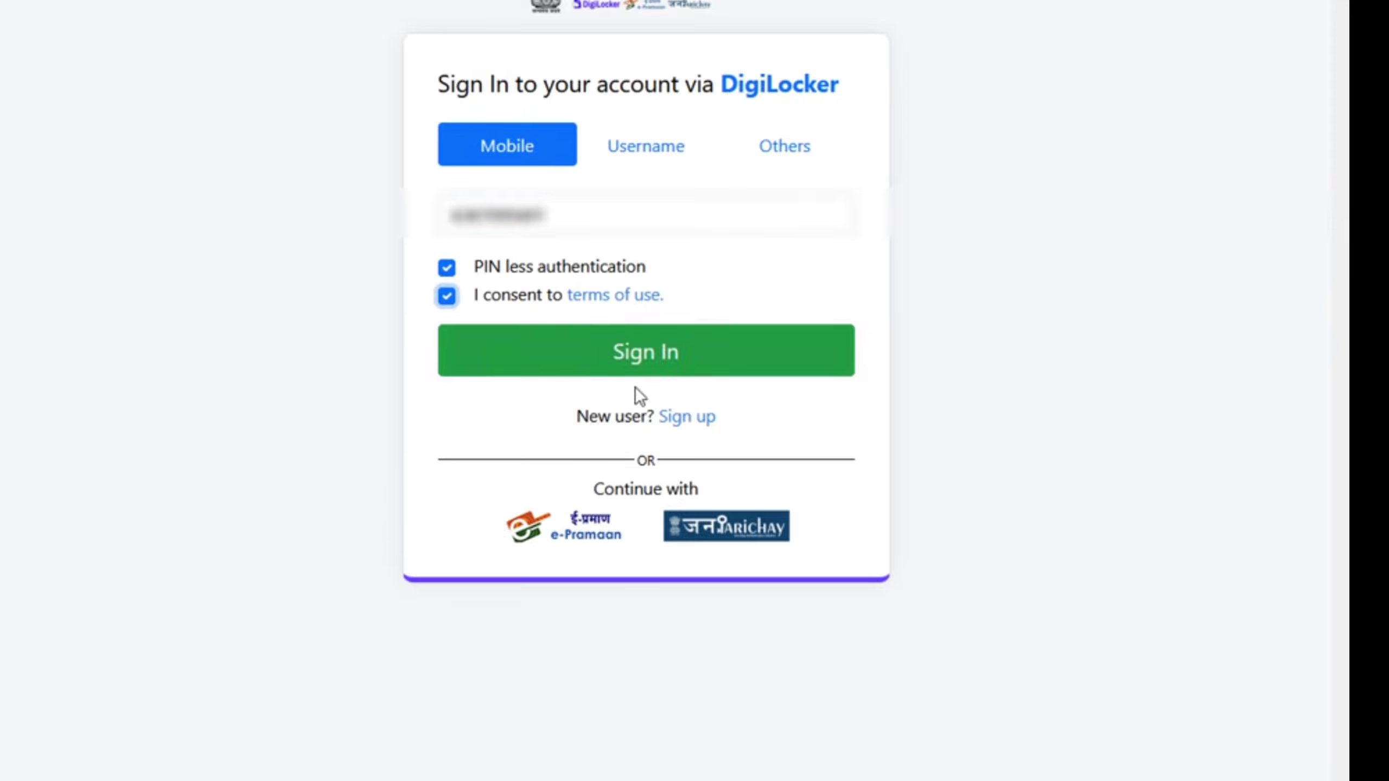
click(696, 371)
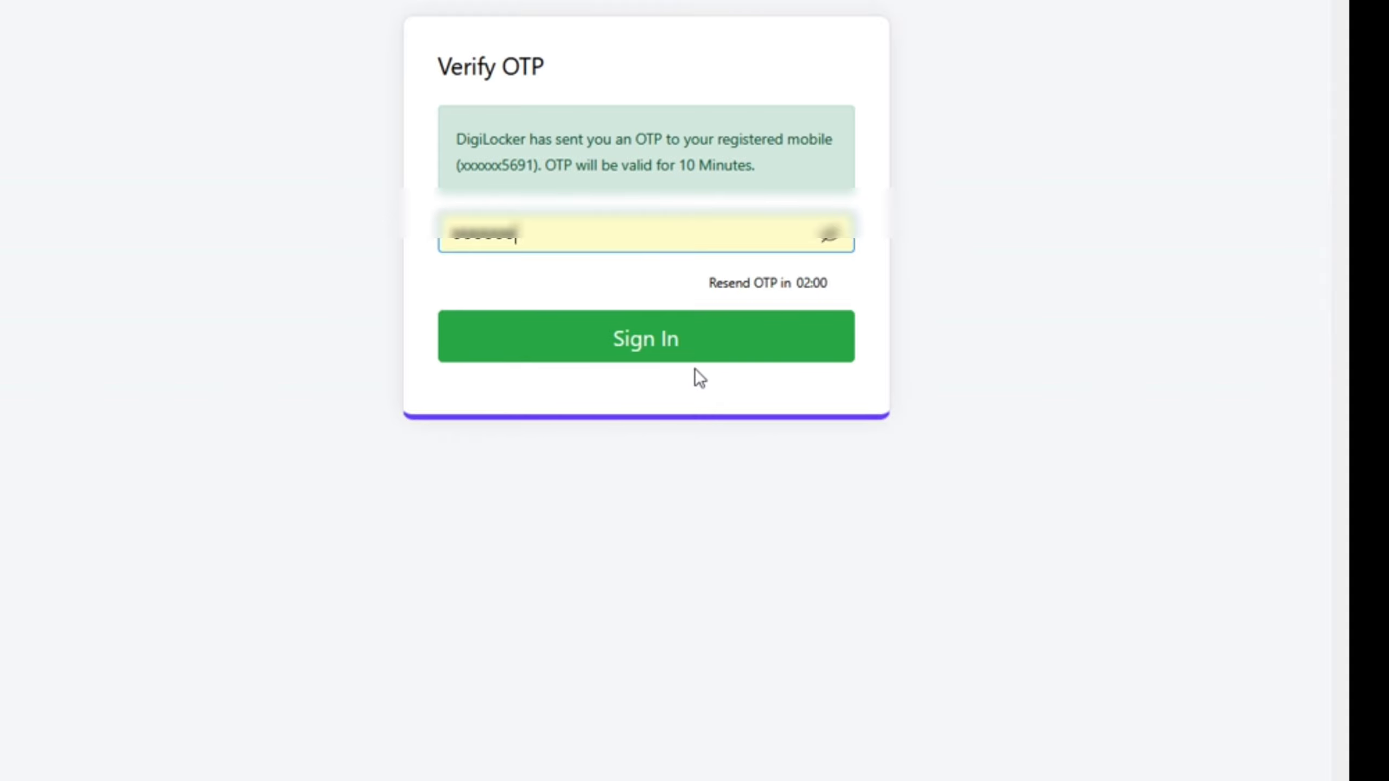
Replace the wrongly autofilled OTP with the received code and sign in
drag(536, 237, 288, 247)
key(BackSpace)
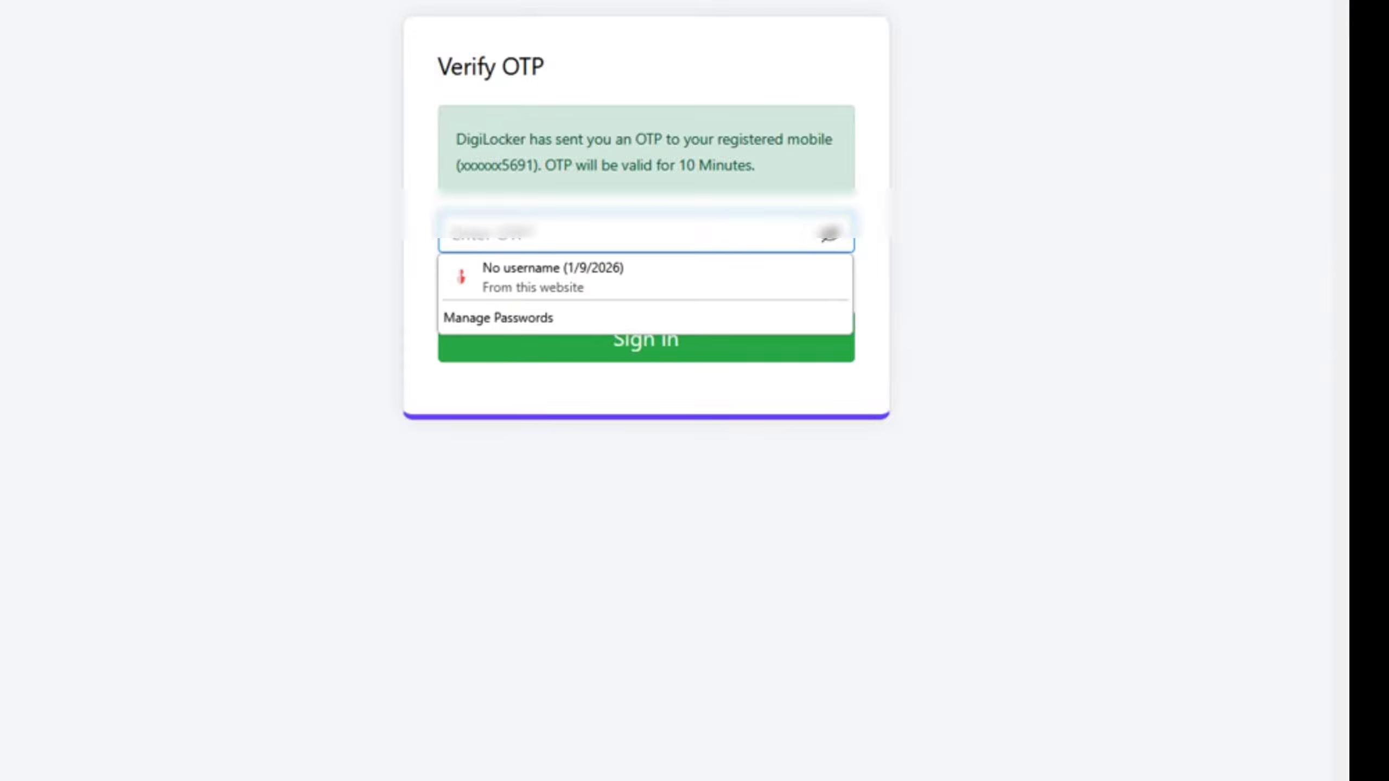
text(******)
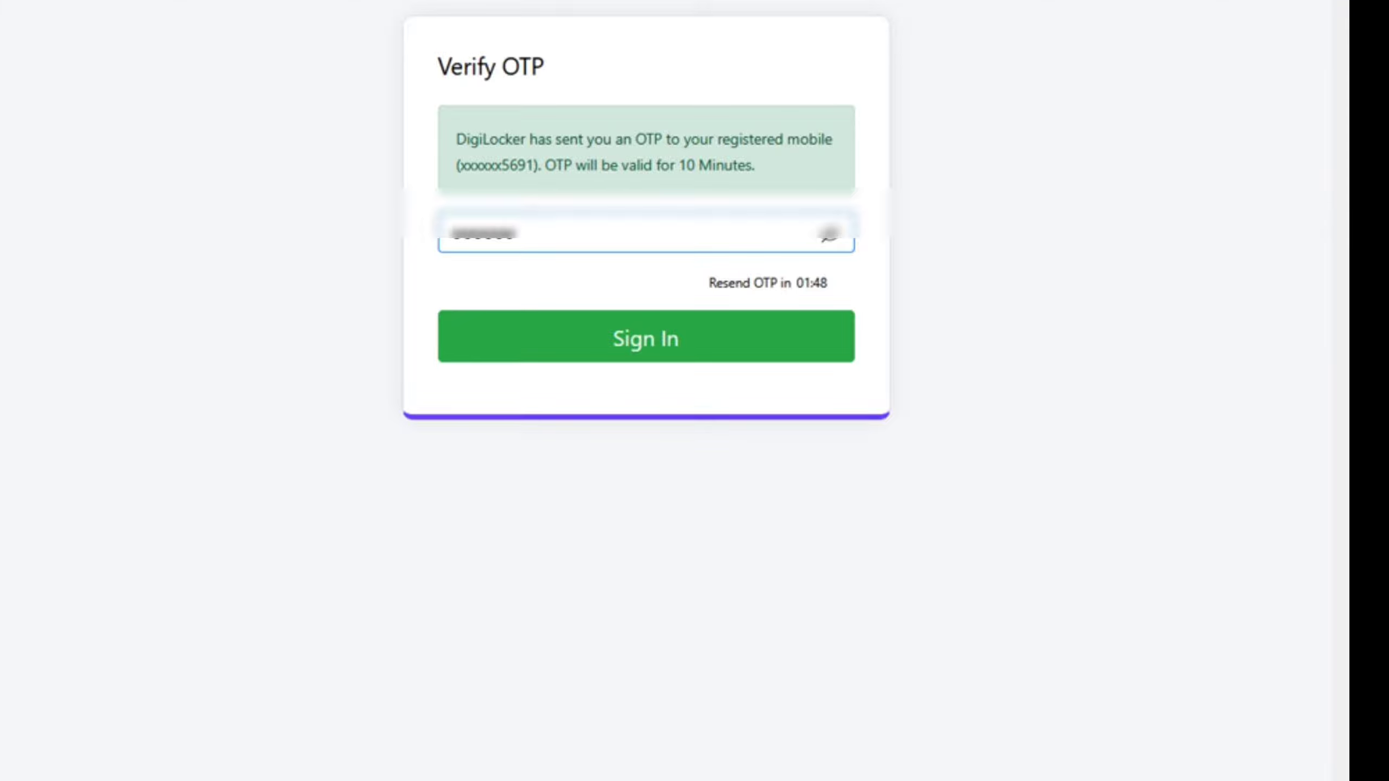
click(657, 328)
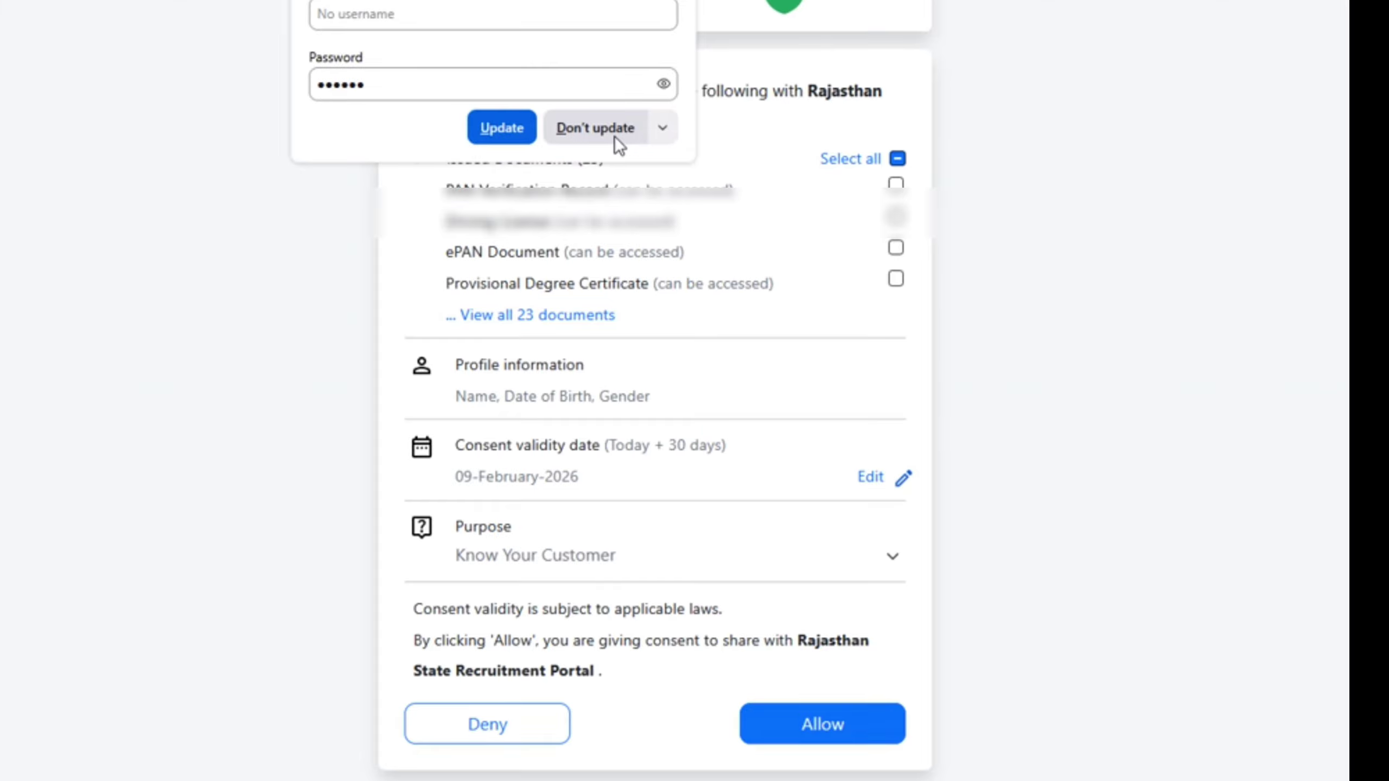
Decline saving the password, list all 23 documents, and tick Class X and Class XII Marksheets
click(614, 137)
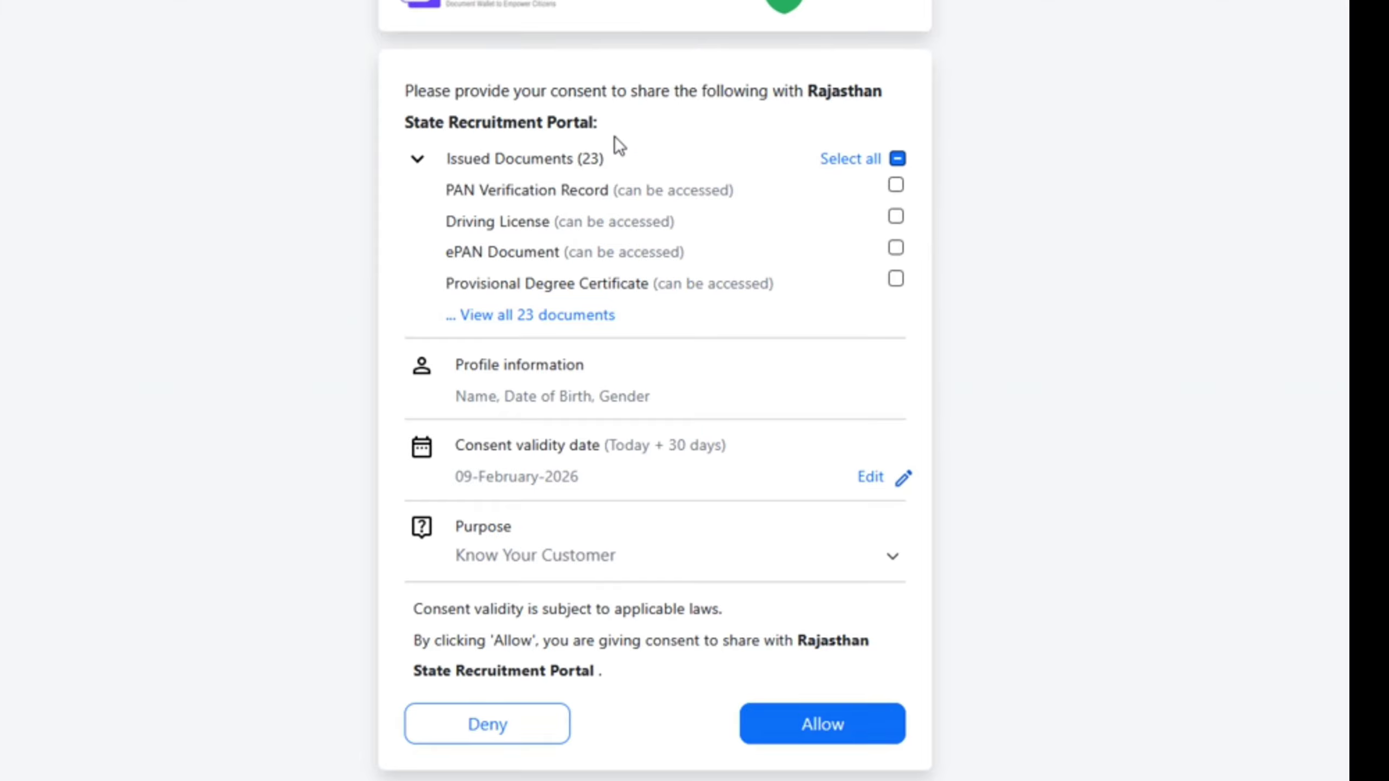
click(564, 318)
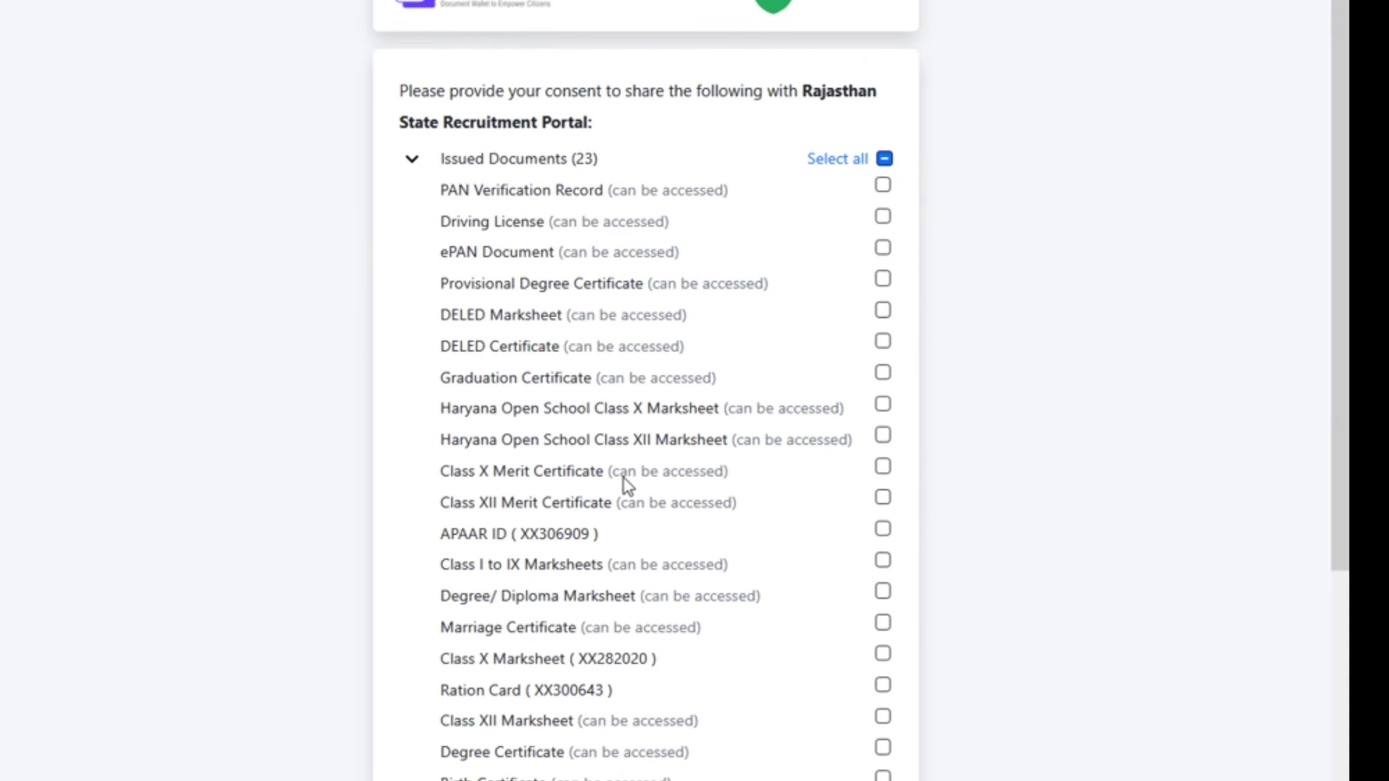
scroll(883, 497, down, 4)
click(883, 495)
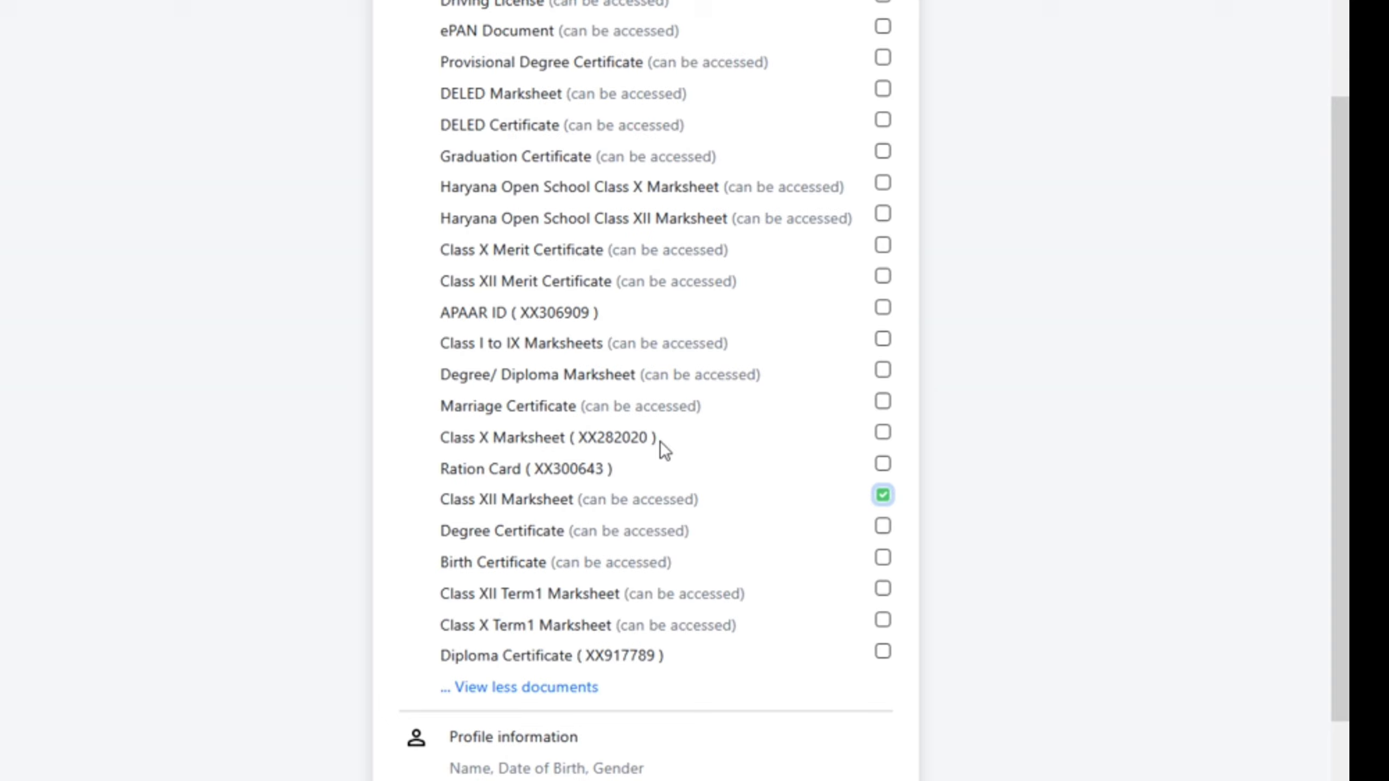
click(883, 436)
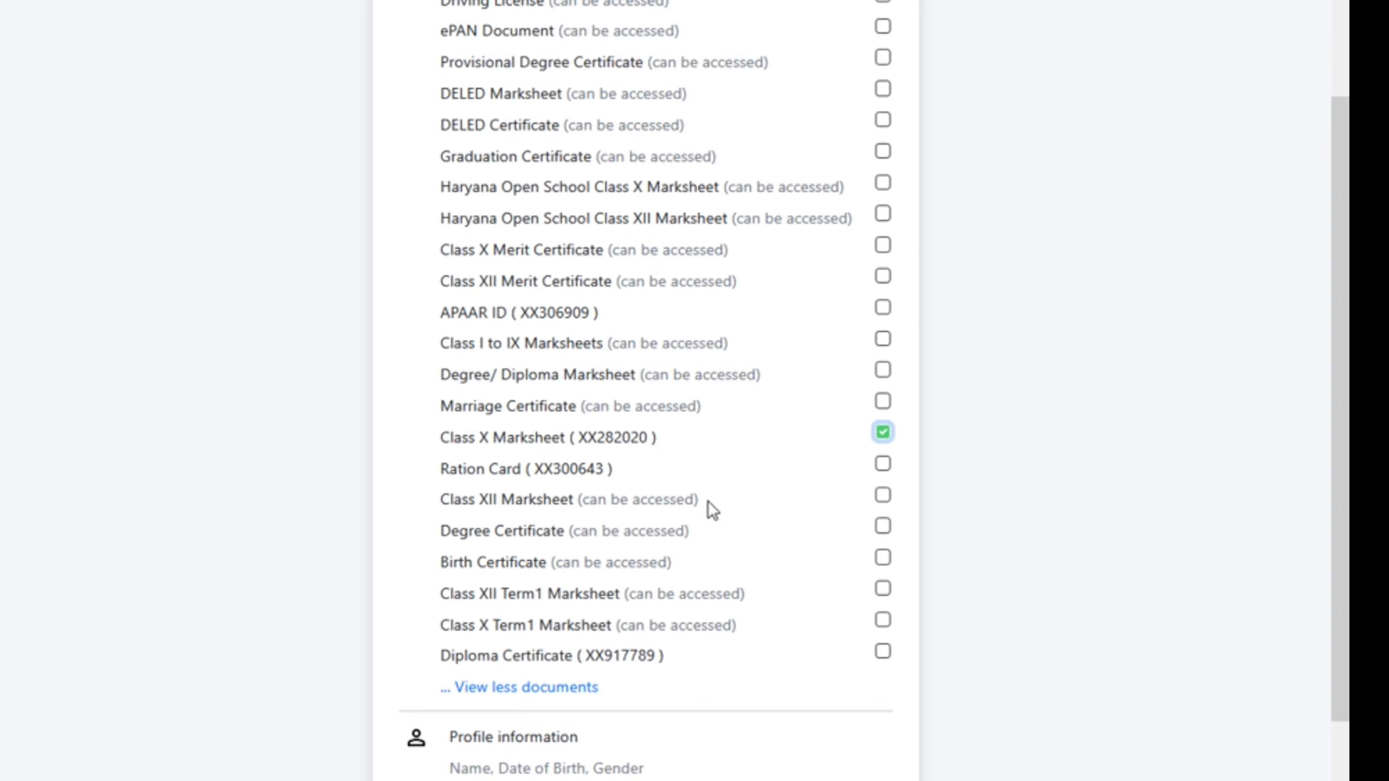
click(882, 497)
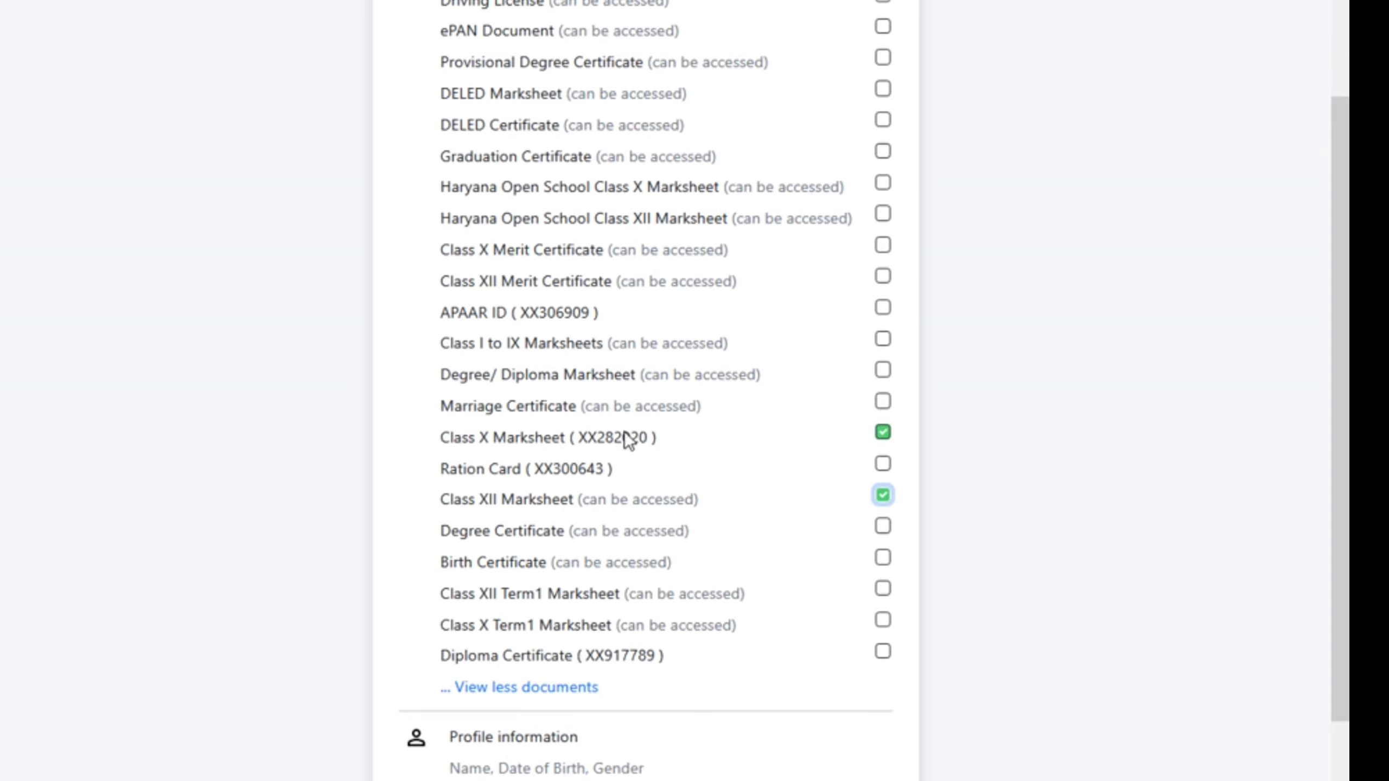
Tick Diploma Certificate and APAAR ID, then allow sharing the selected documents
scroll(642, 486, down, 4)
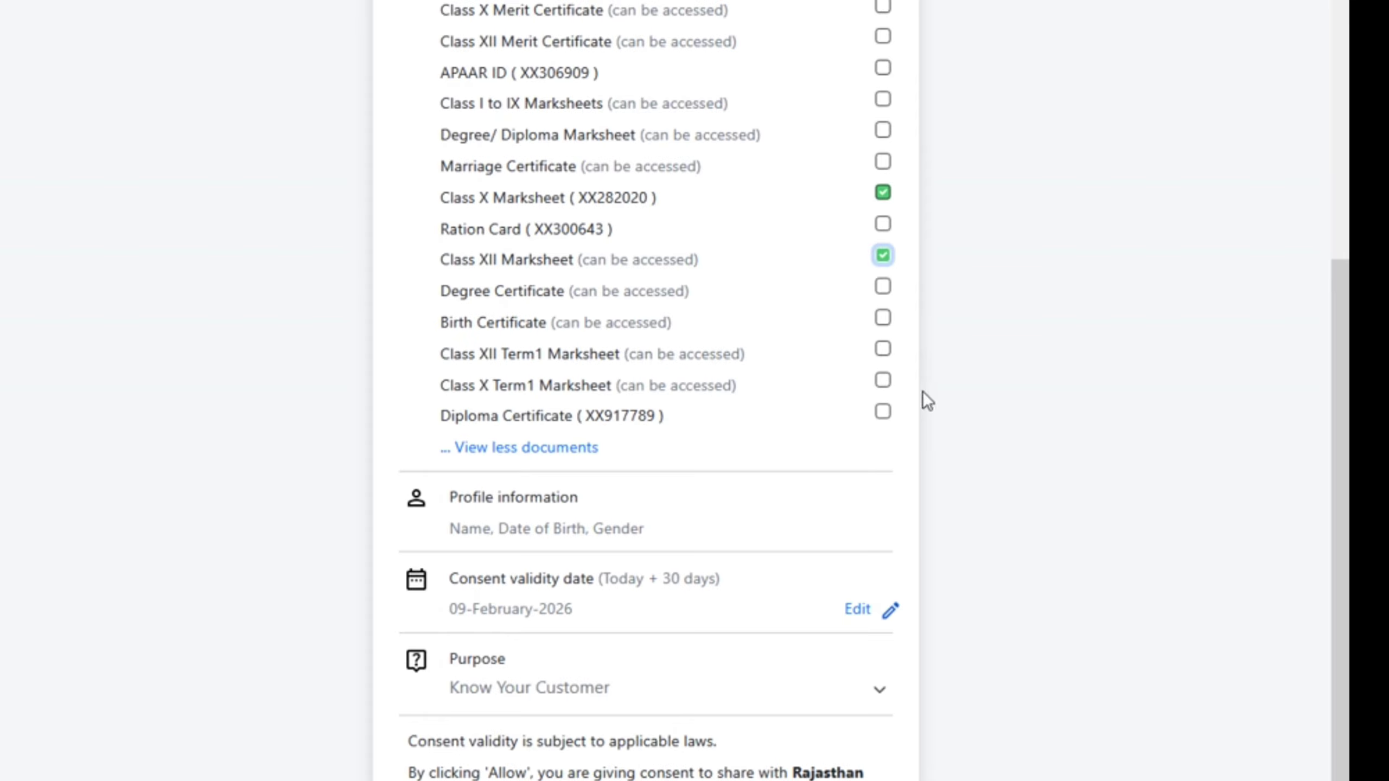
click(883, 412)
scroll(662, 412, up, 5)
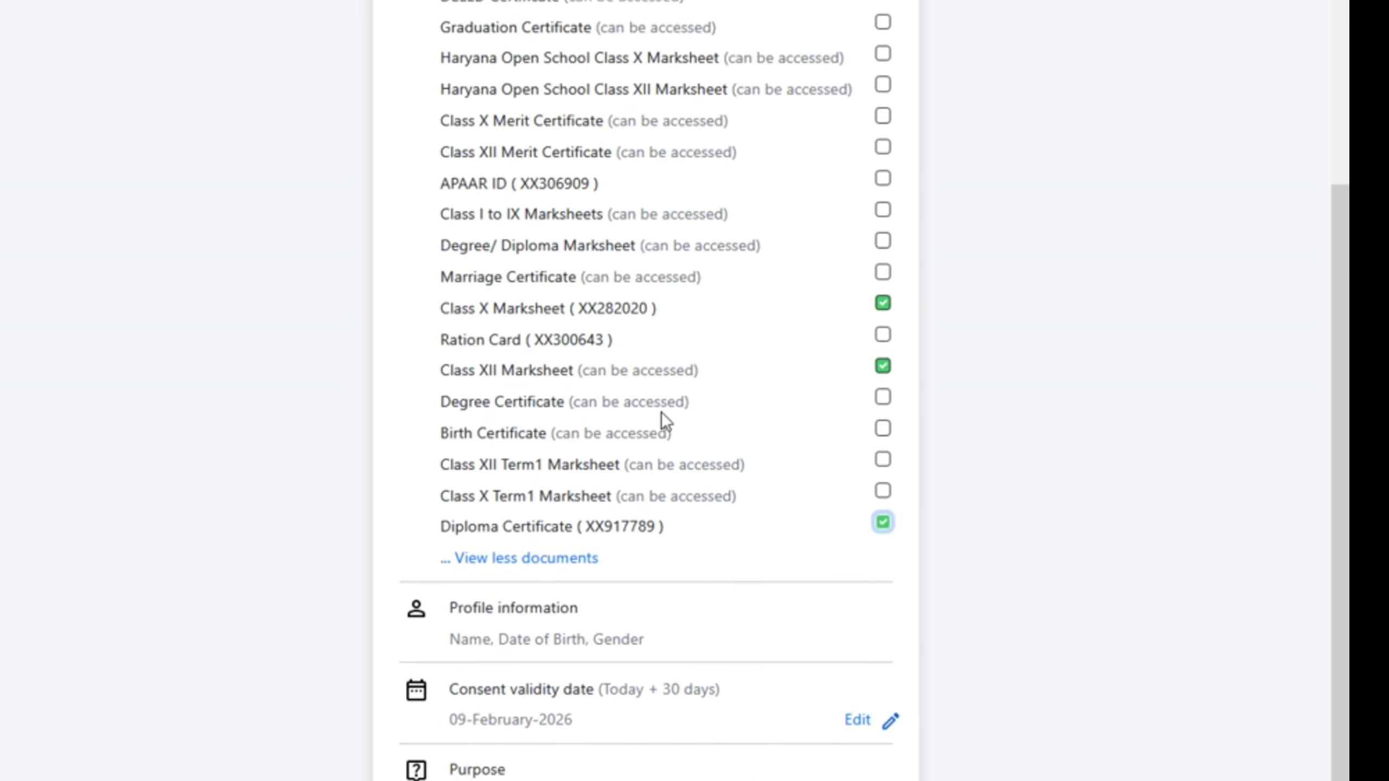
scroll(662, 412, down, 4)
click(881, 149)
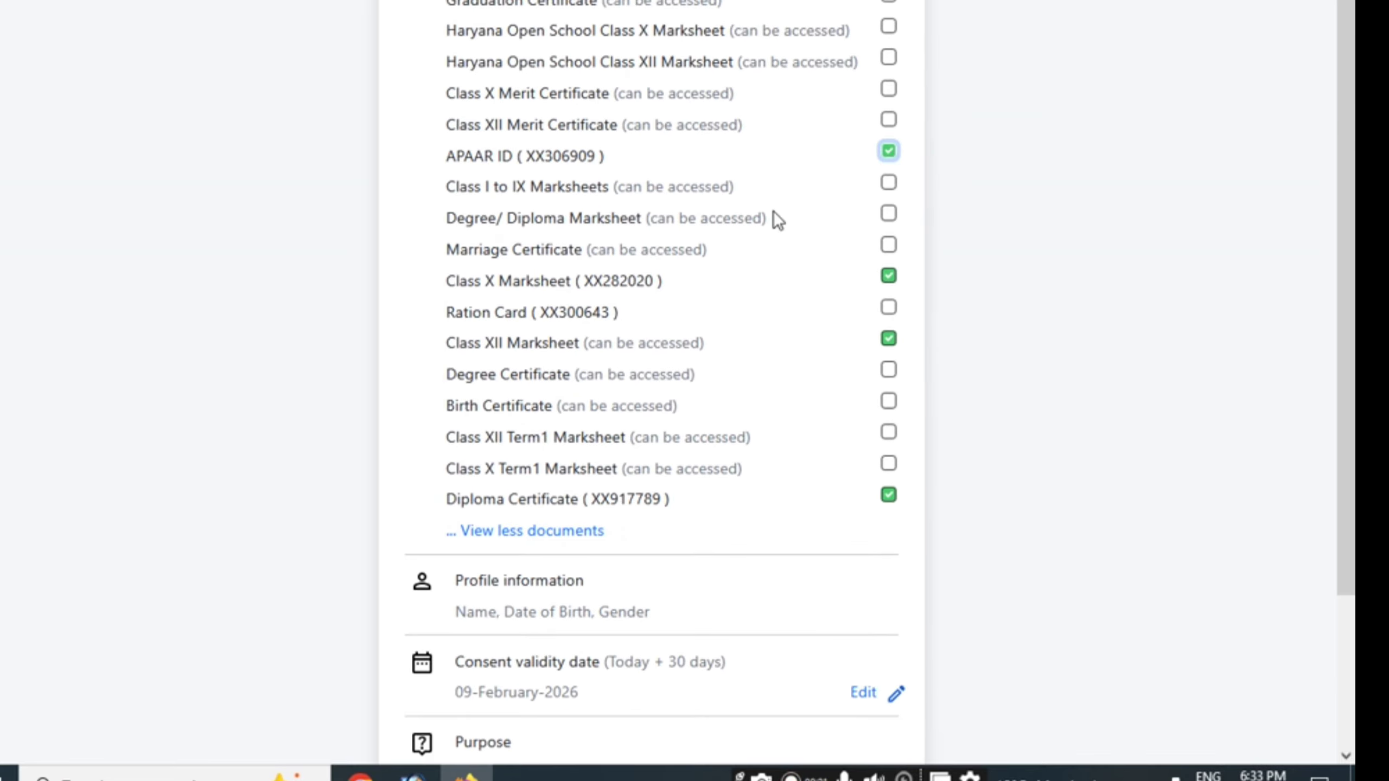
scroll(775, 217, down, 4)
click(818, 714)
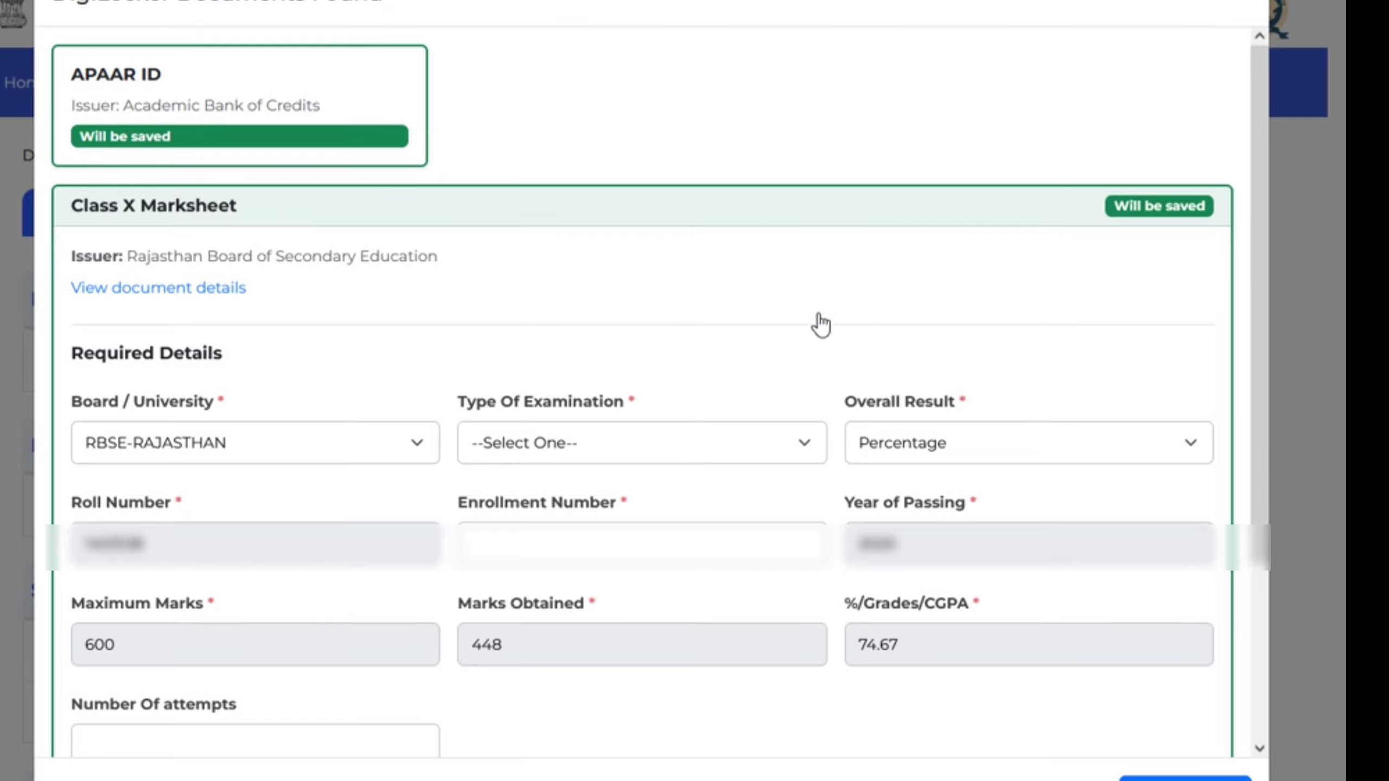
Scroll the DigiLocker Documents Found list to review the APAAR ID, Class X and Diploma cards
scroll(793, 394, down, 4)
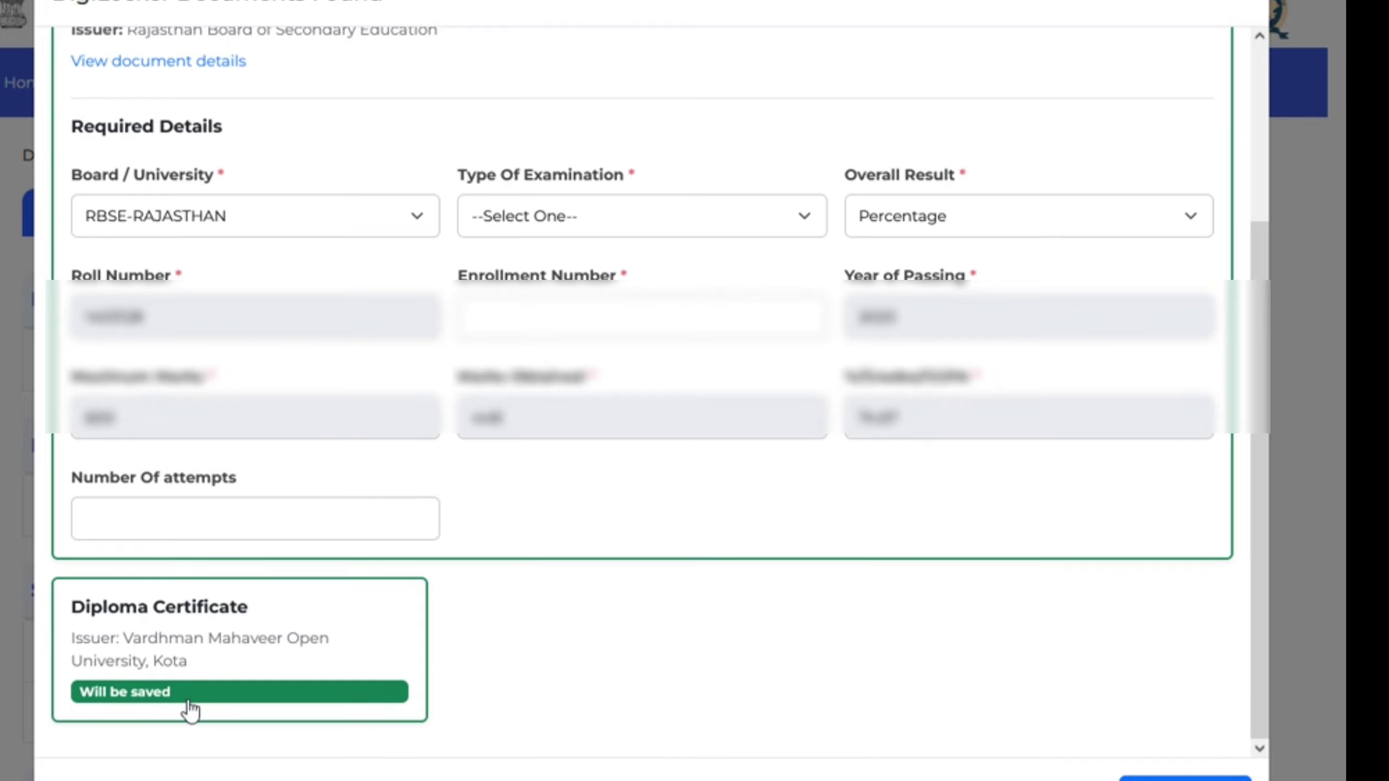
scroll(255, 629, up, 4)
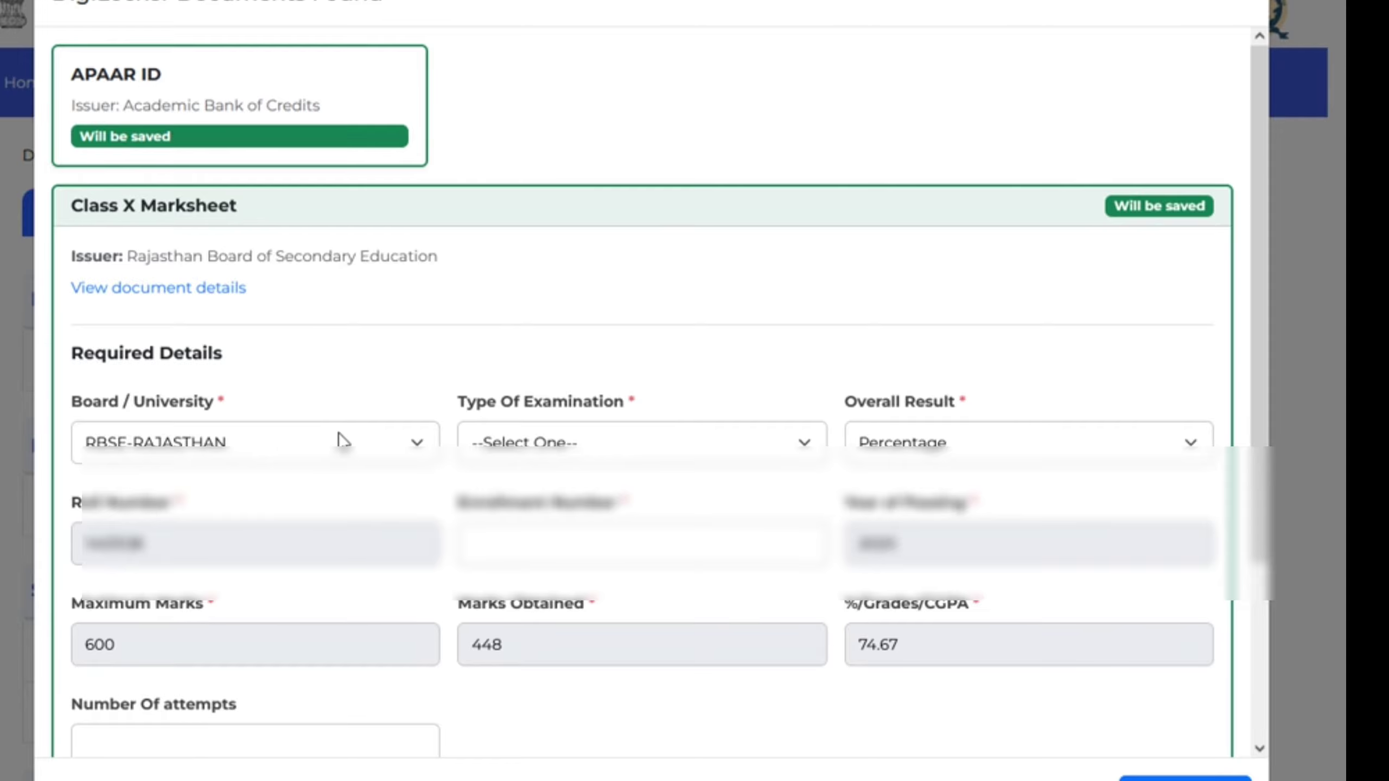
Set the Class X Type Of Examination to REGULAR and keep Percentage as Overall Result
scroll(438, 328, down, 4)
click(574, 217)
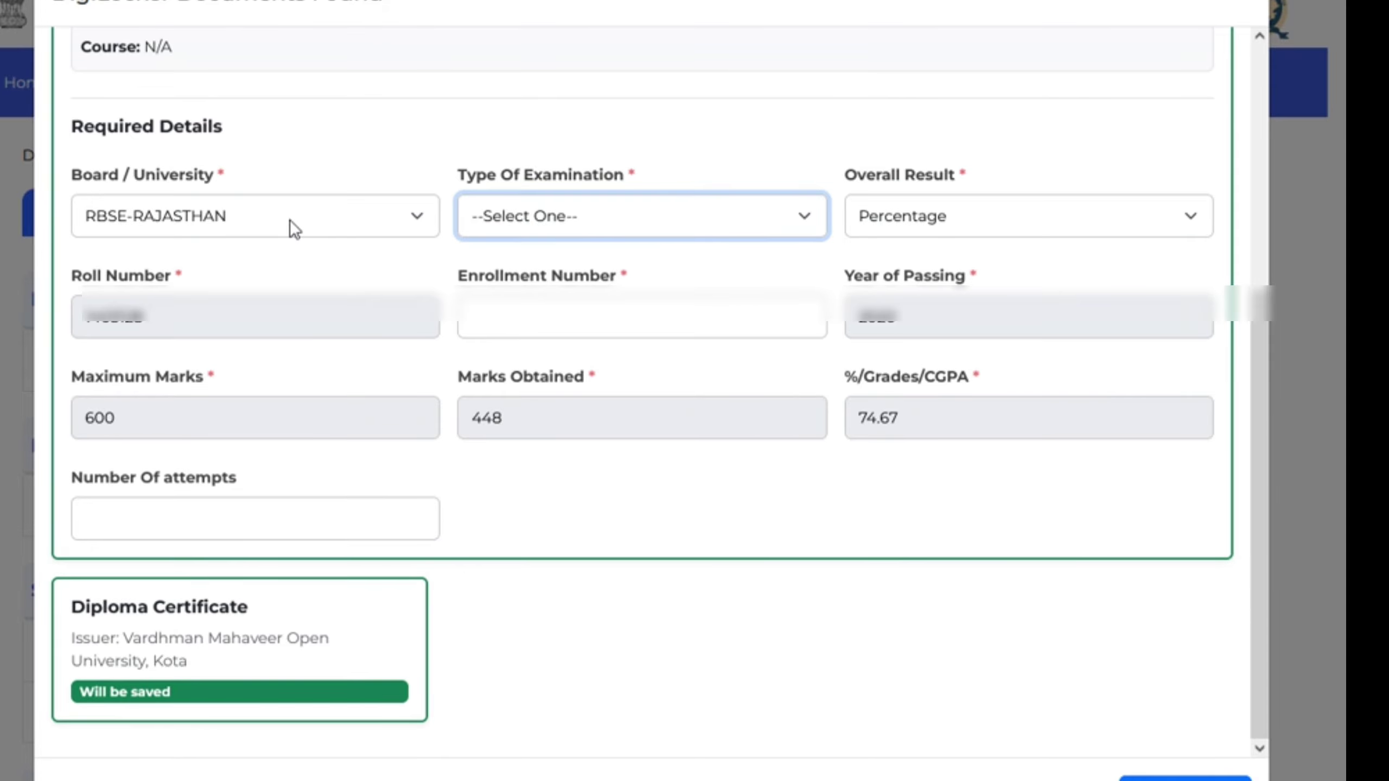
click(322, 265)
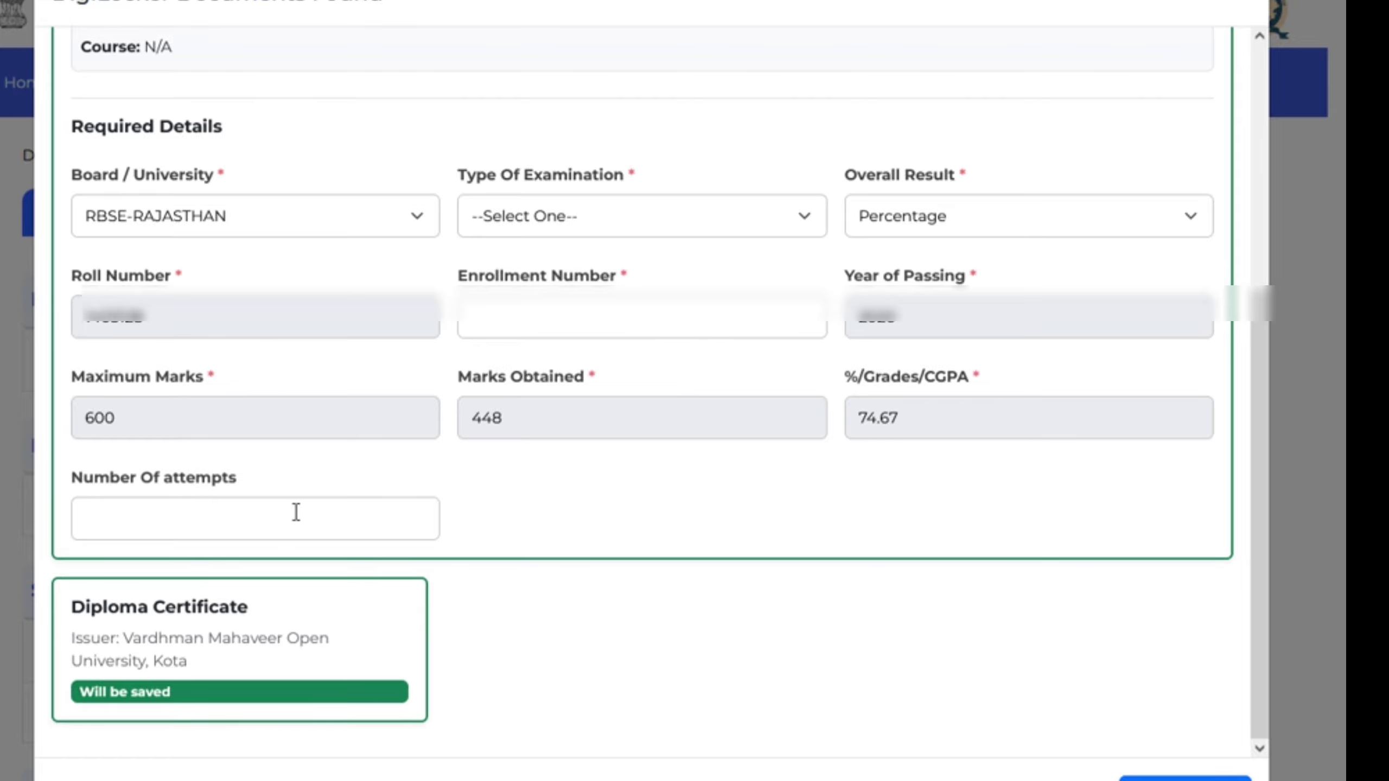
click(598, 206)
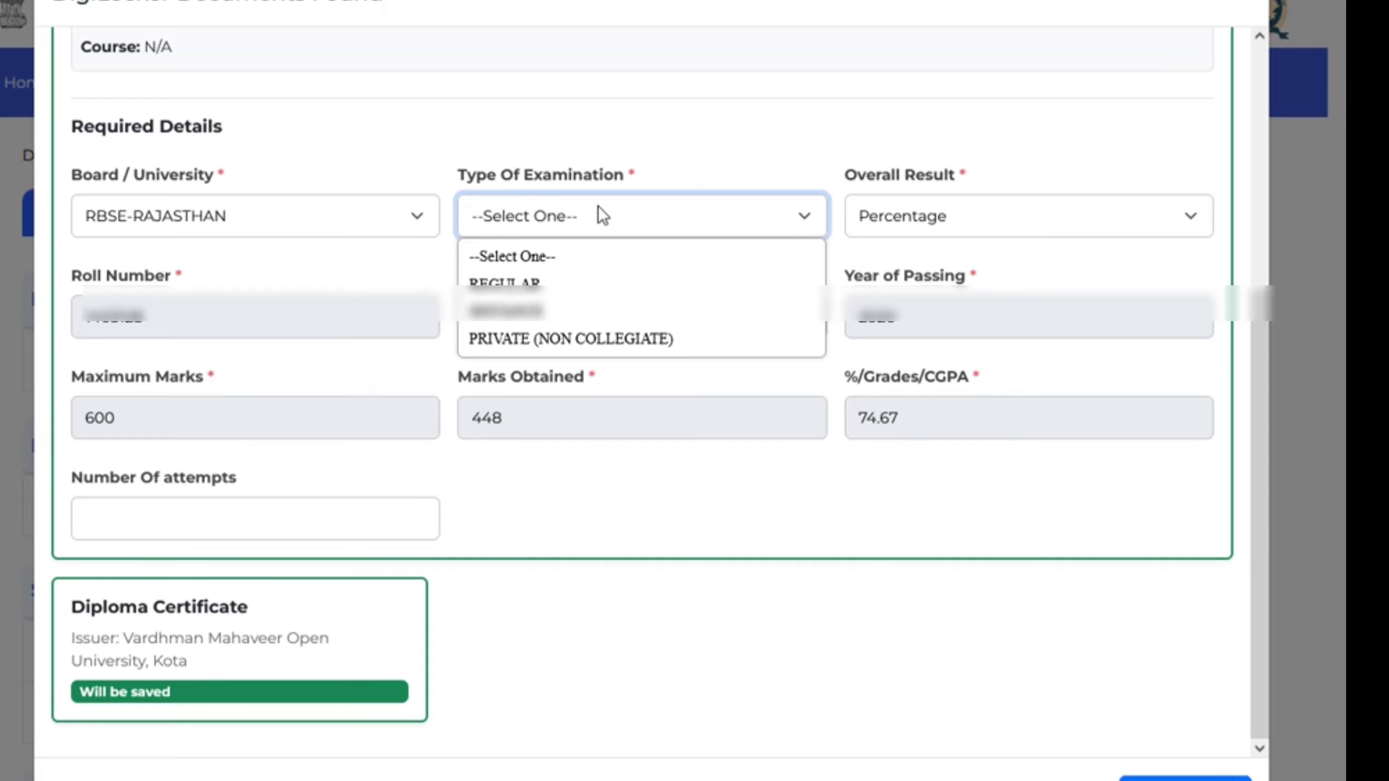
click(550, 290)
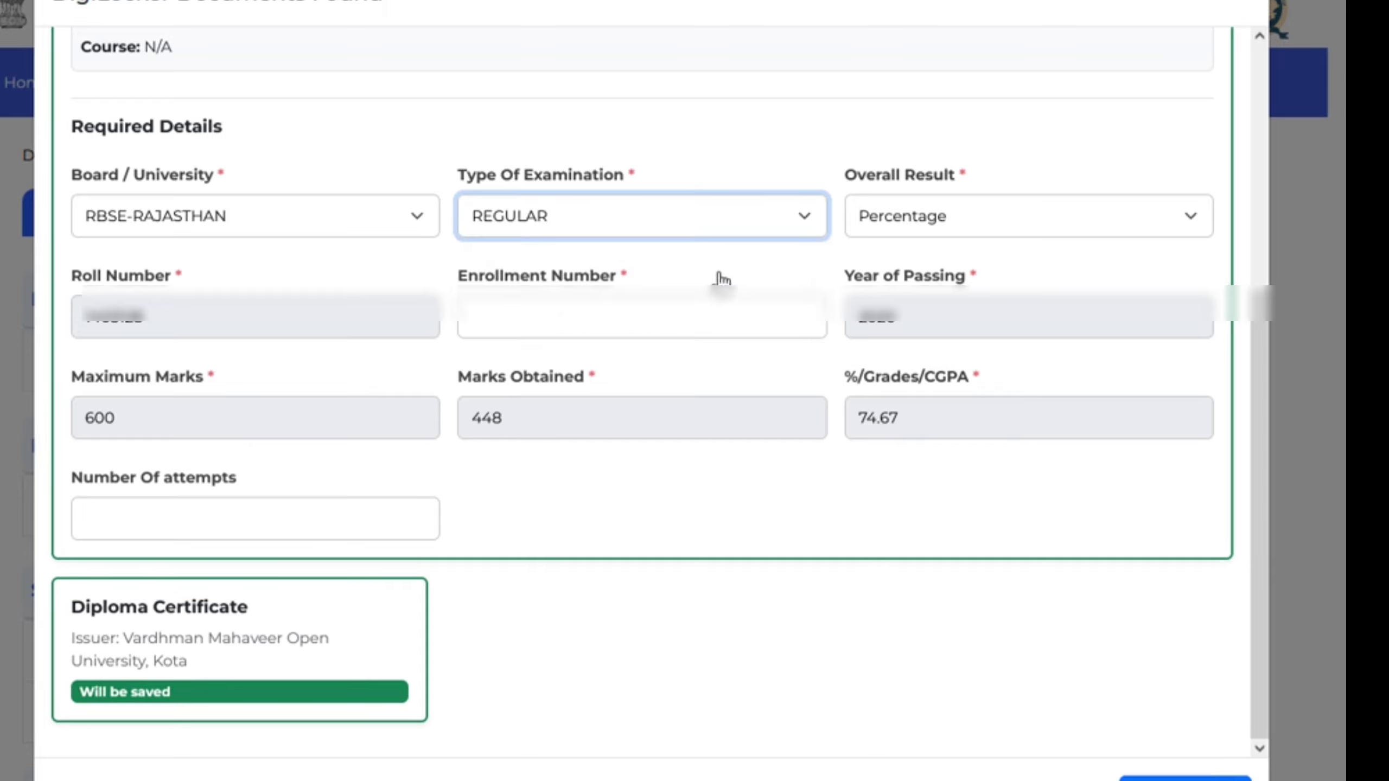
click(954, 213)
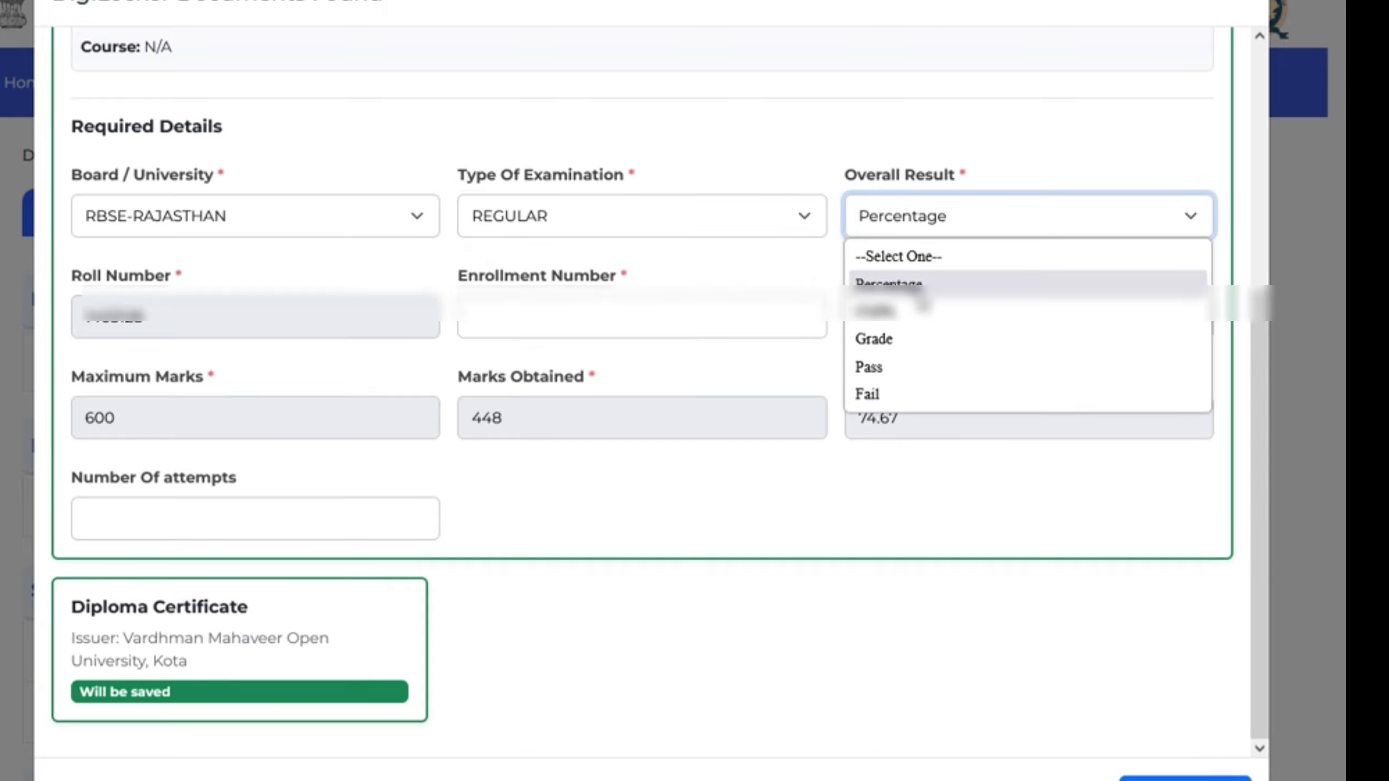
click(891, 285)
Enter the Class X enrollment number and save the document details
click(580, 323)
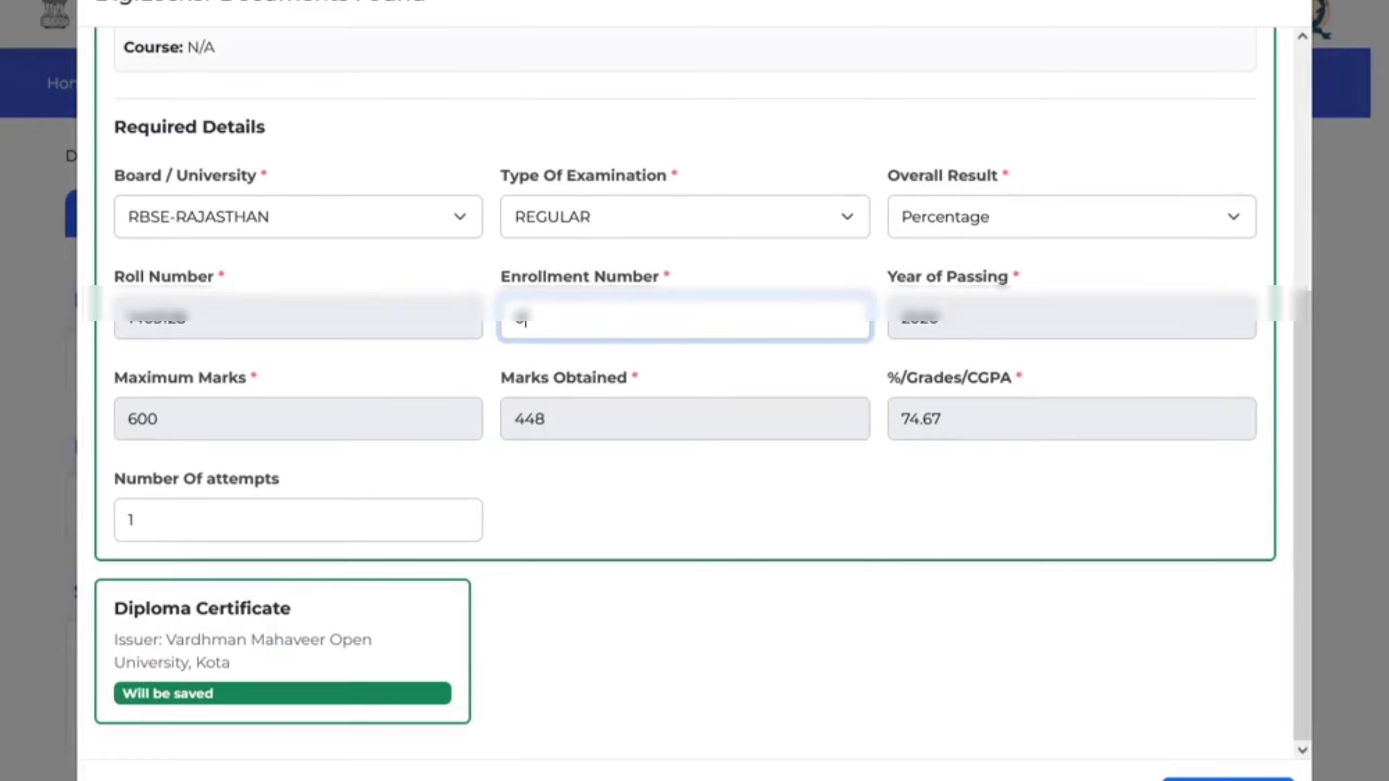
click(717, 513)
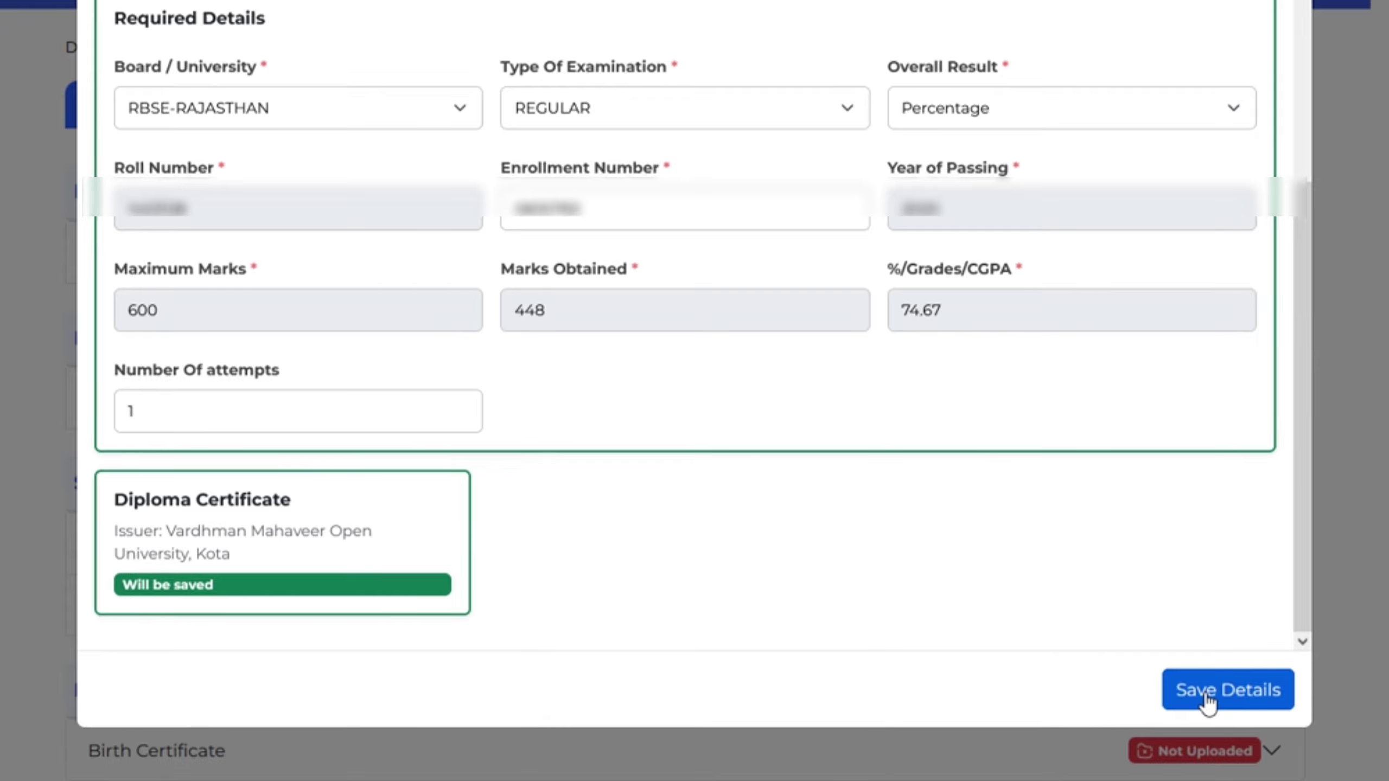
click(1205, 694)
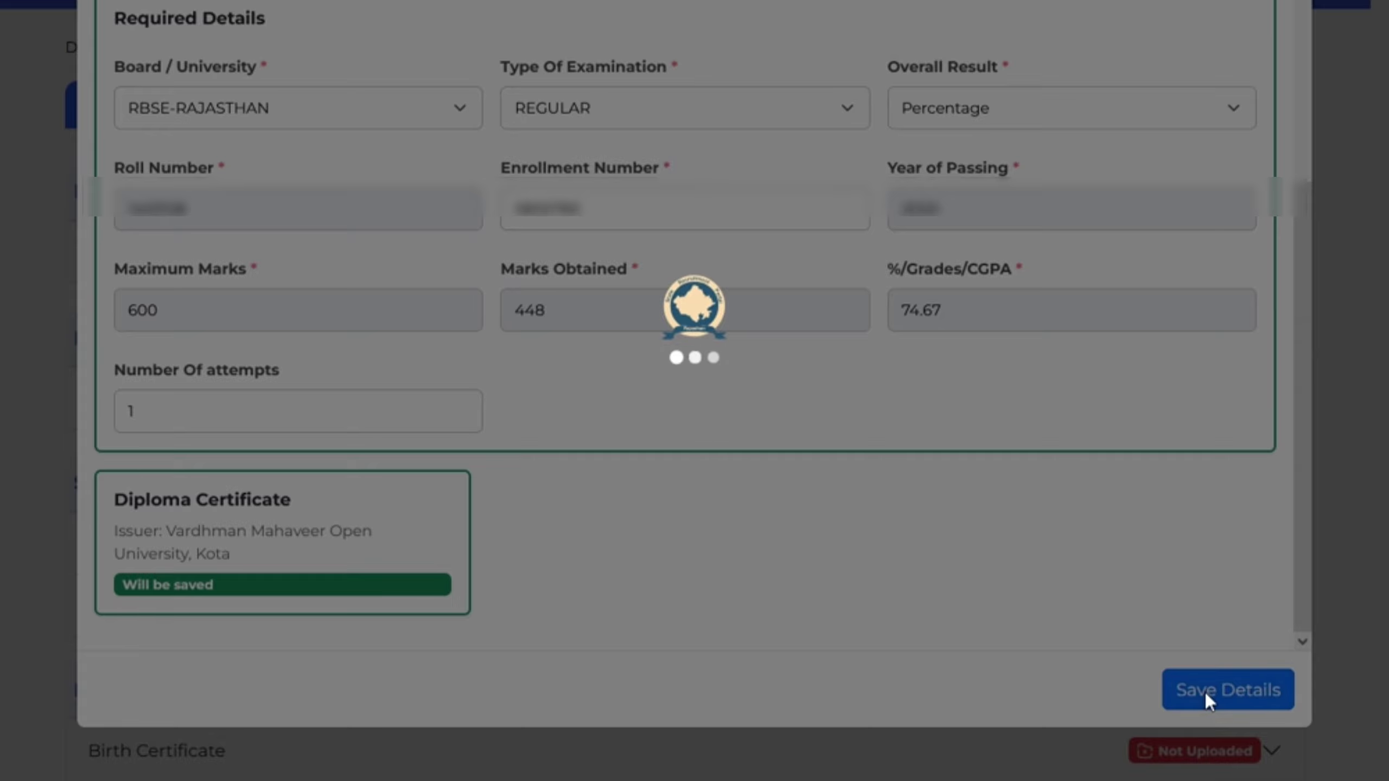
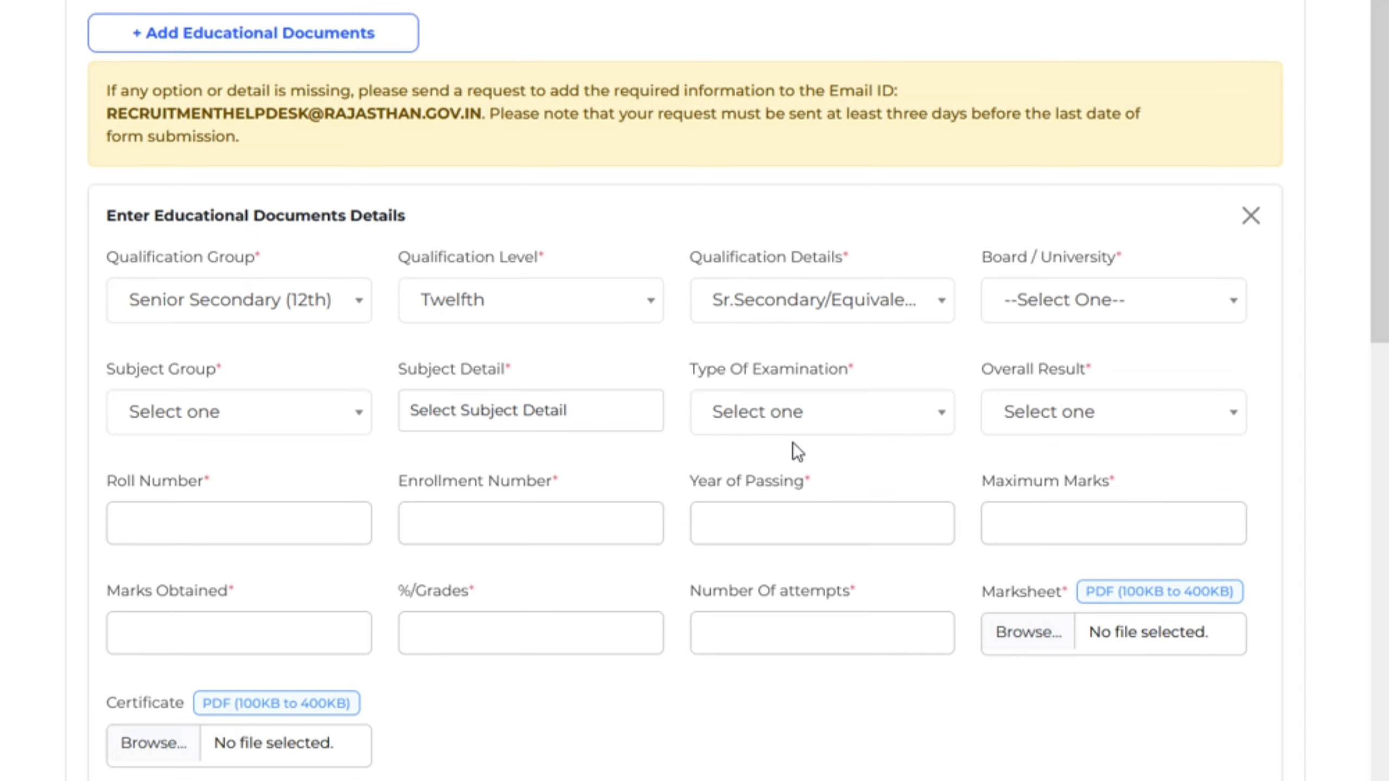
Set the 12th qualification's Board / University to RBSE-RAJASTHAN
click(1116, 310)
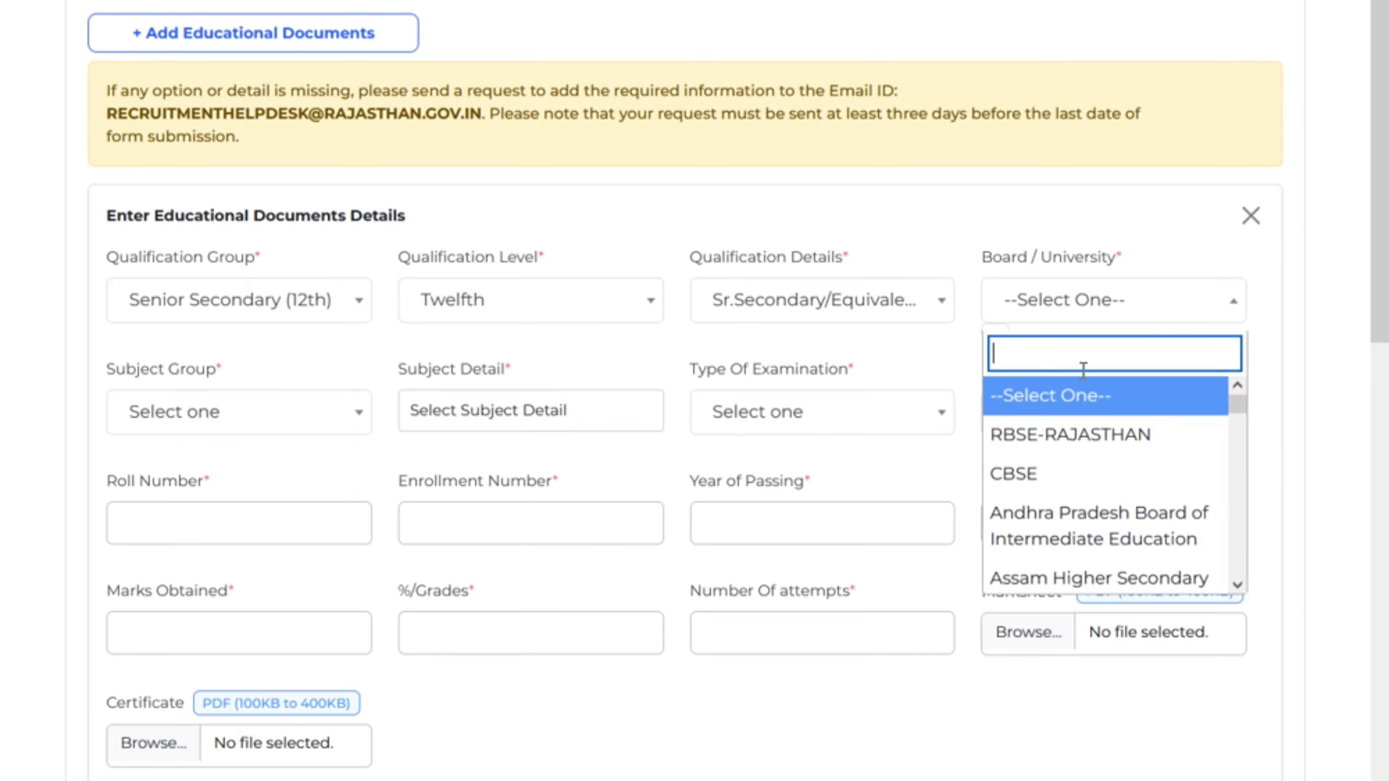
click(1058, 449)
click(284, 432)
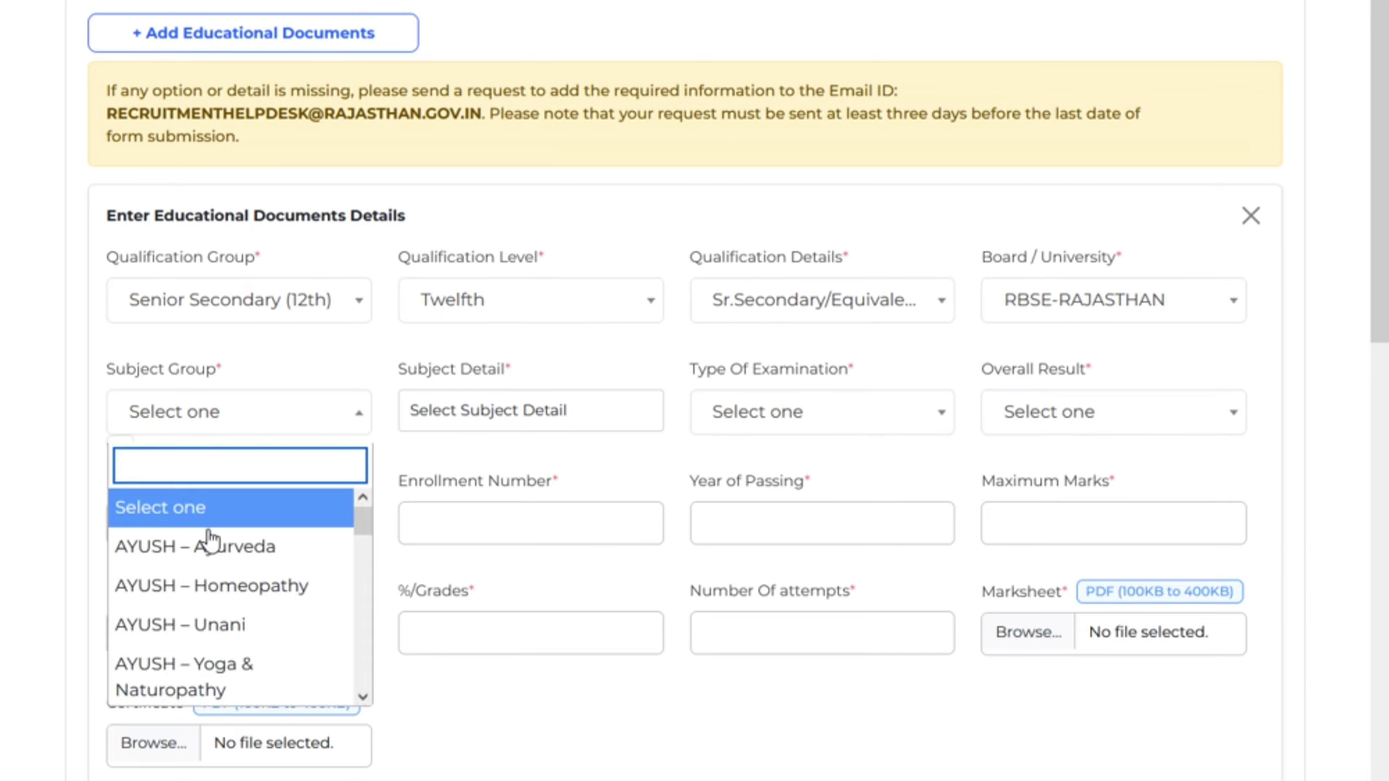
click(280, 436)
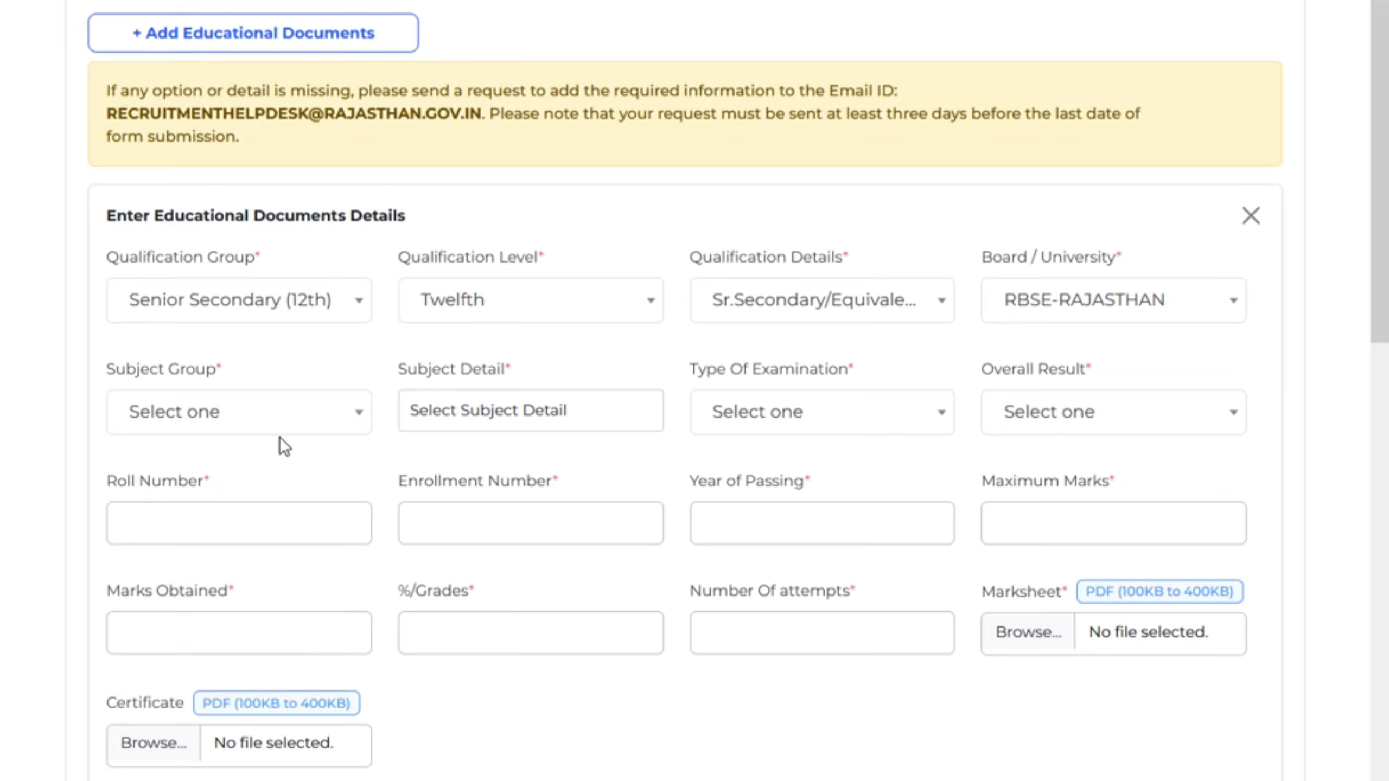
click(1051, 309)
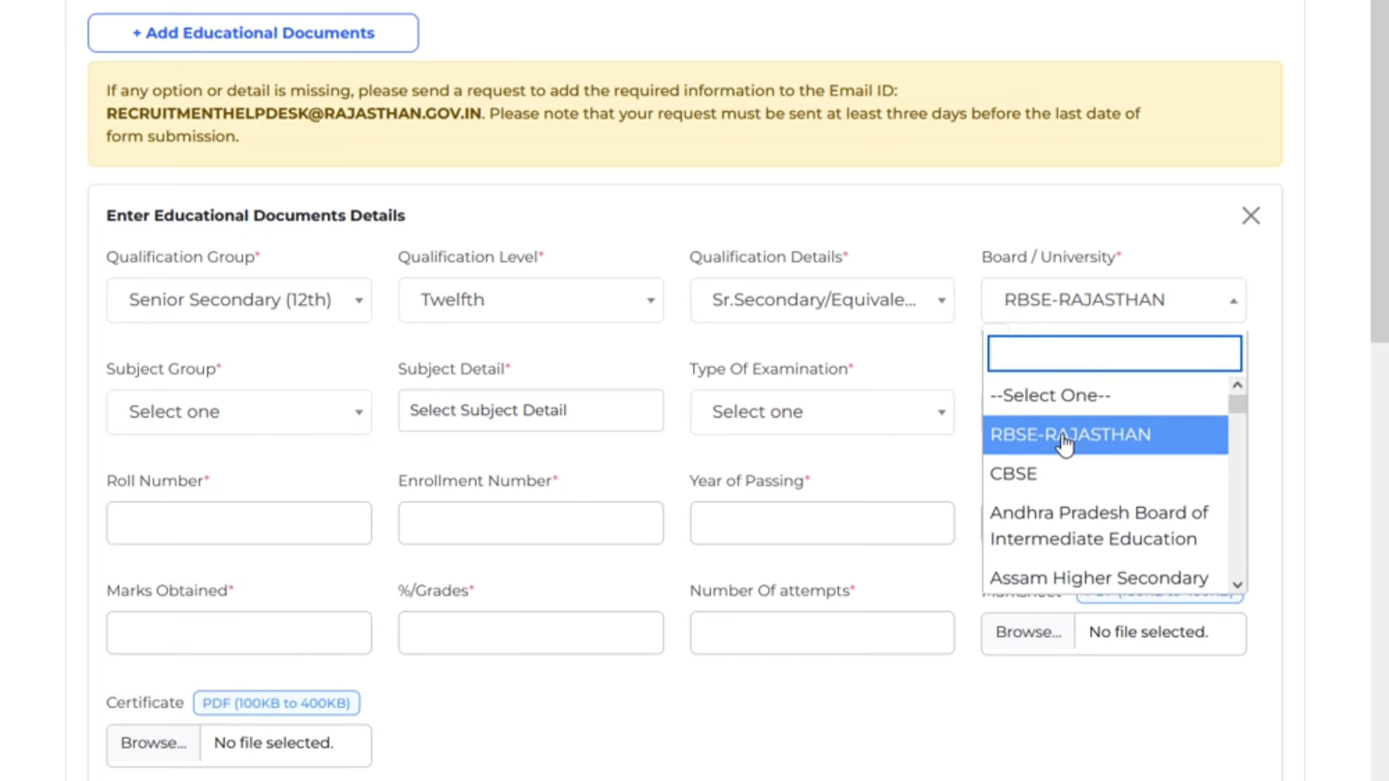
scroll(1075, 541, down, 3)
scroll(1075, 540, up, 3)
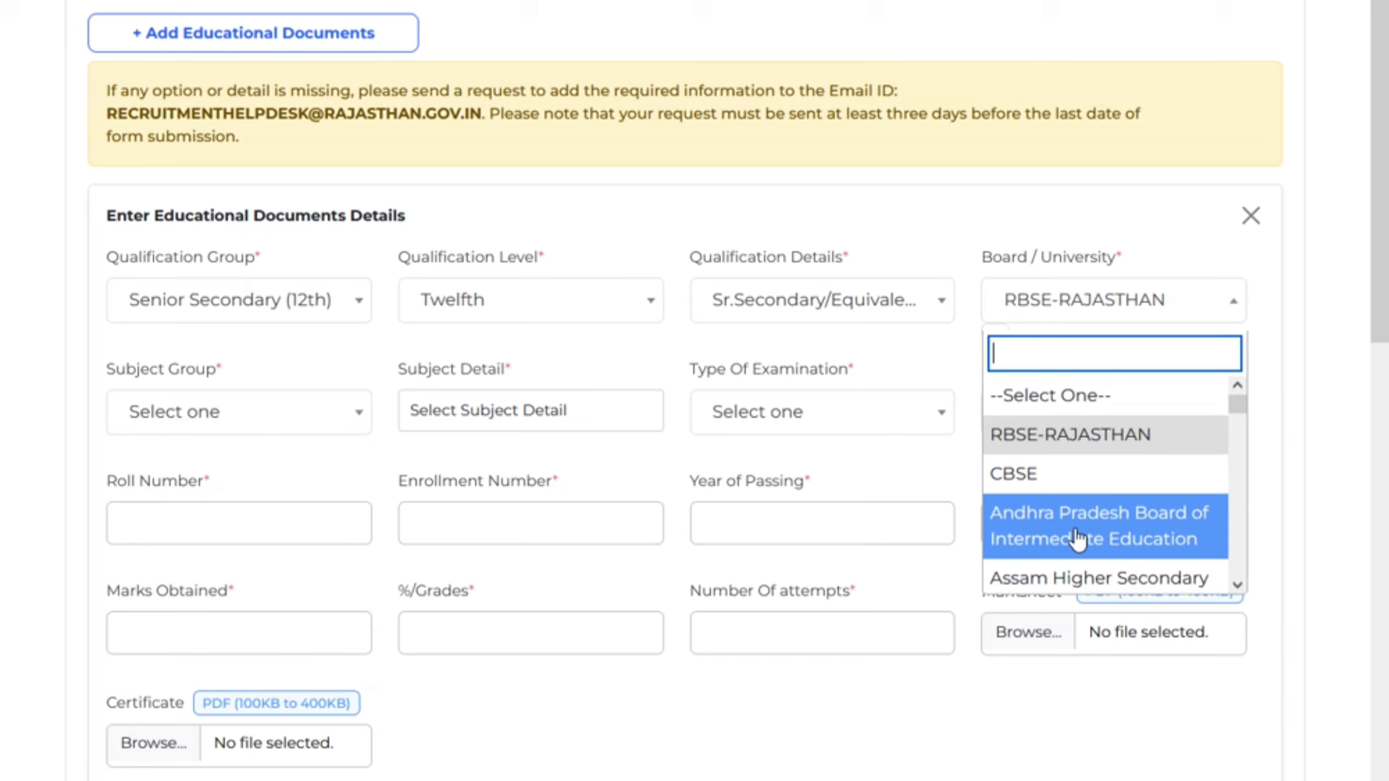
click(1102, 446)
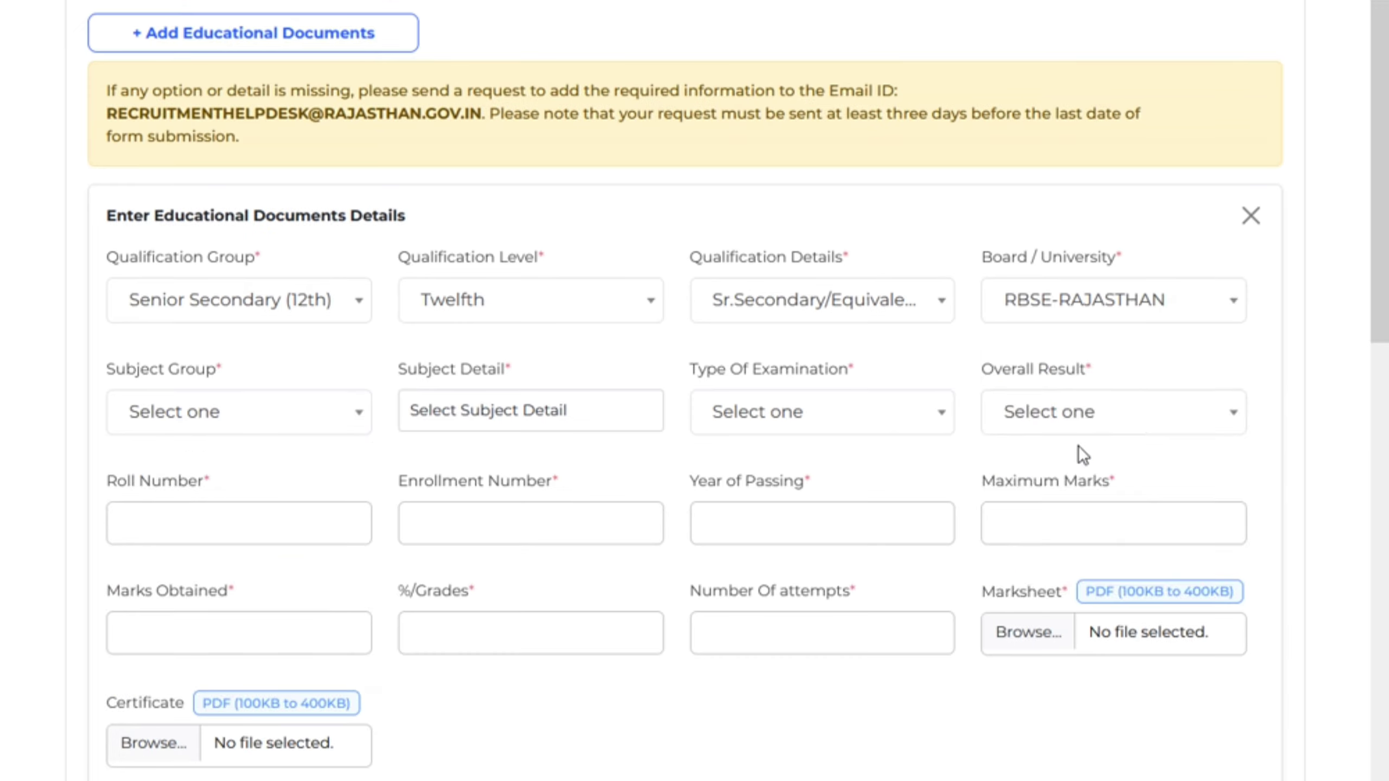
Choose Agriculture from the Subject Group list
click(239, 433)
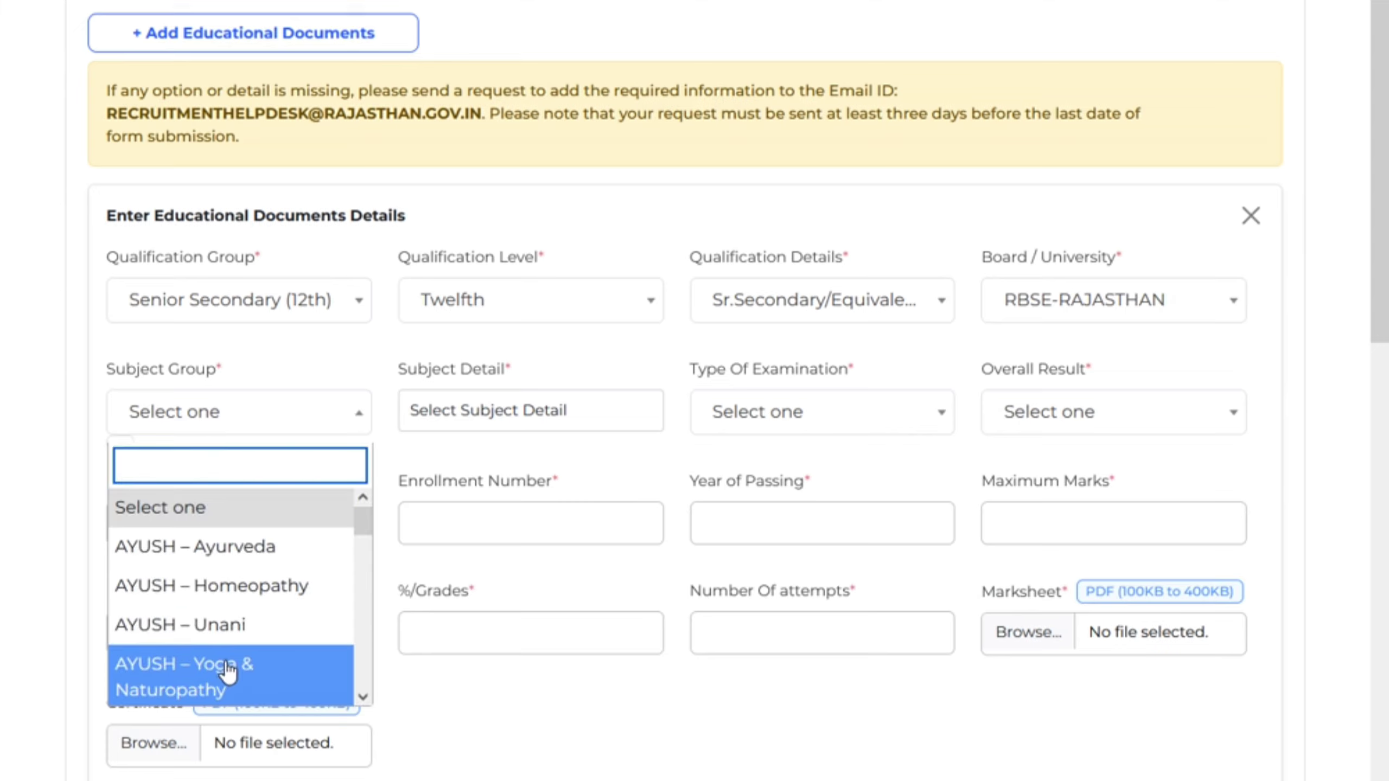
scroll(233, 662, down, 4)
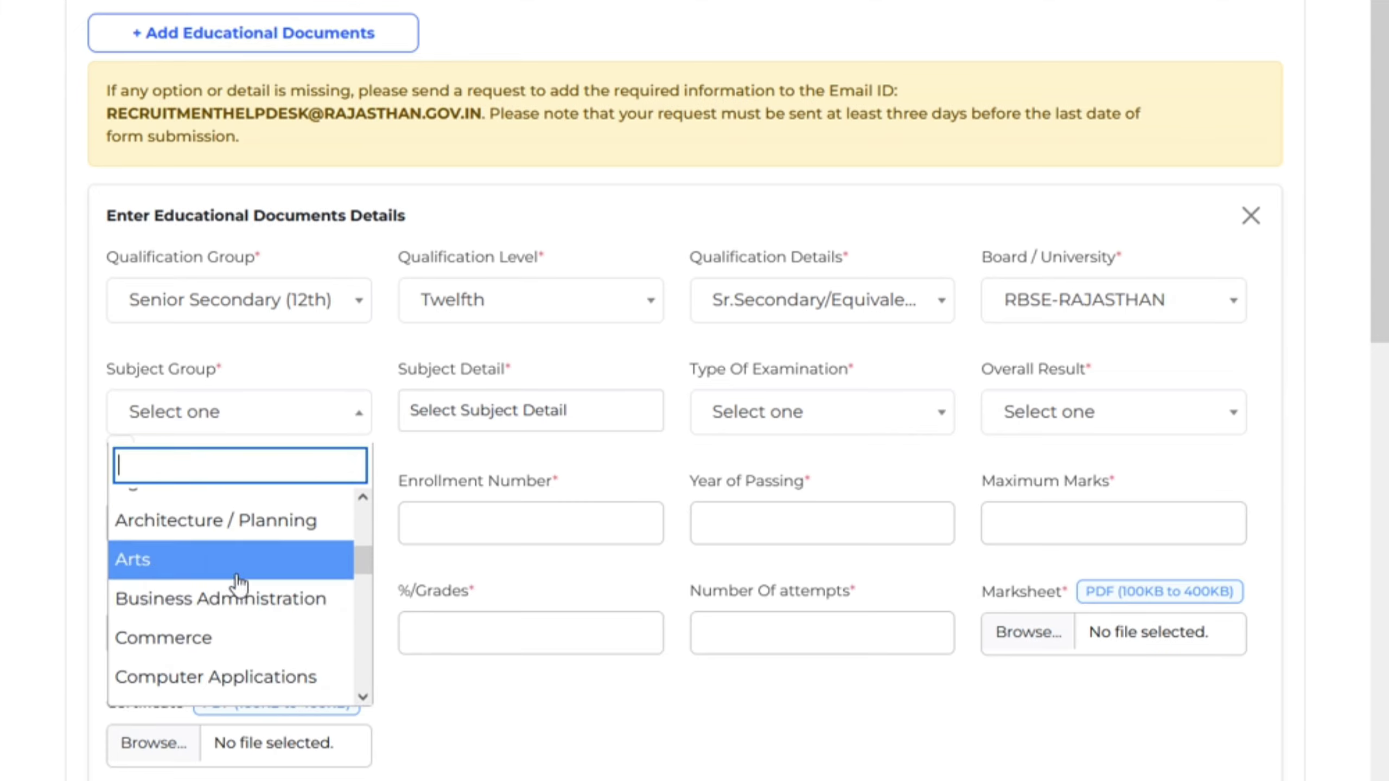
scroll(230, 608, down, 3)
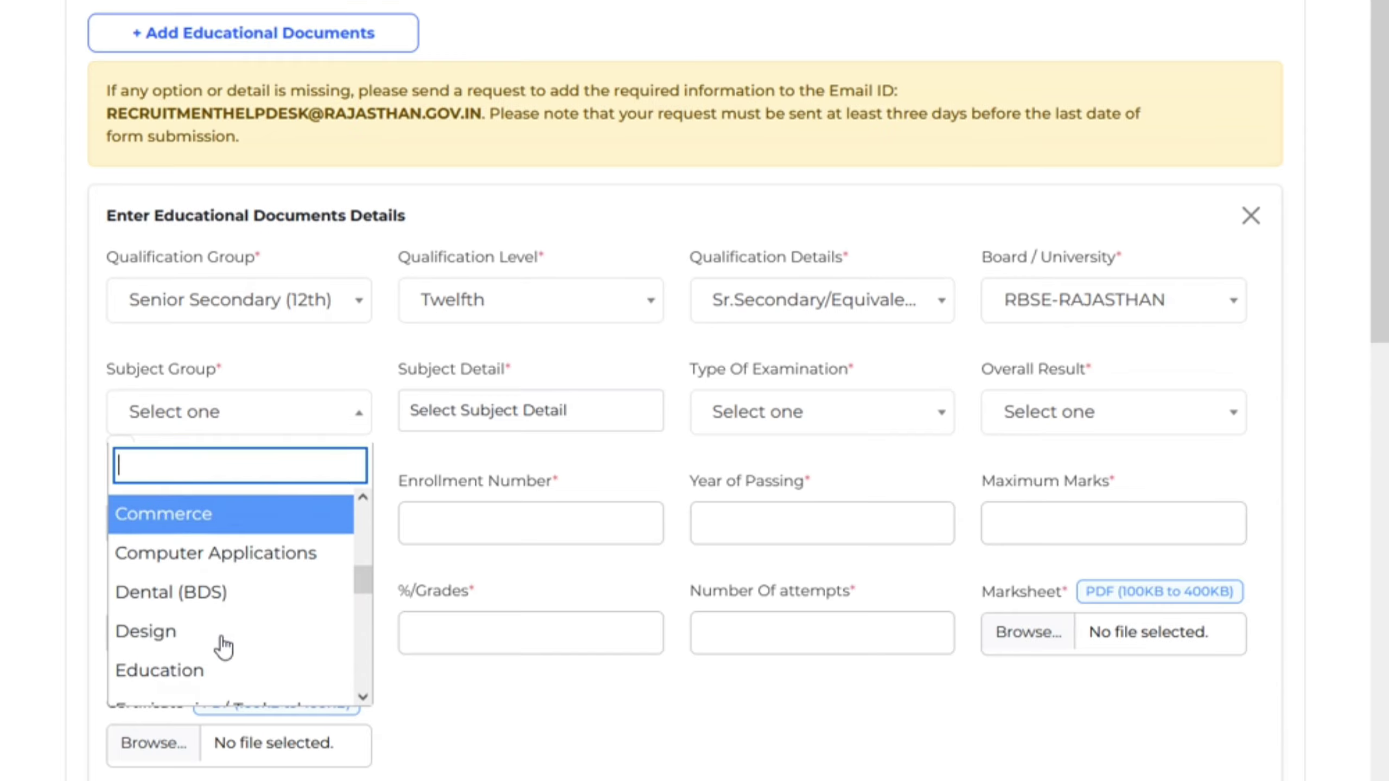
scroll(232, 608, down, 3)
scroll(238, 607, up, 10)
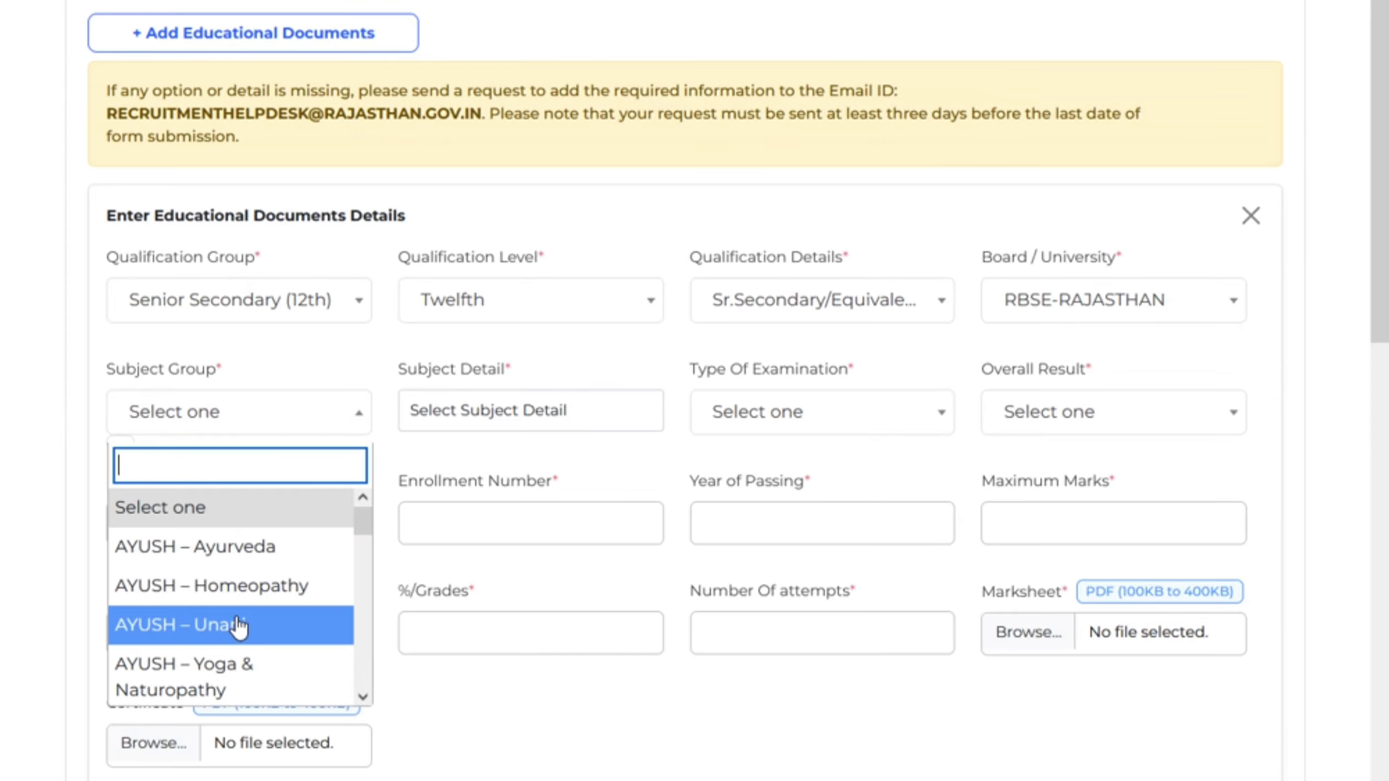
scroll(247, 651, down, 1)
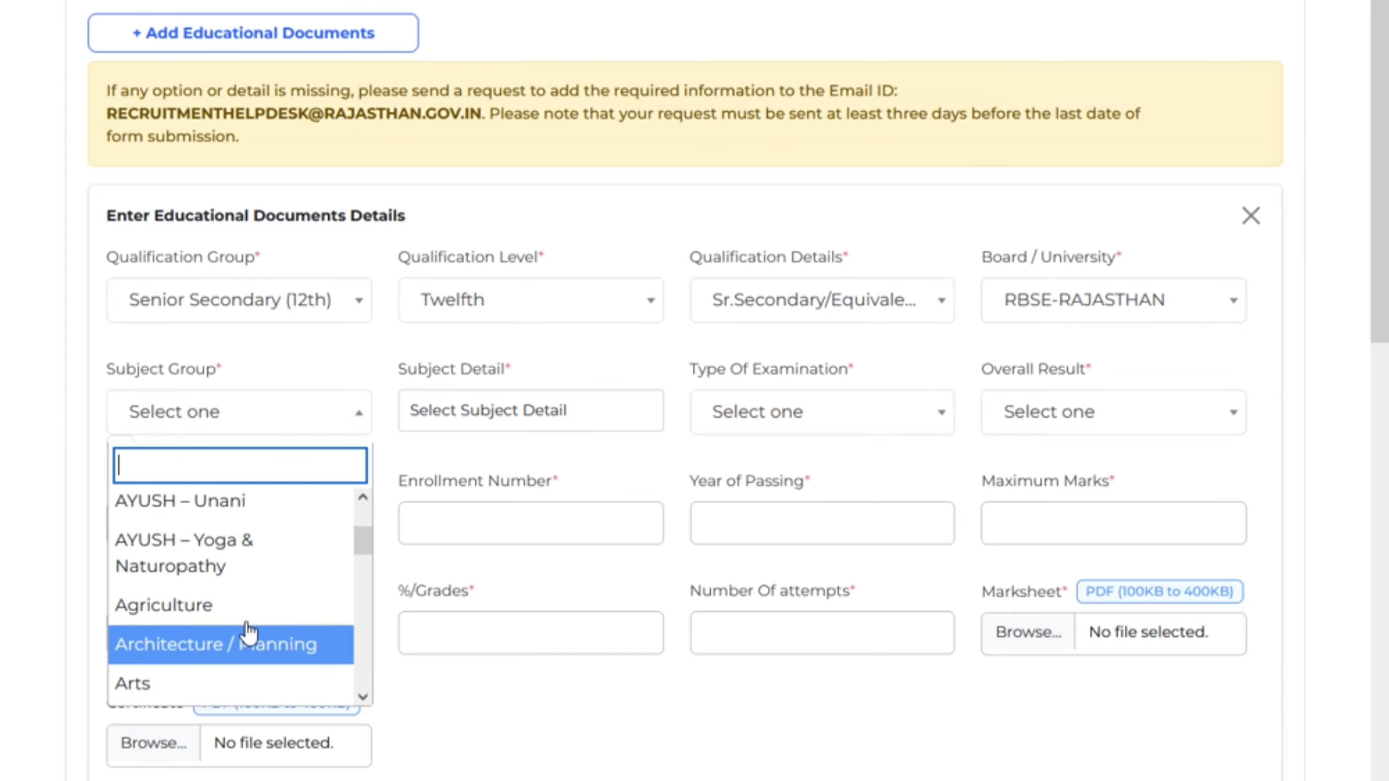
click(242, 606)
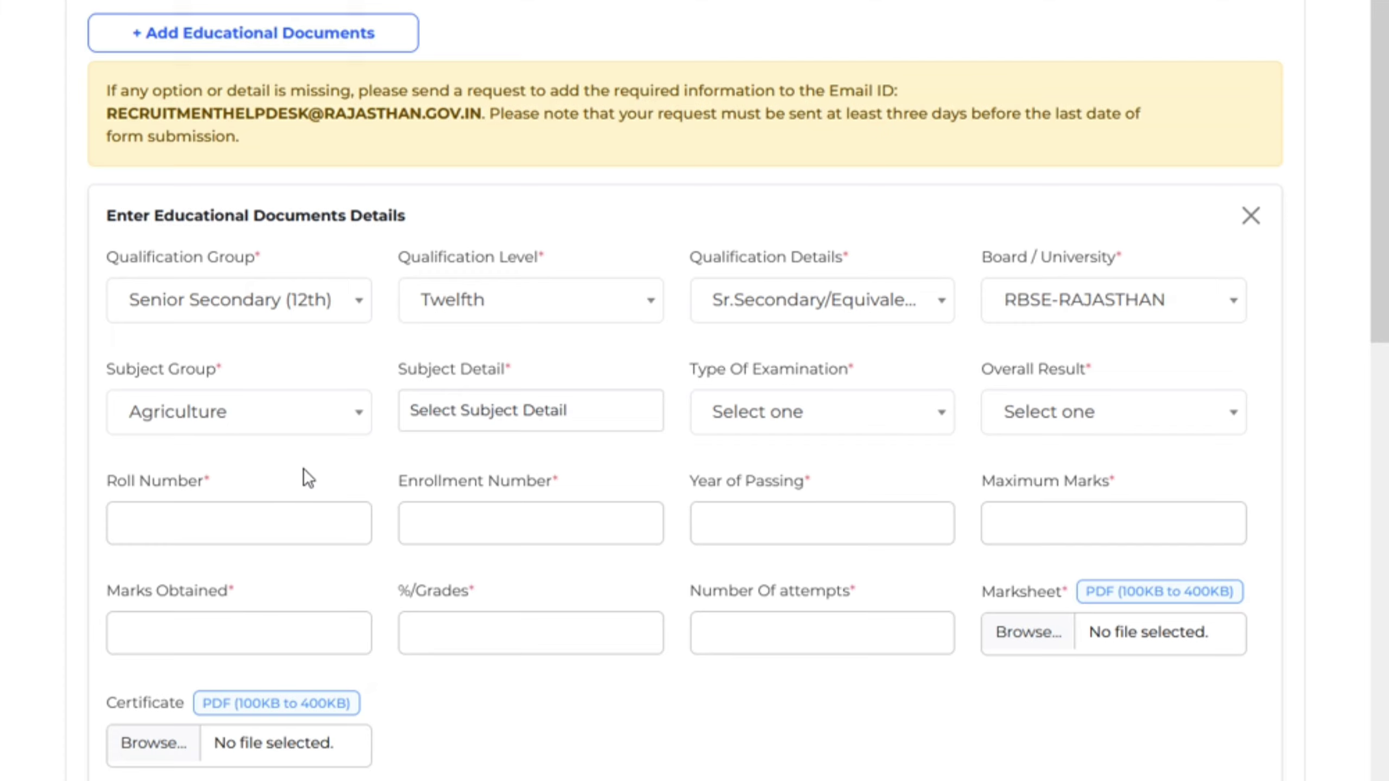
click(512, 418)
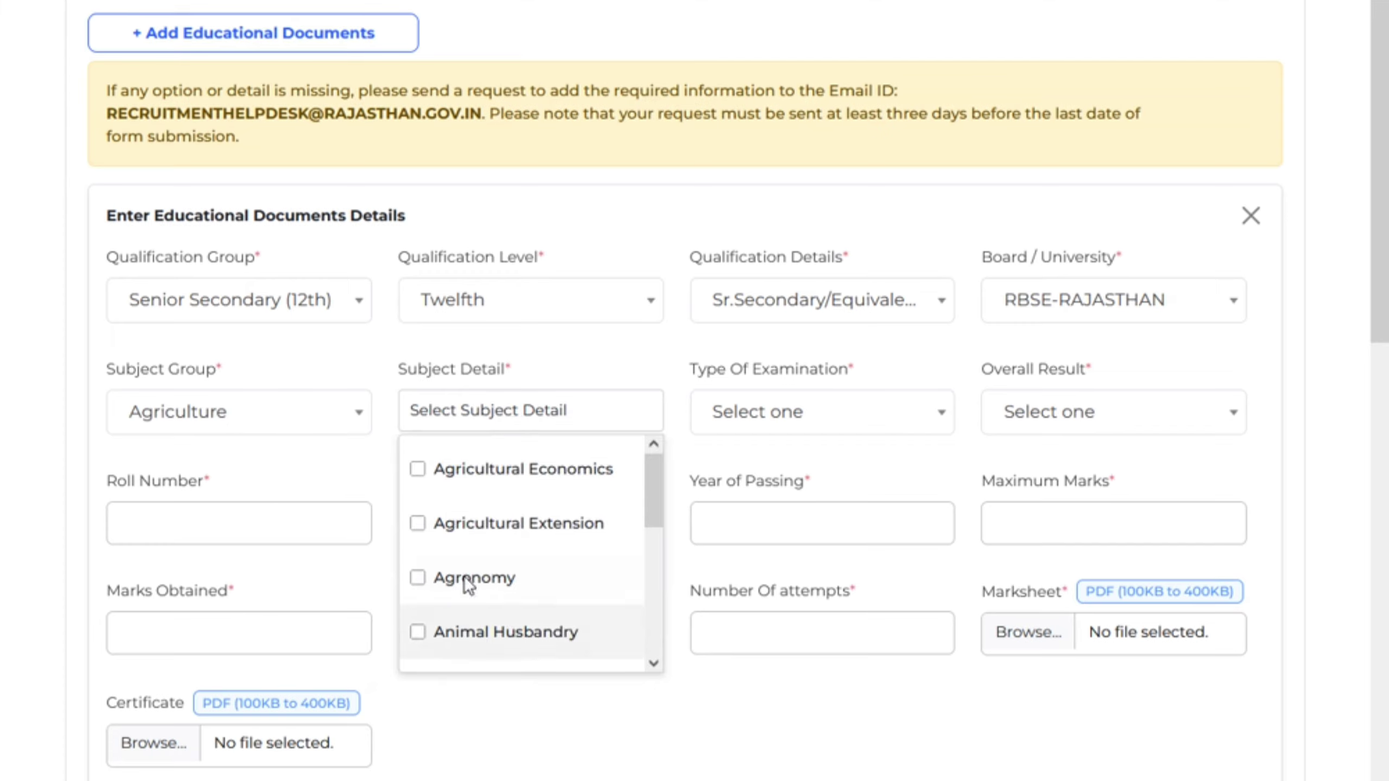
Tick Agricultural Extension as the subject detail
scroll(462, 544, down, 2)
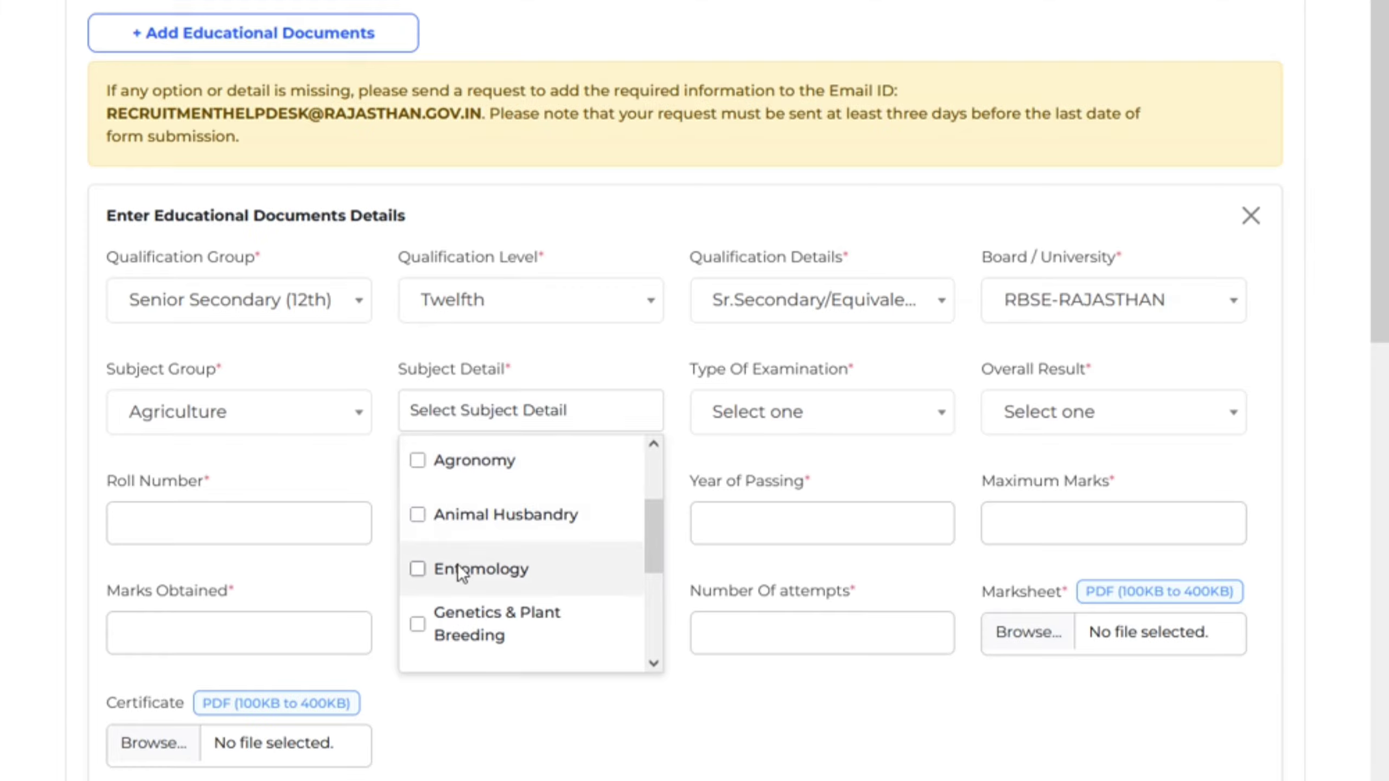
scroll(457, 567, down, 2)
scroll(459, 566, down, 2)
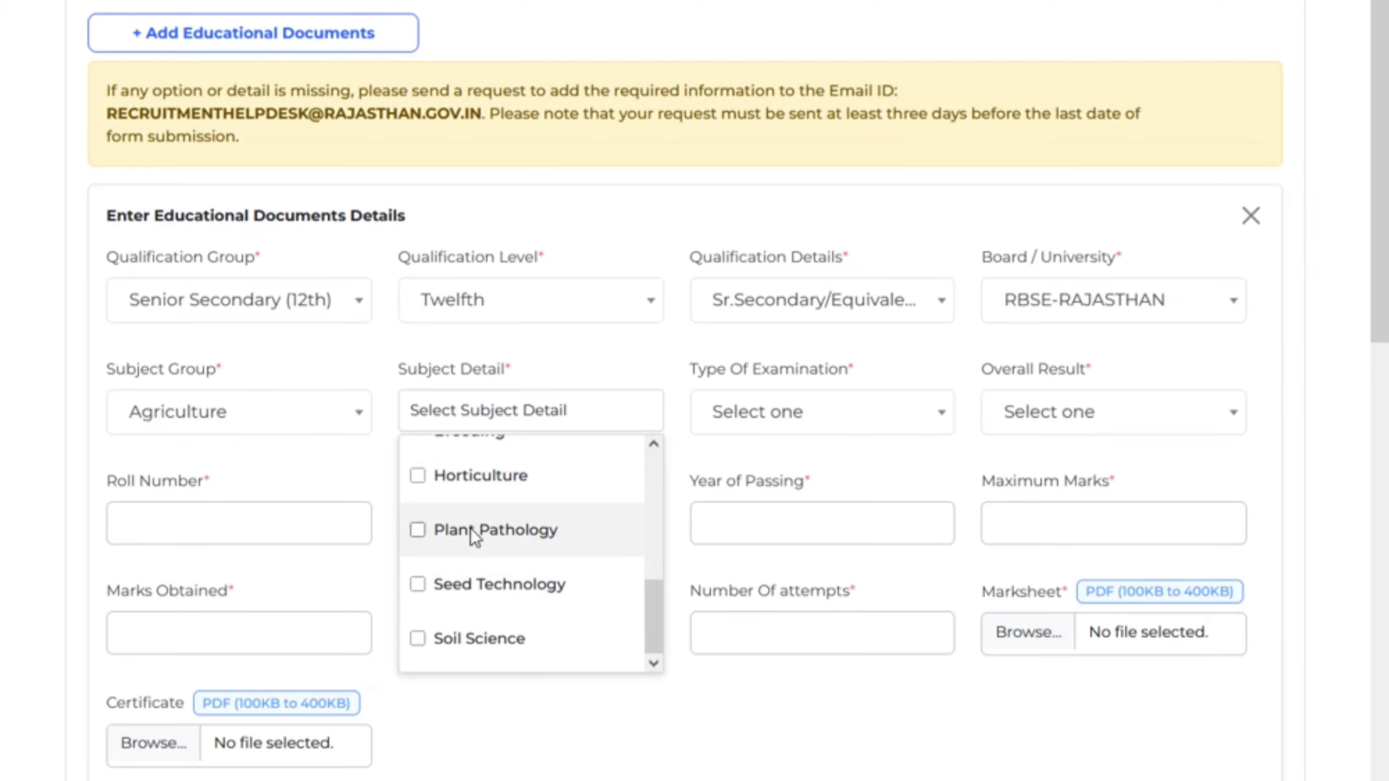
scroll(492, 583, down, 2)
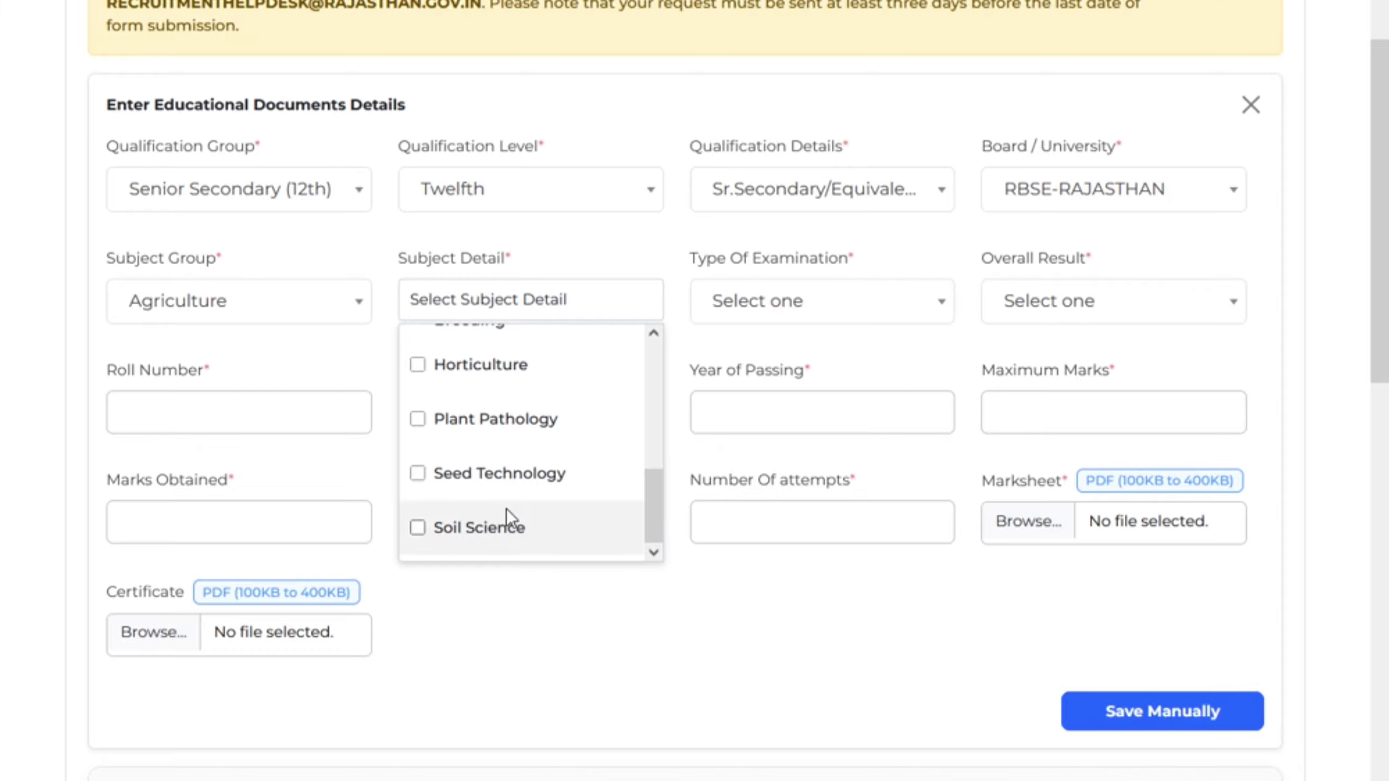
scroll(497, 489, up, 2)
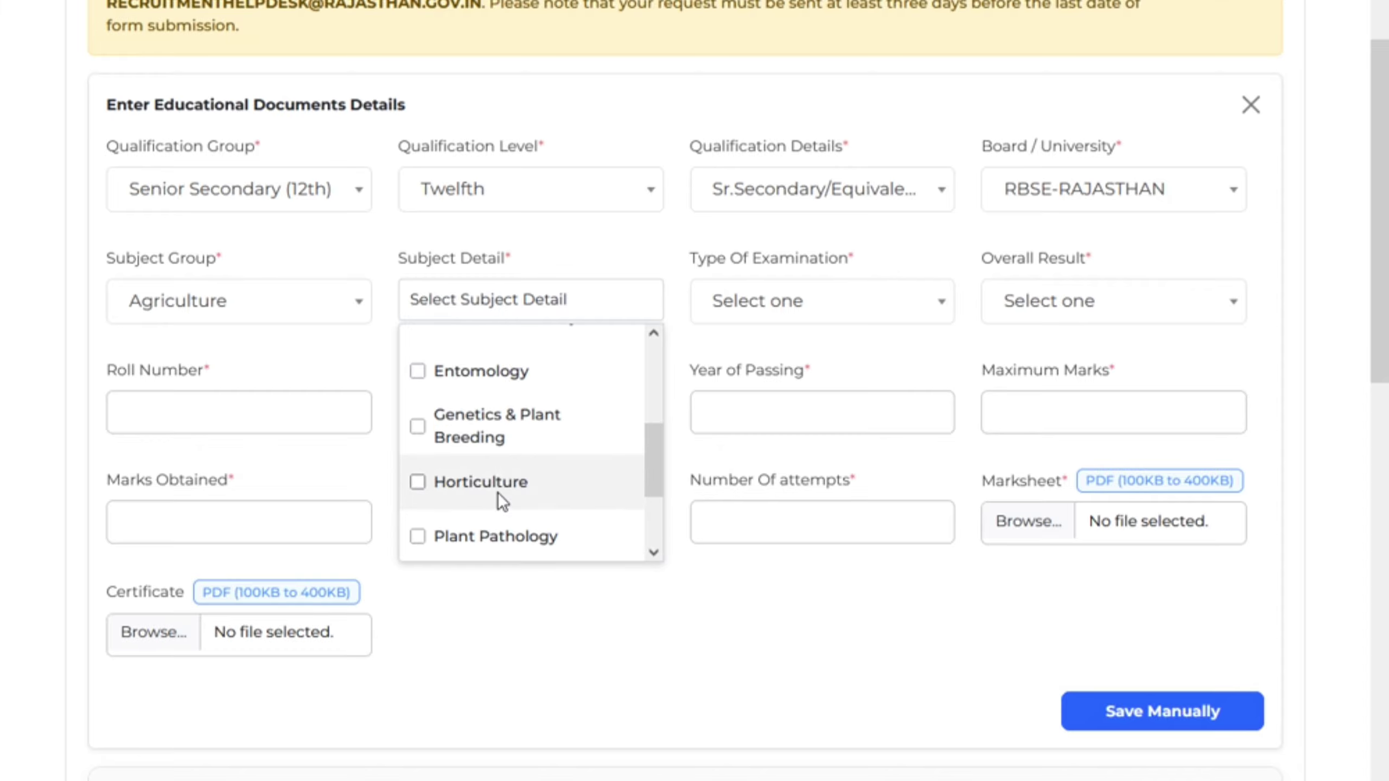
scroll(497, 494, up, 4)
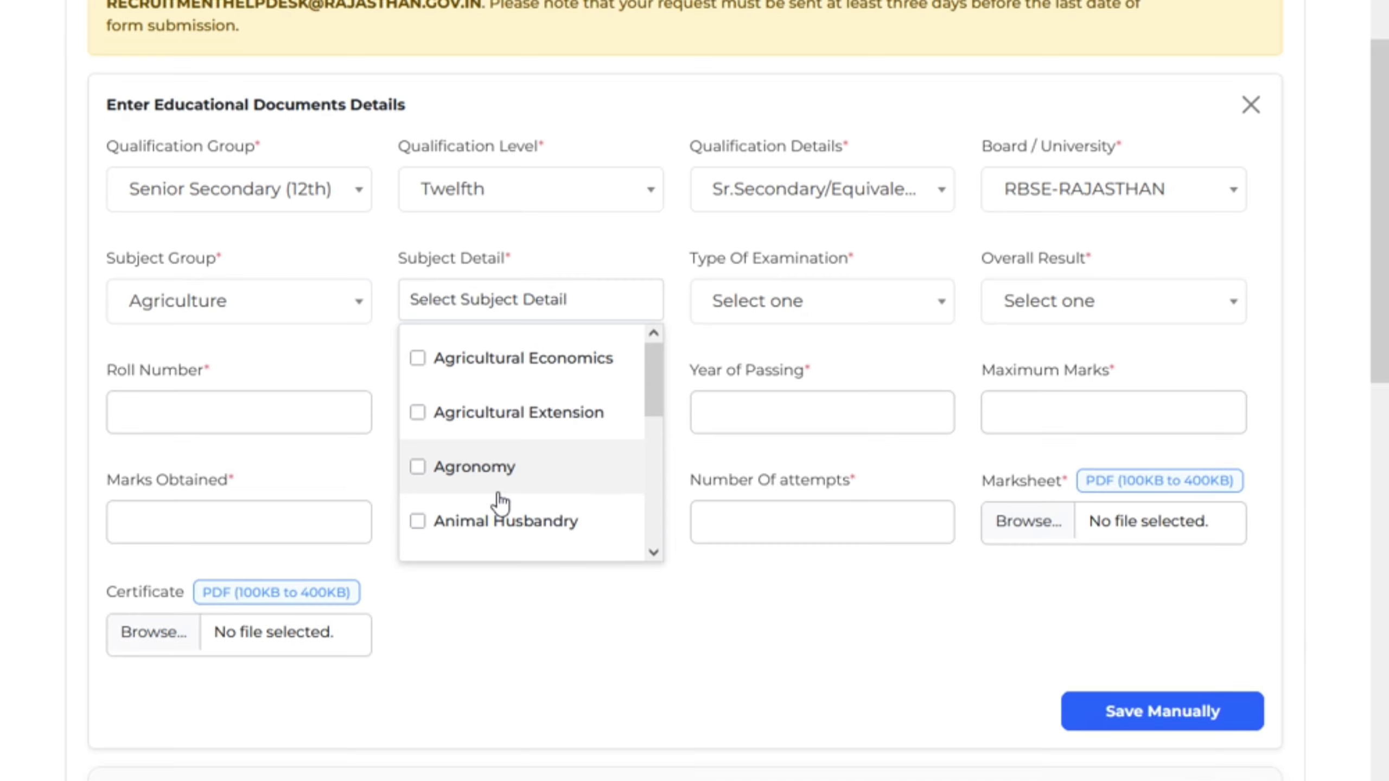
click(425, 402)
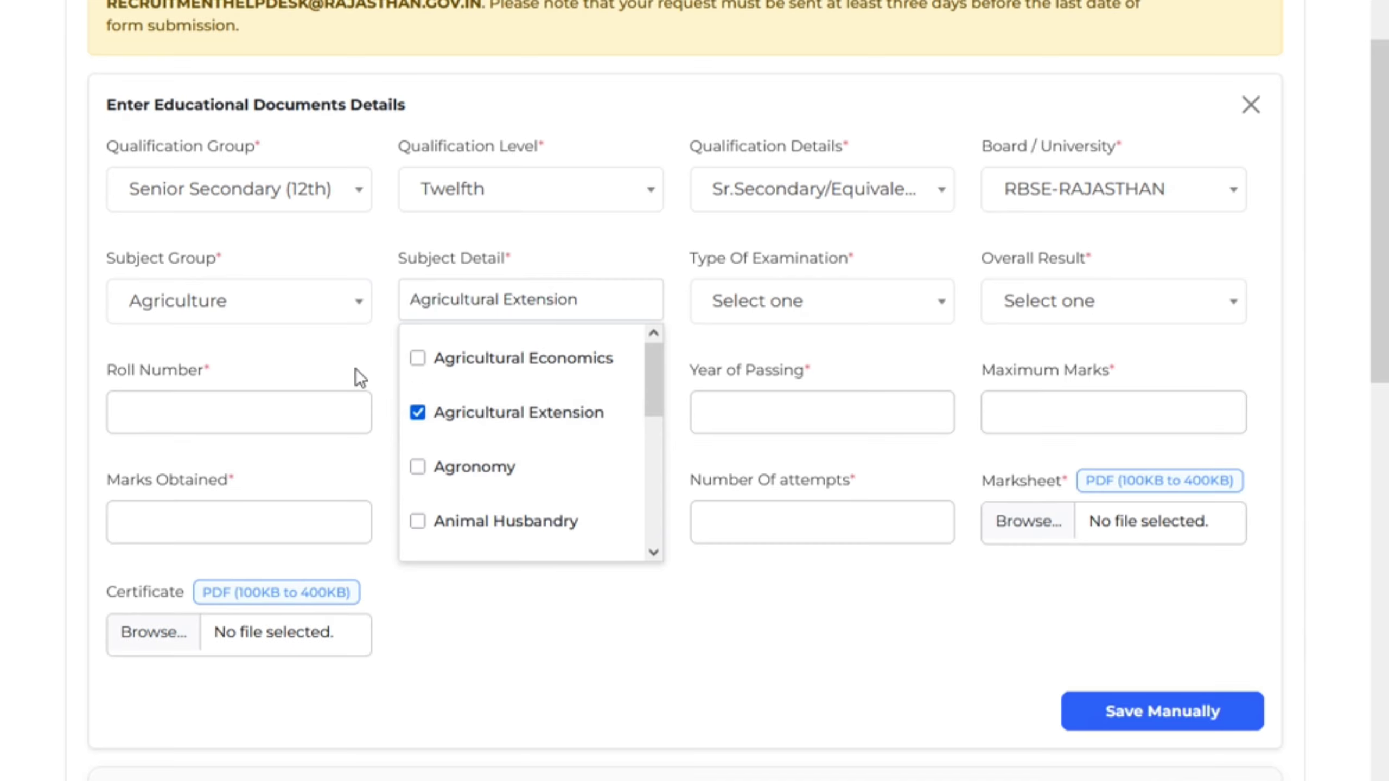
scroll(367, 266, down, 2)
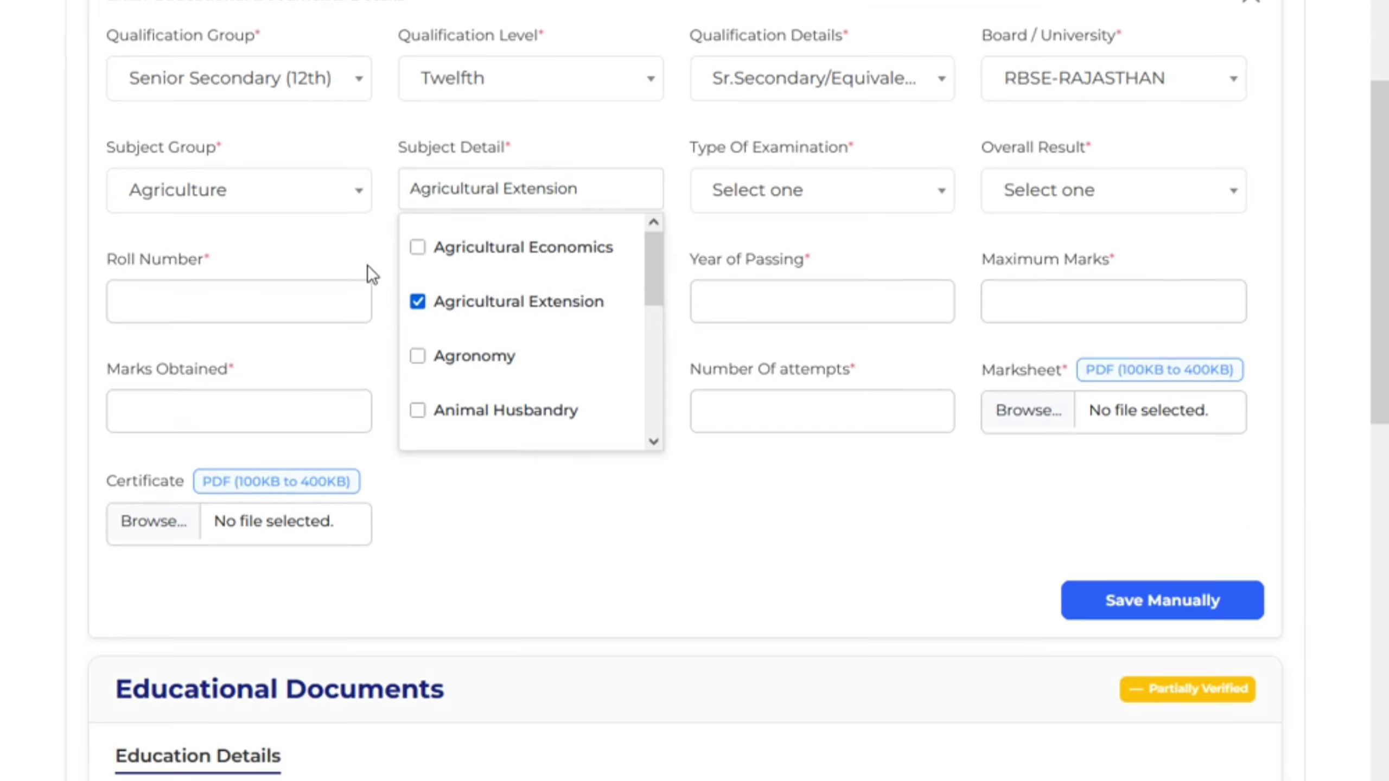
click(367, 265)
scroll(638, 265, up, 4)
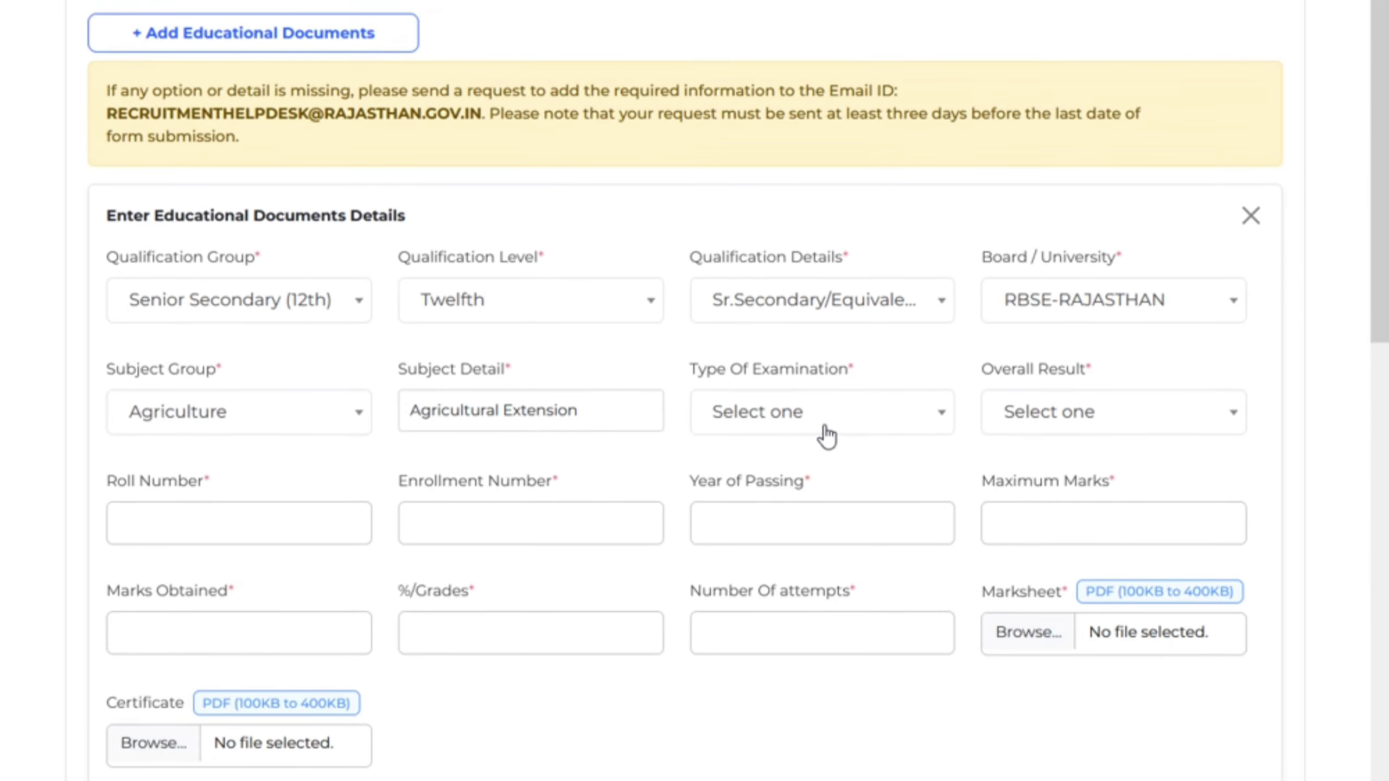
Set Type Of Examination to REGULAR and Overall Result to Percentage
click(828, 437)
click(777, 547)
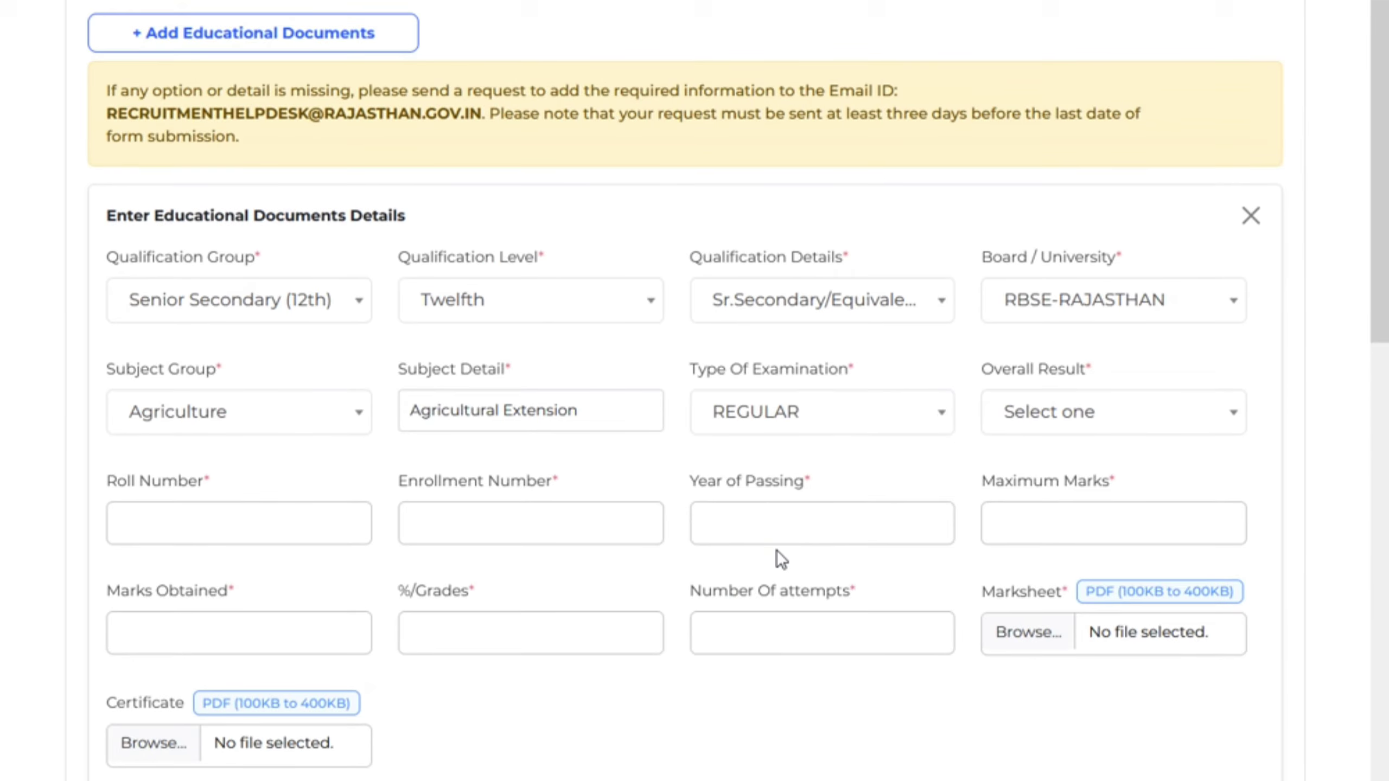
click(1063, 429)
click(1096, 546)
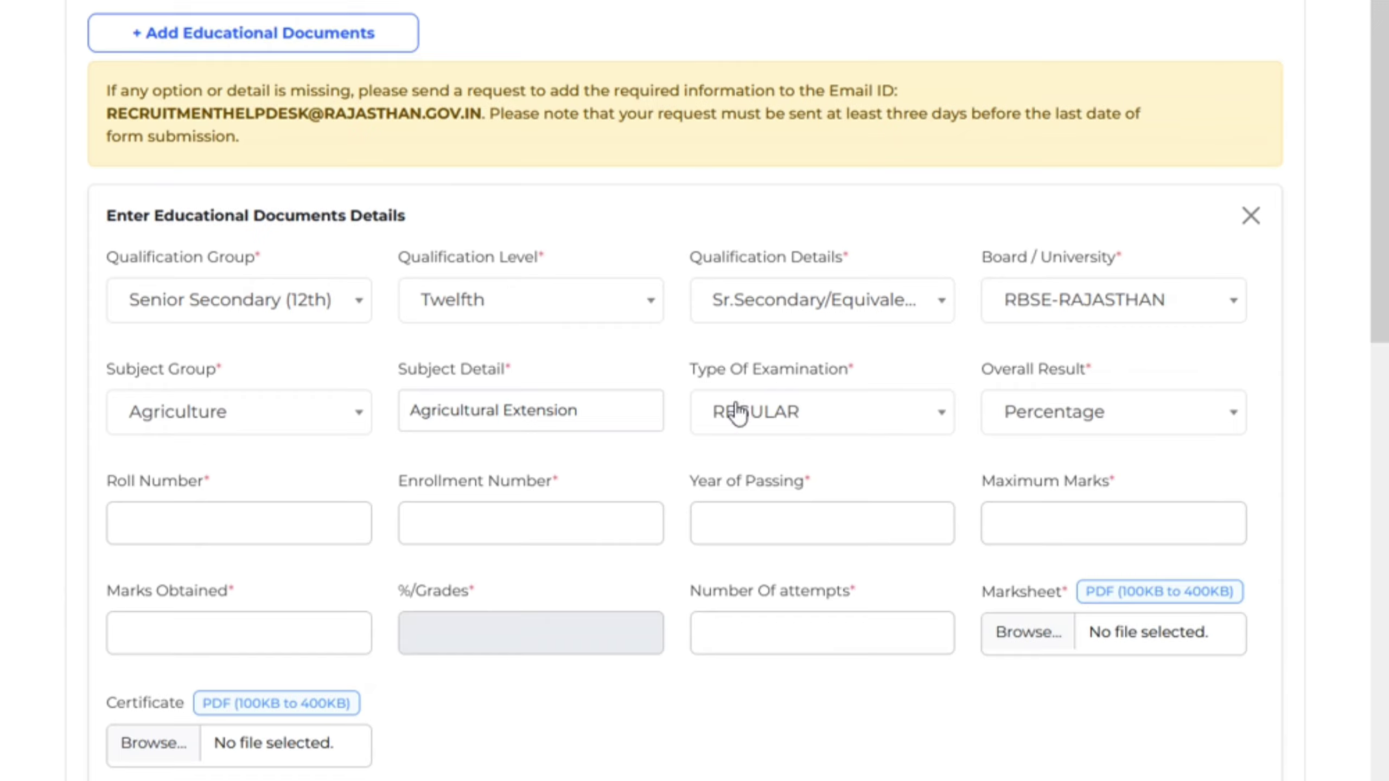
scroll(738, 414, down, 2)
Fill in the roll number, enrollment number, year of passing and maximum marks
click(261, 427)
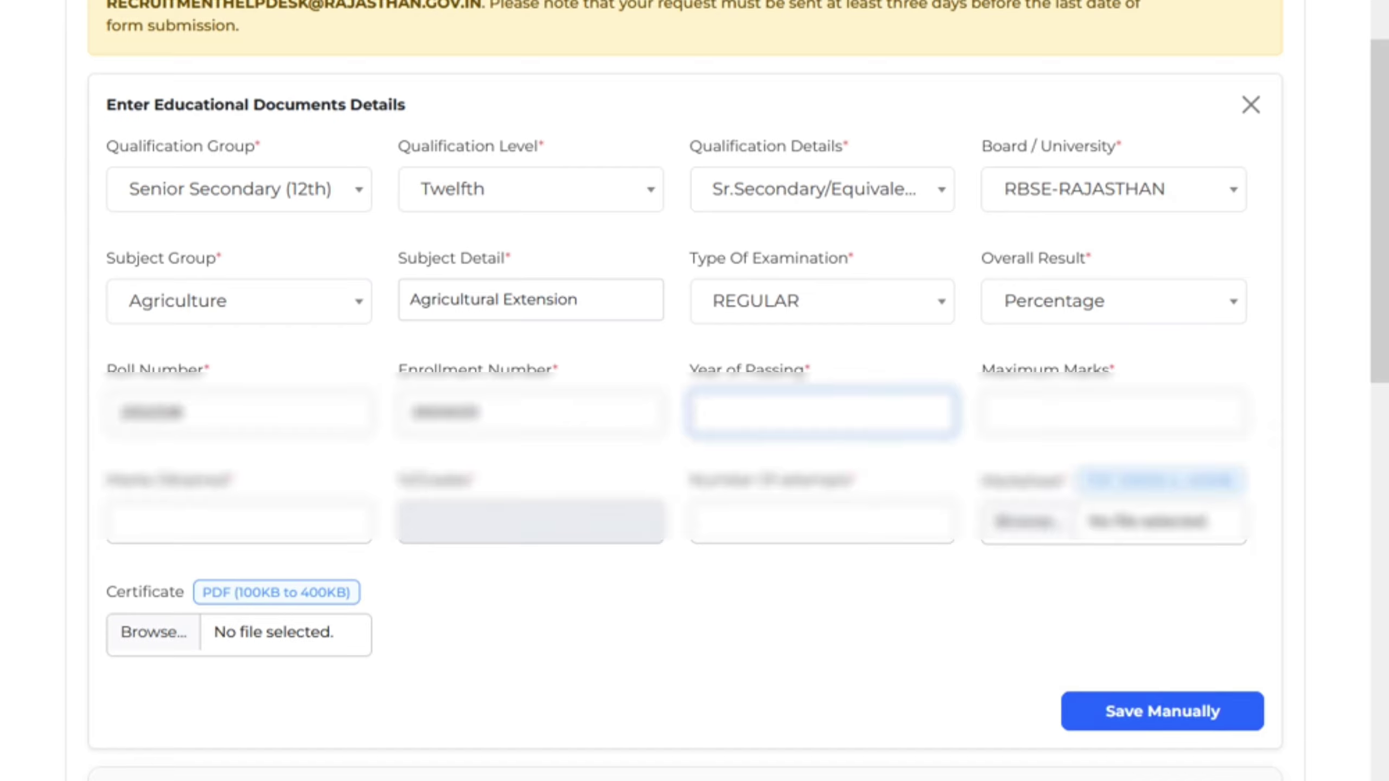
text(20)
click(1058, 413)
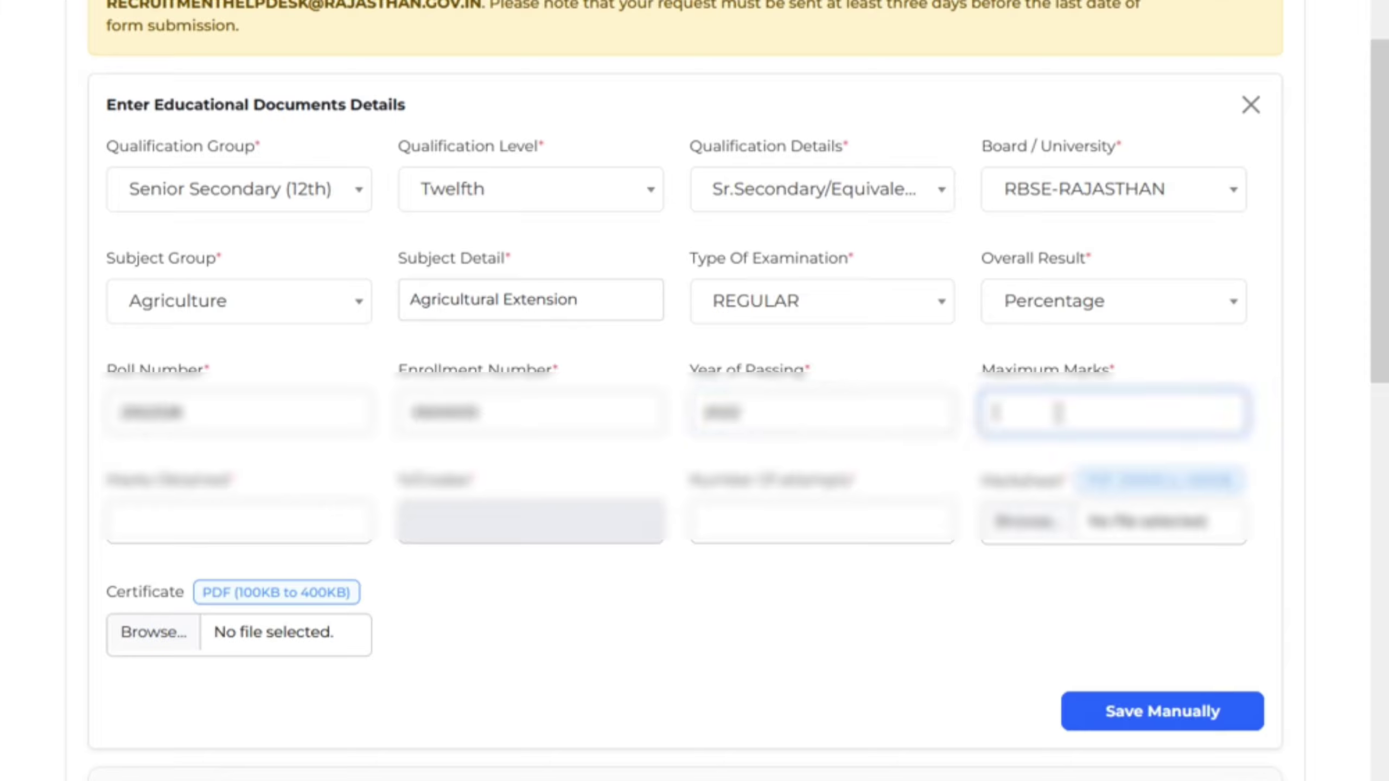
text(5)
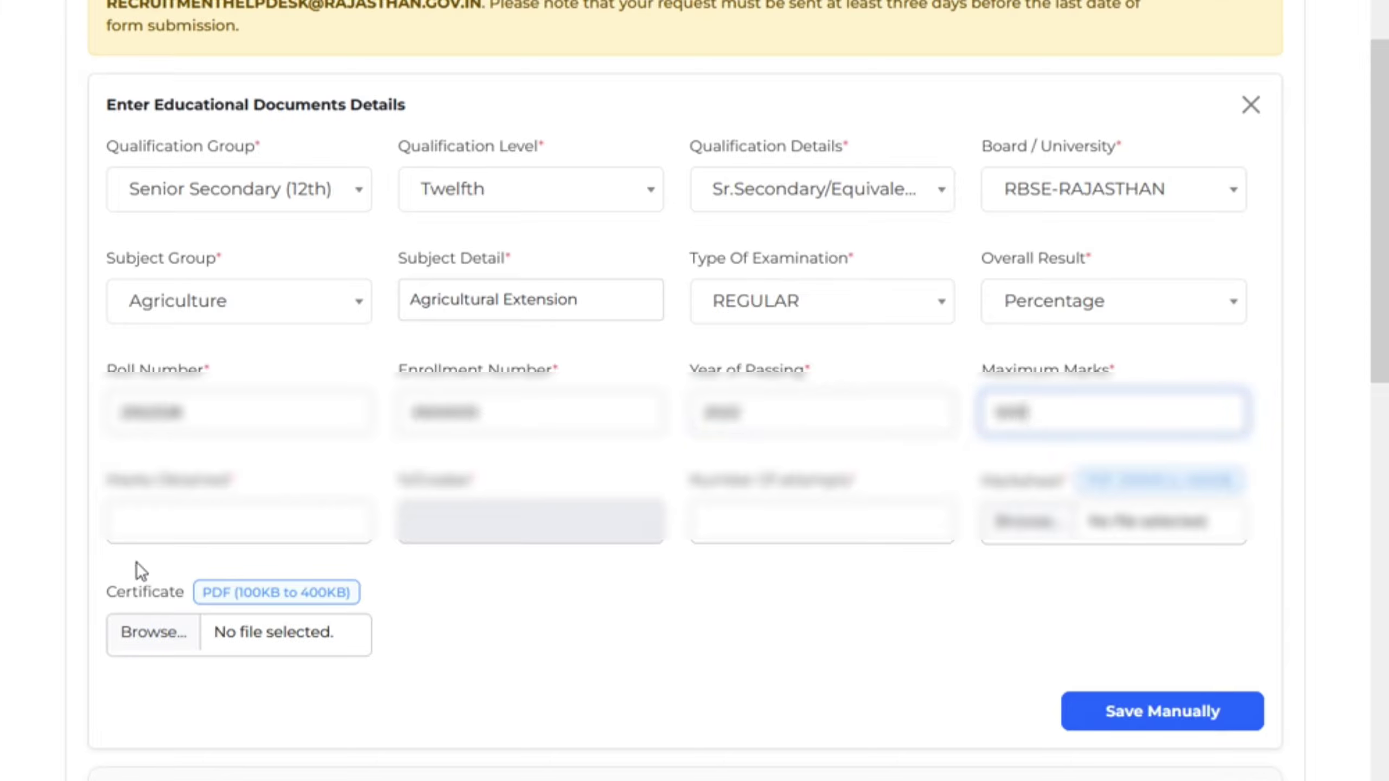
Enter 401 marks obtained, giving 80.20%, and 1 attempt
click(248, 518)
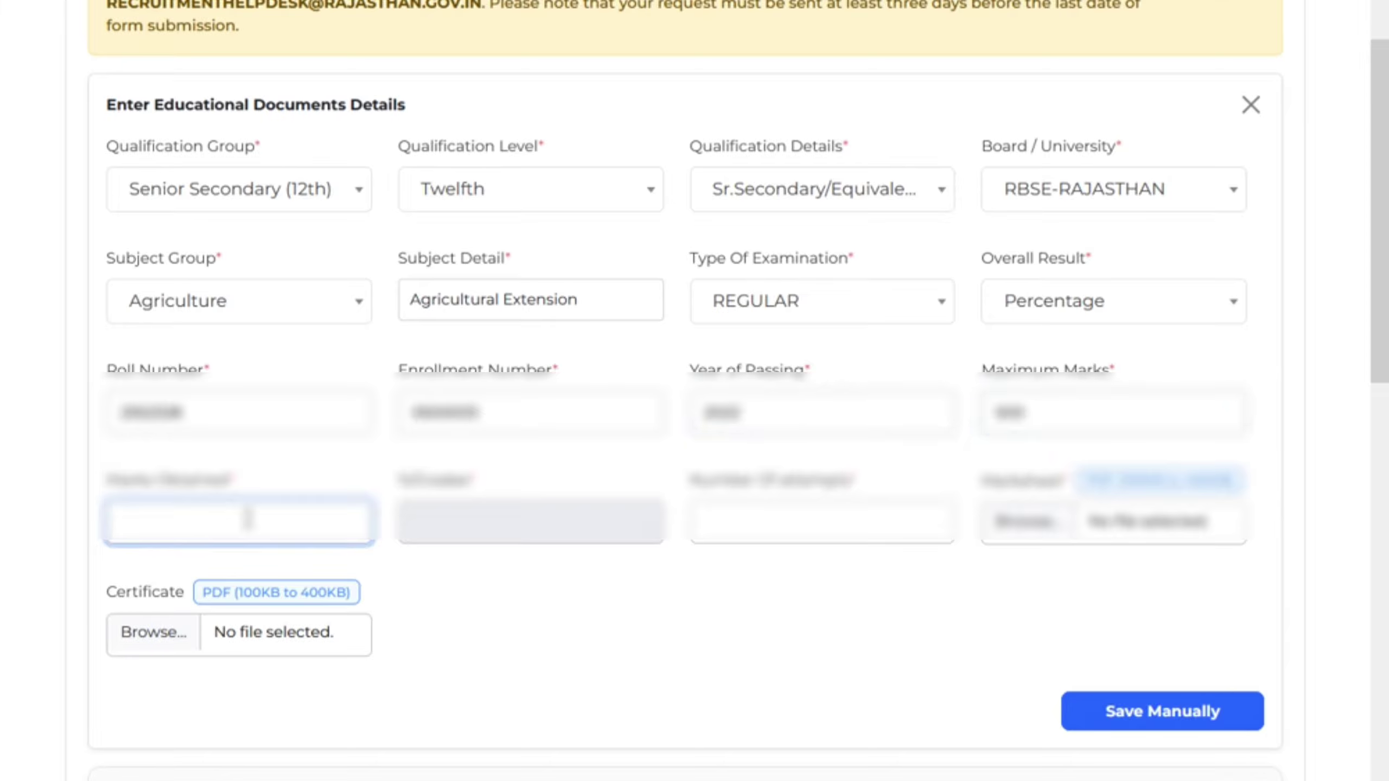
text(401)
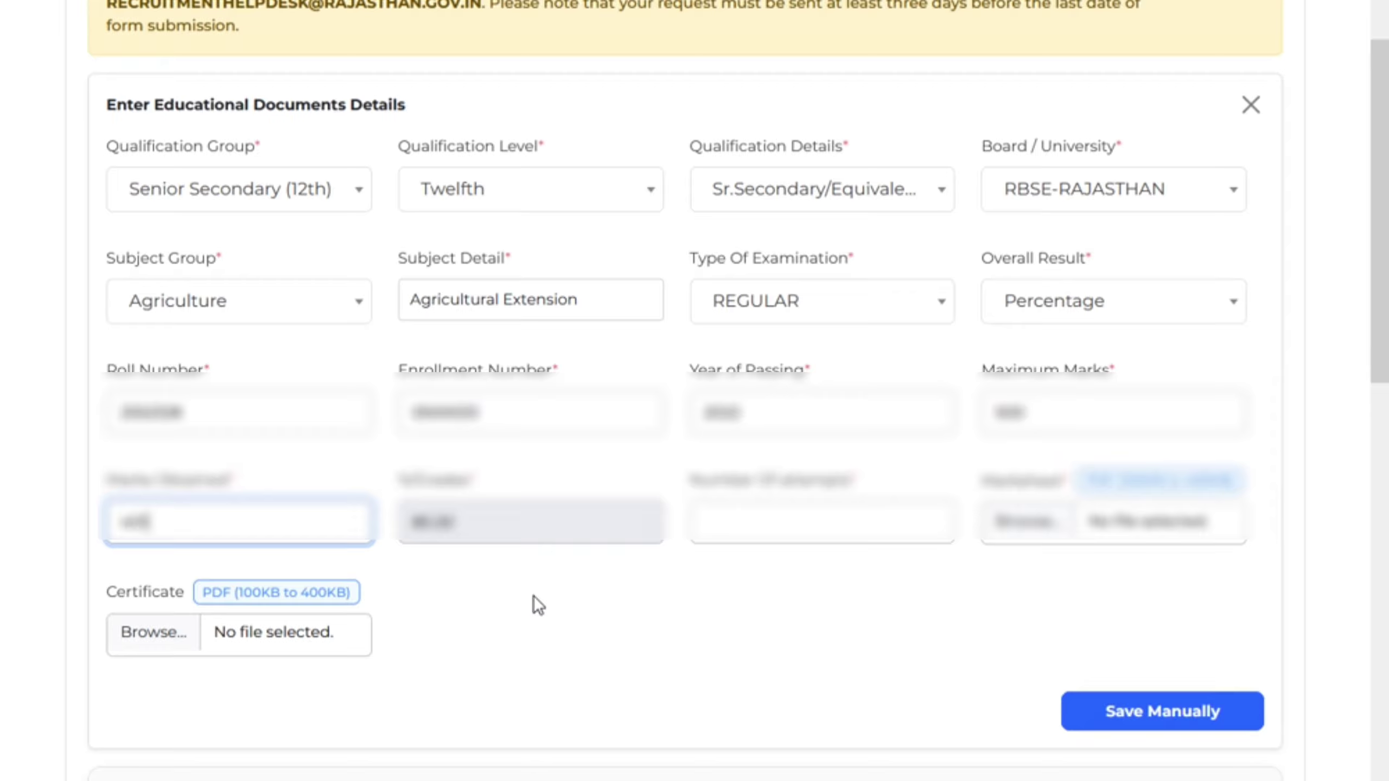
click(799, 525)
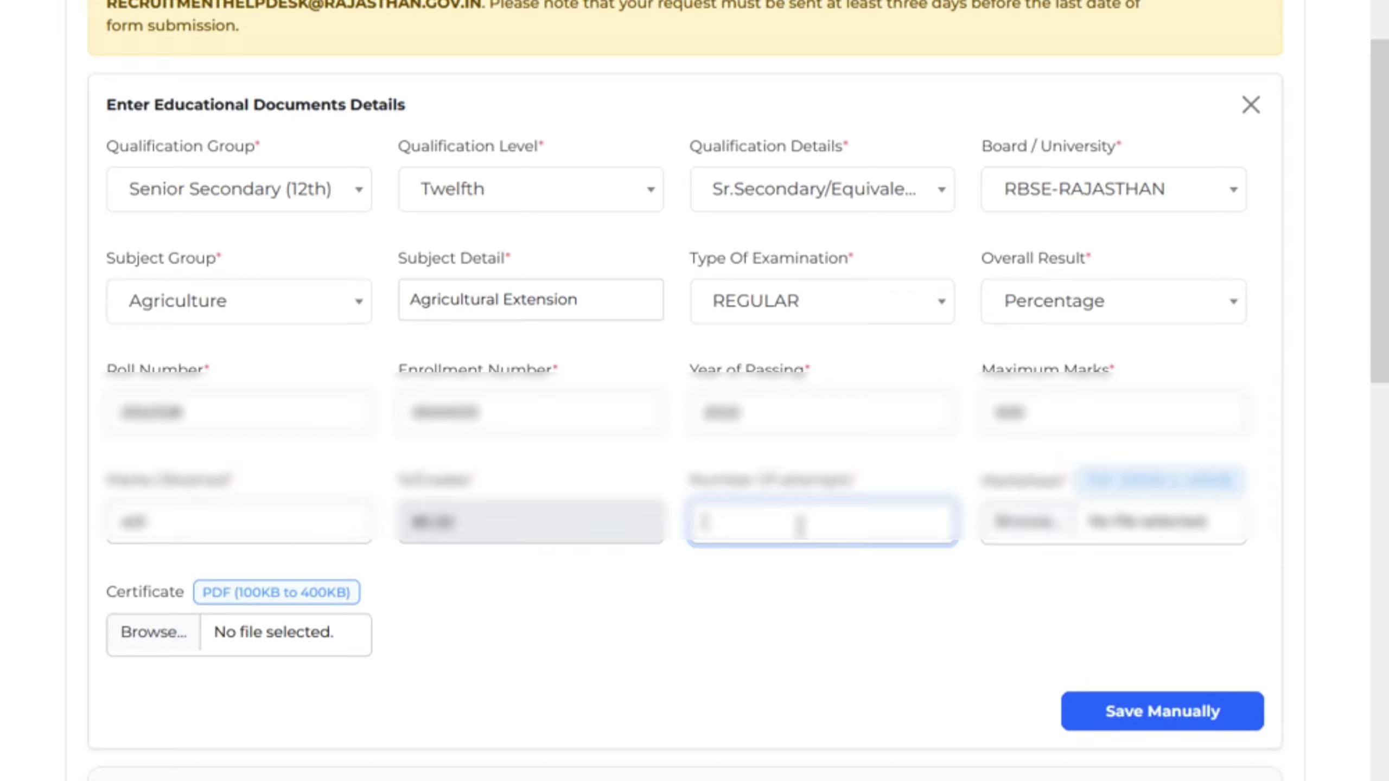
text(1)
click(877, 591)
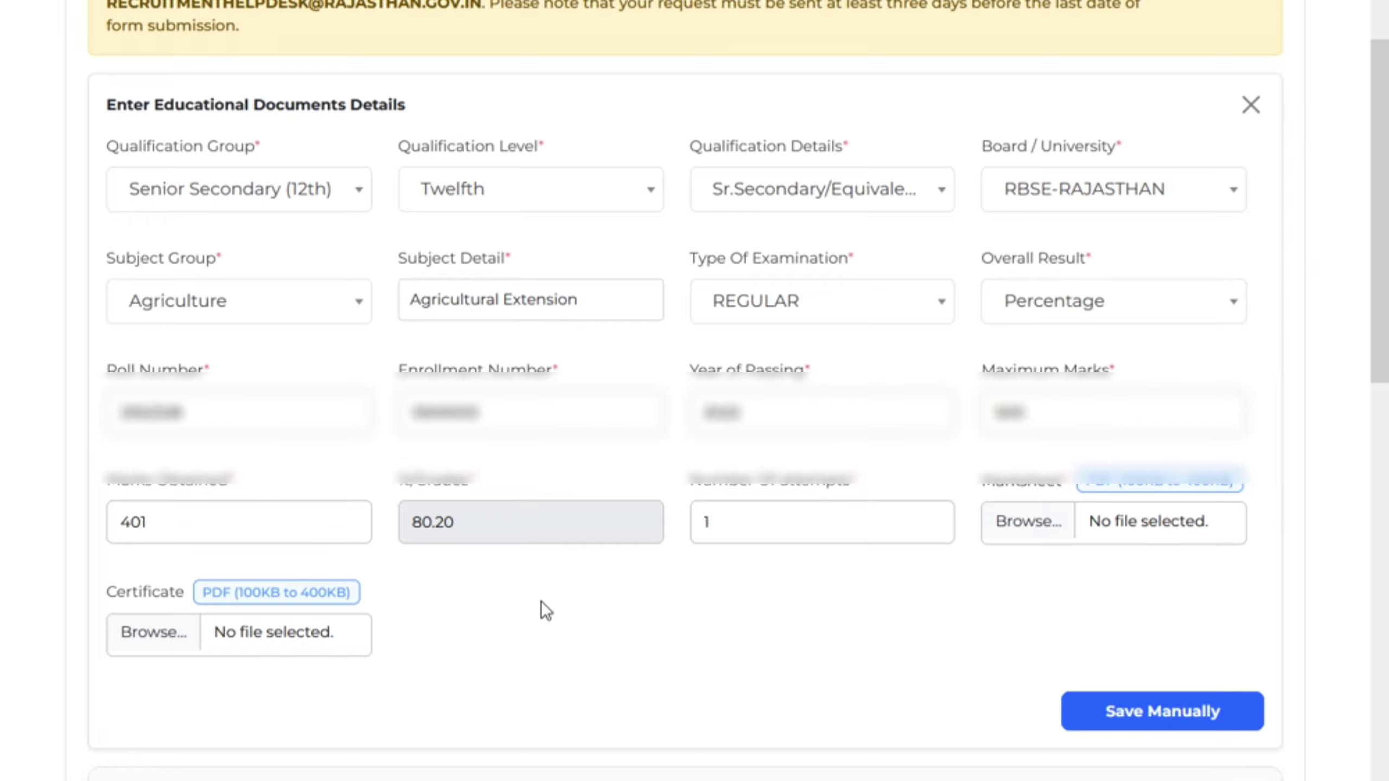
click(1055, 522)
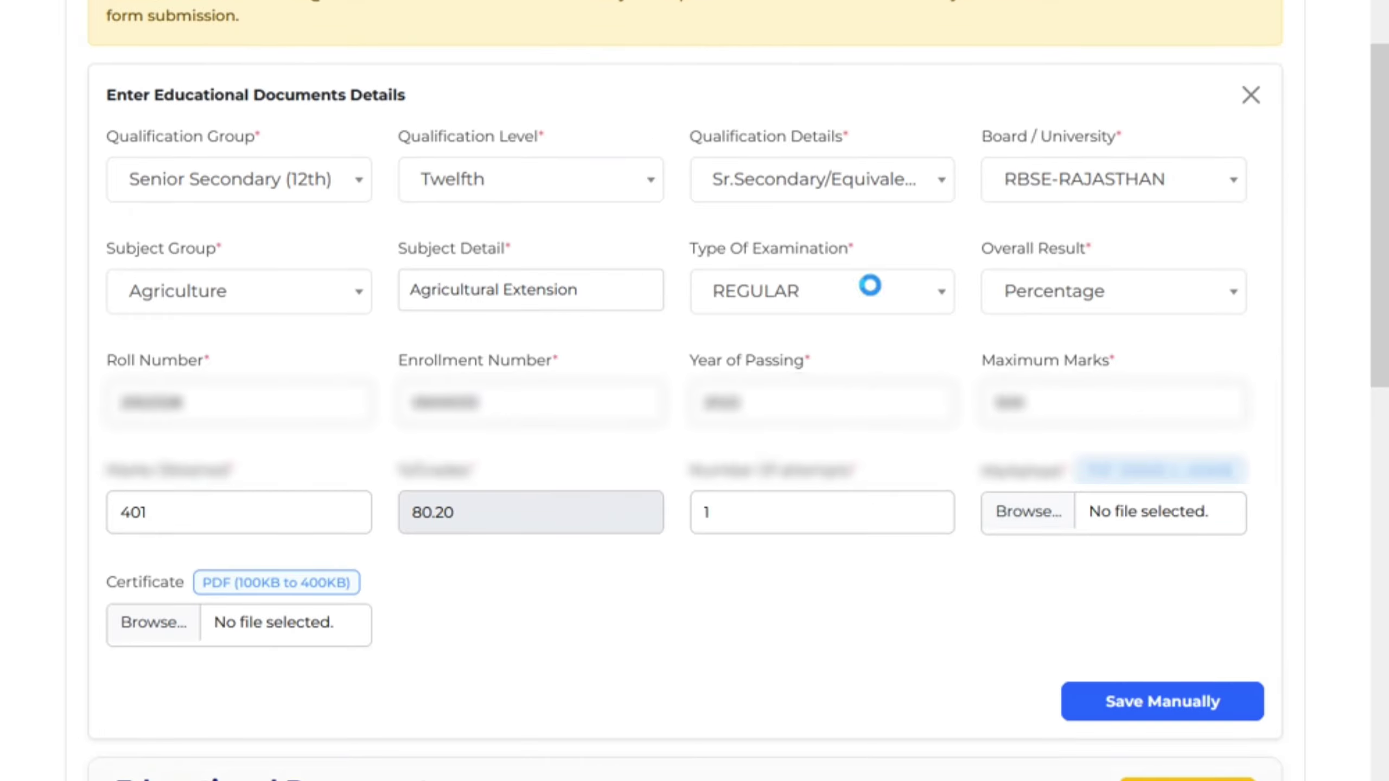
Attach AK10-1.pdf as the Senior Secondary marksheet
click(285, 2)
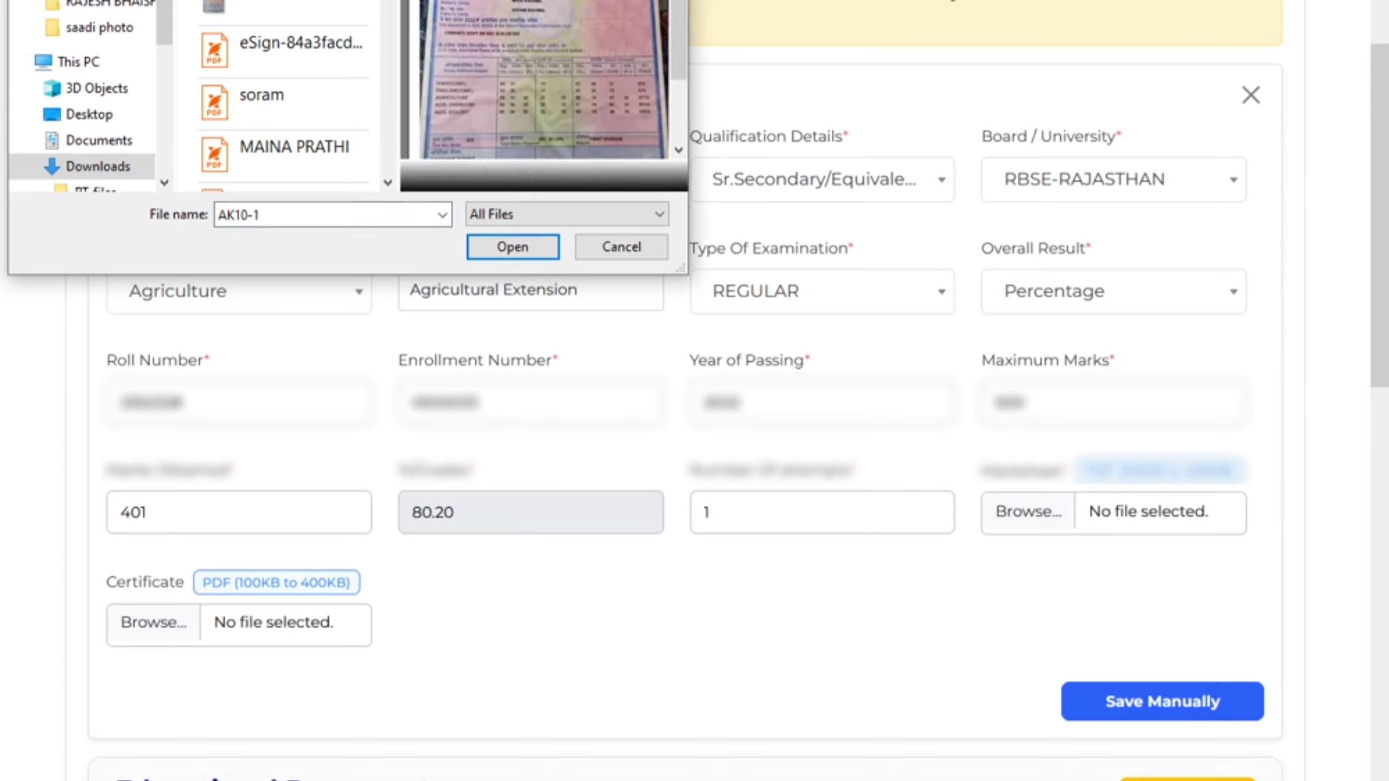
click(540, 249)
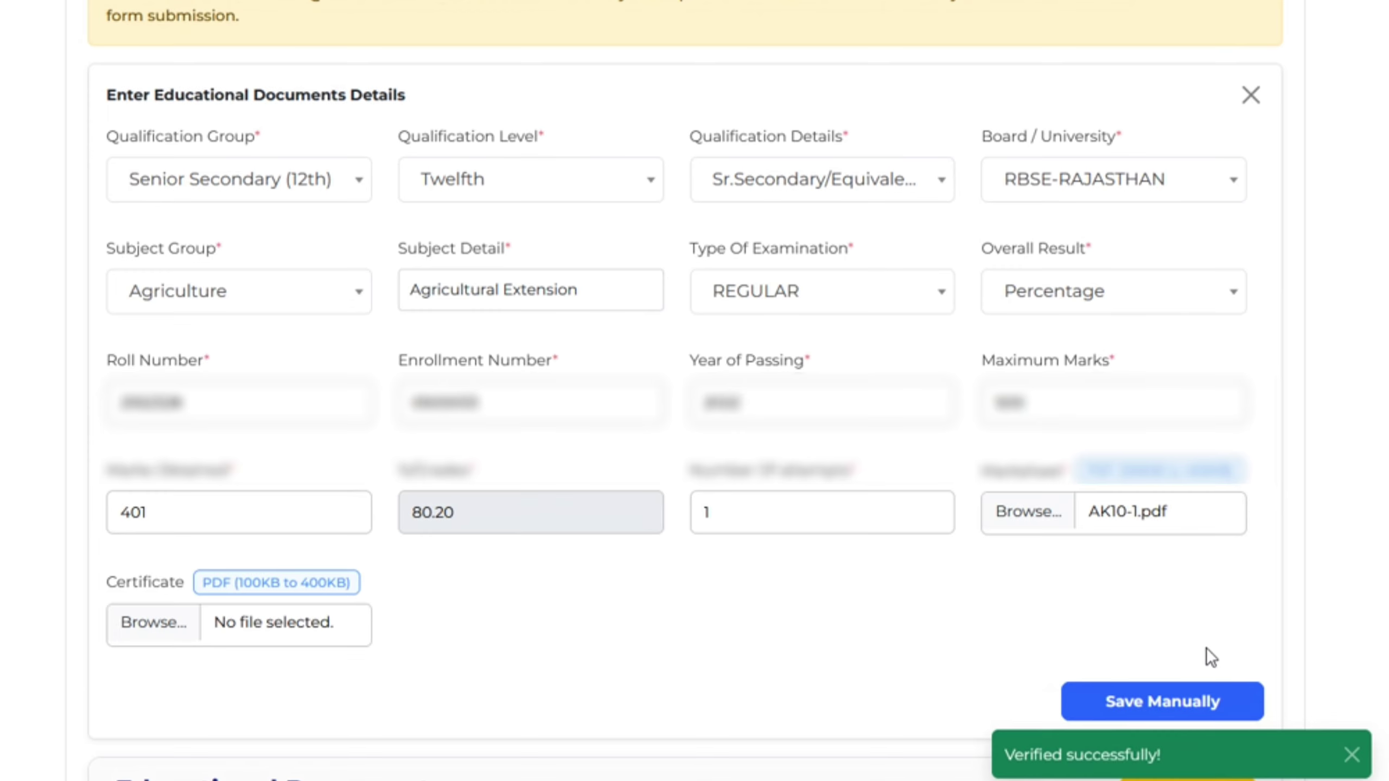
scroll(745, 527, down, 4)
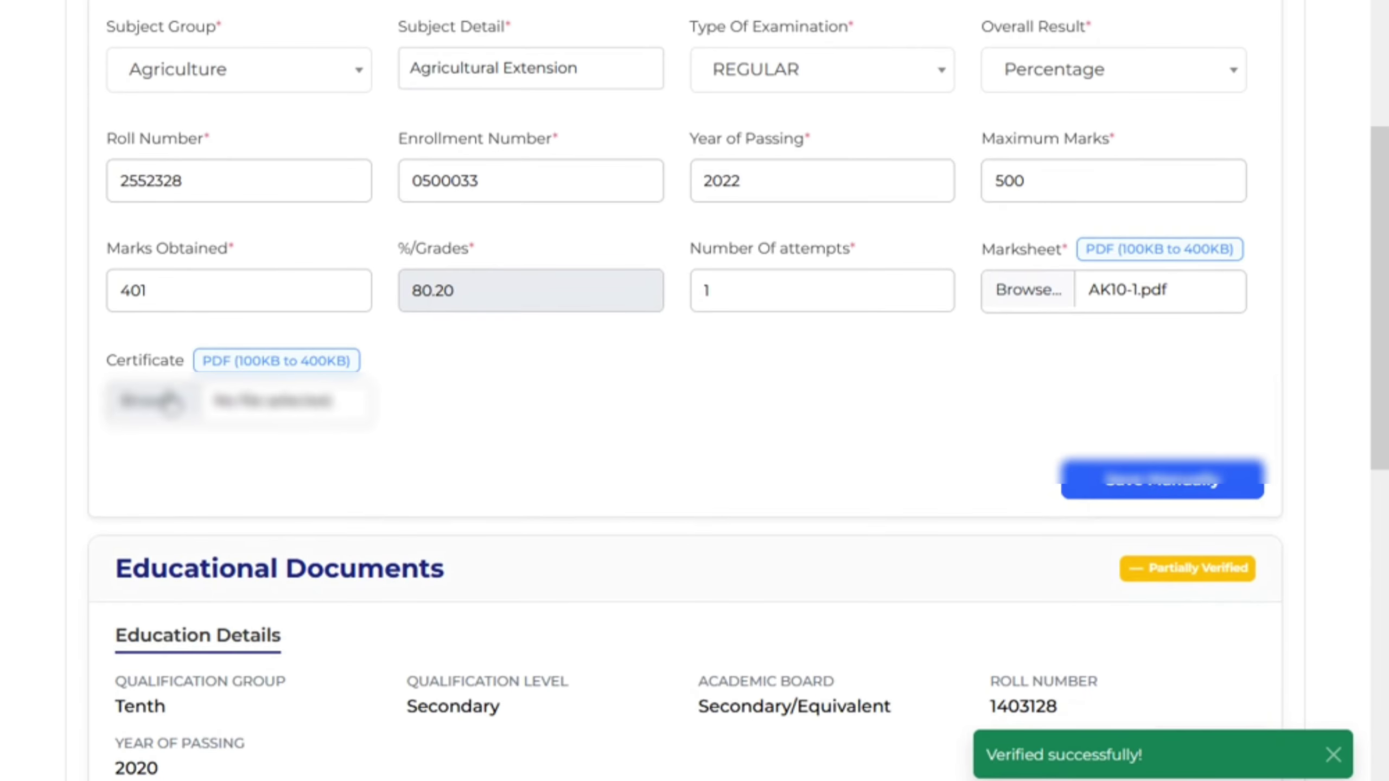
Attach AK10-1.pdf as the certificate as well
click(164, 402)
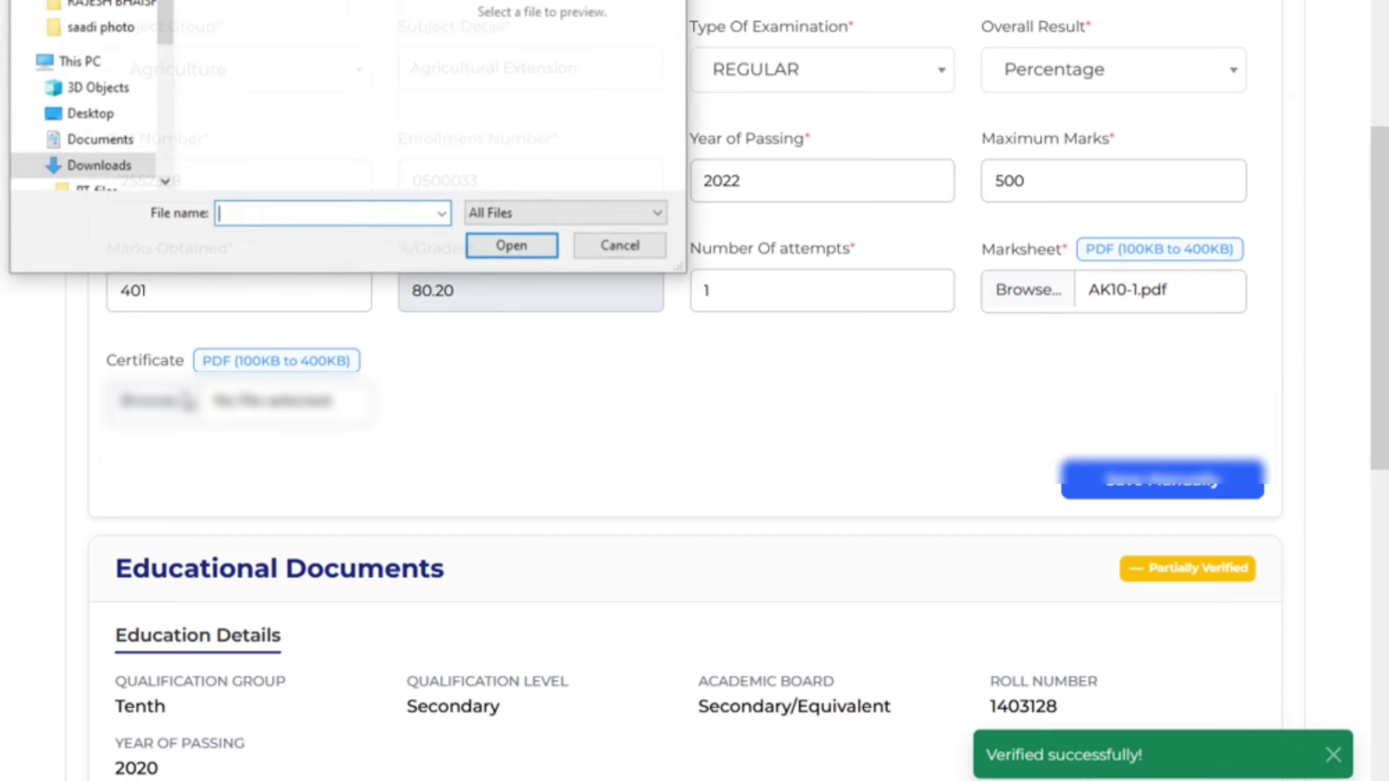
text(AK10-1)
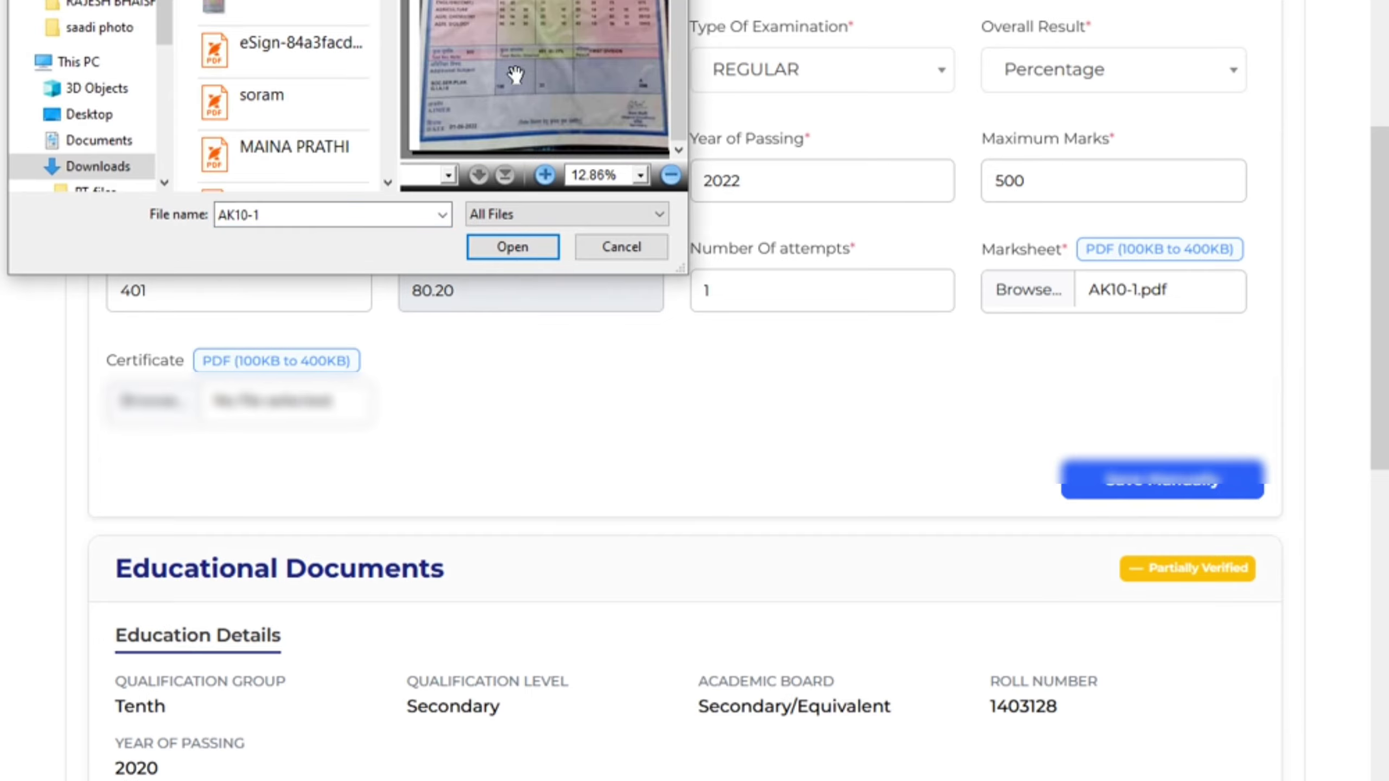
click(495, 246)
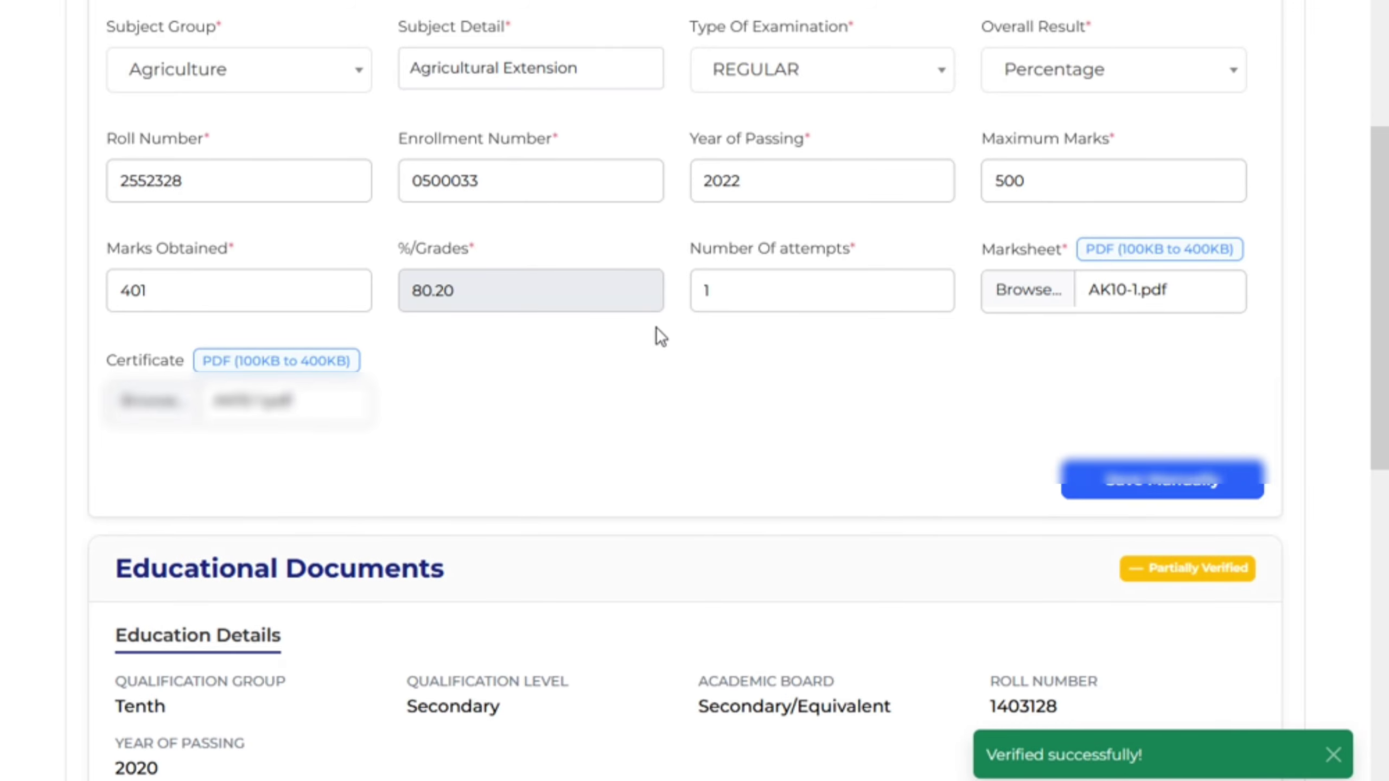
Save the Senior Secondary record manually, consenting to and agreeing with the disclaimer
click(1159, 484)
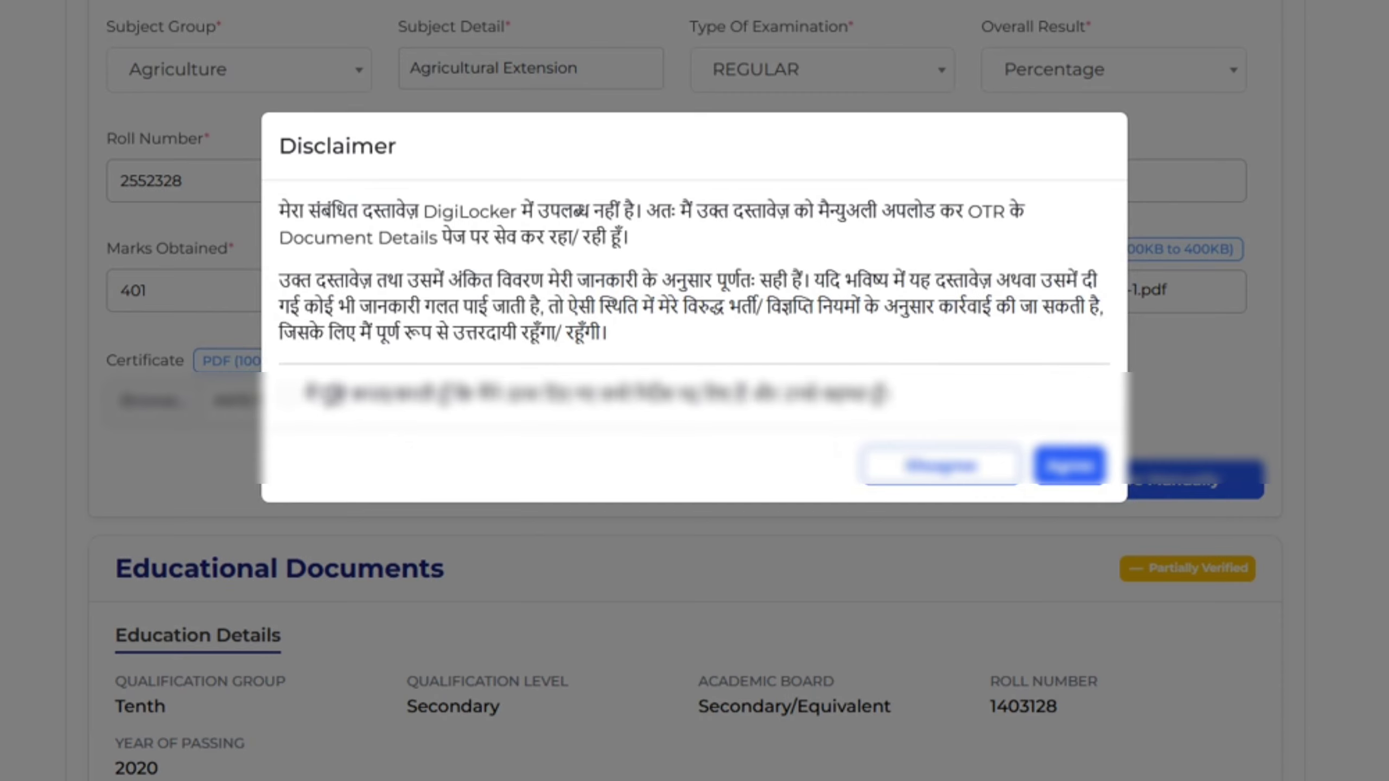
click(287, 394)
click(1060, 471)
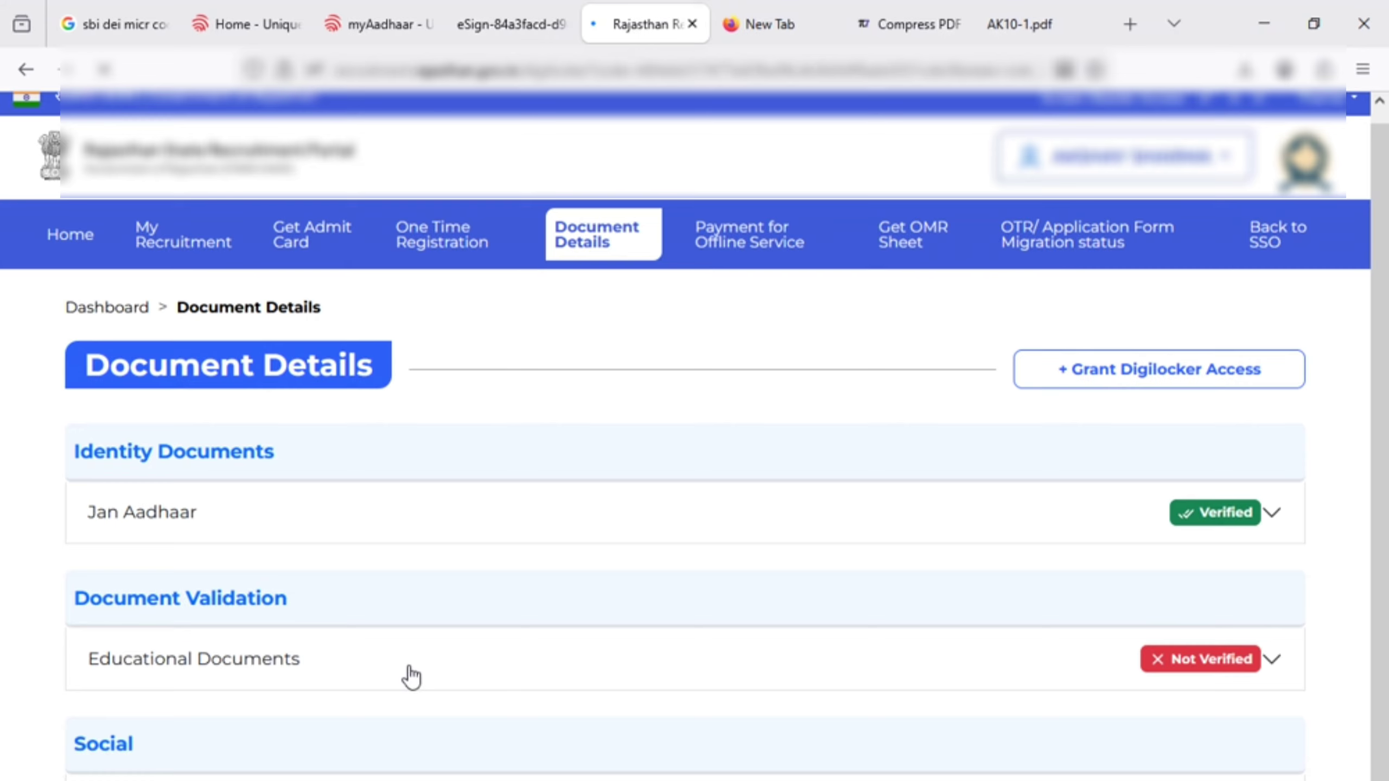
Apply for Forester Direct Recruitment-2026 from My Recruitment and confirm the contact details
scroll(417, 635, up, 1)
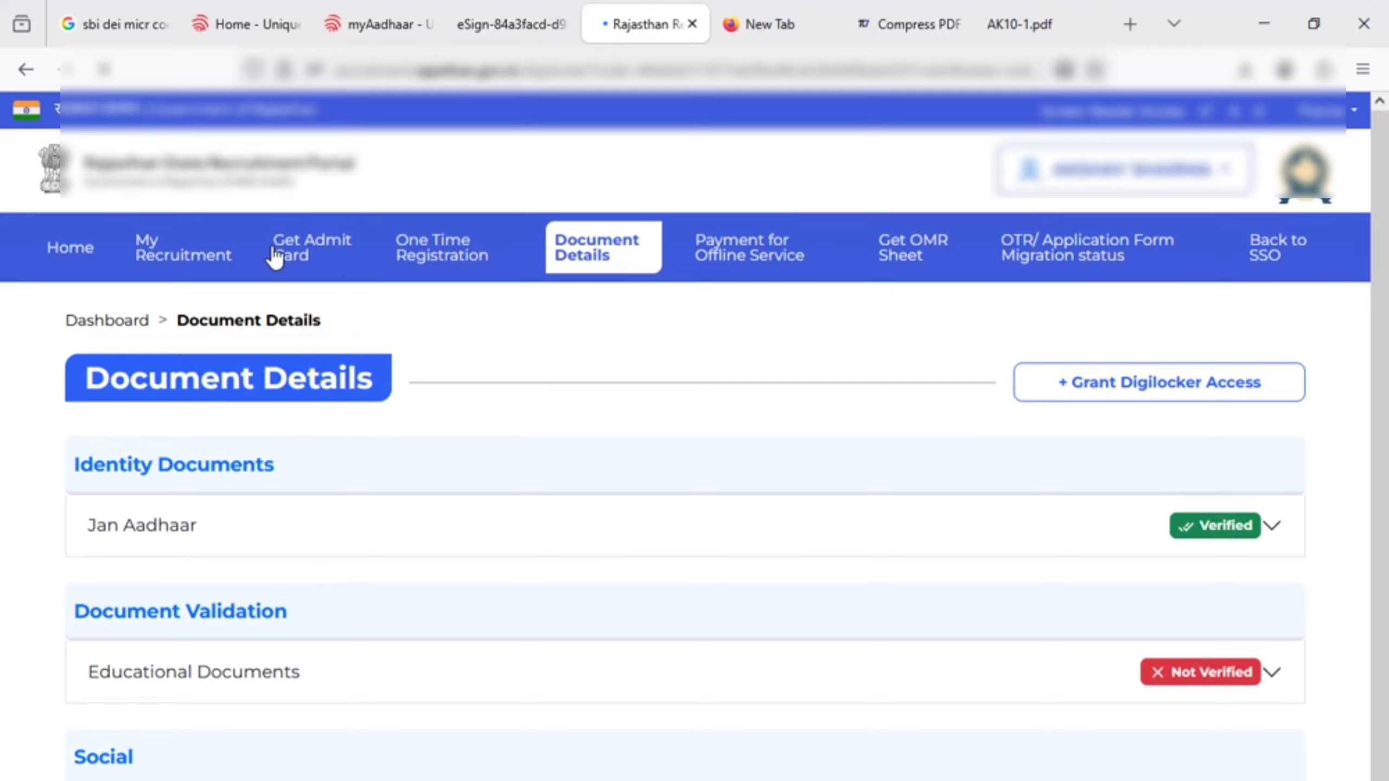
click(163, 257)
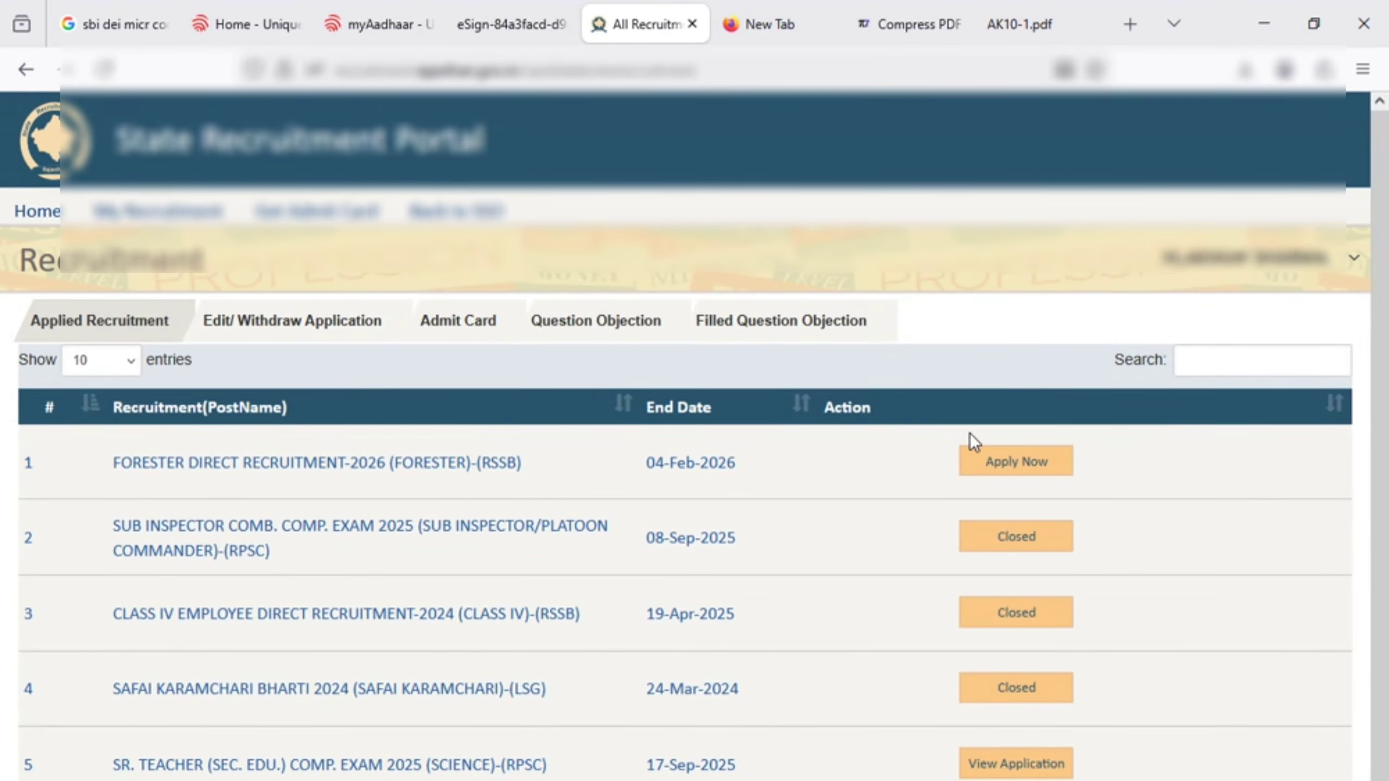
click(1008, 462)
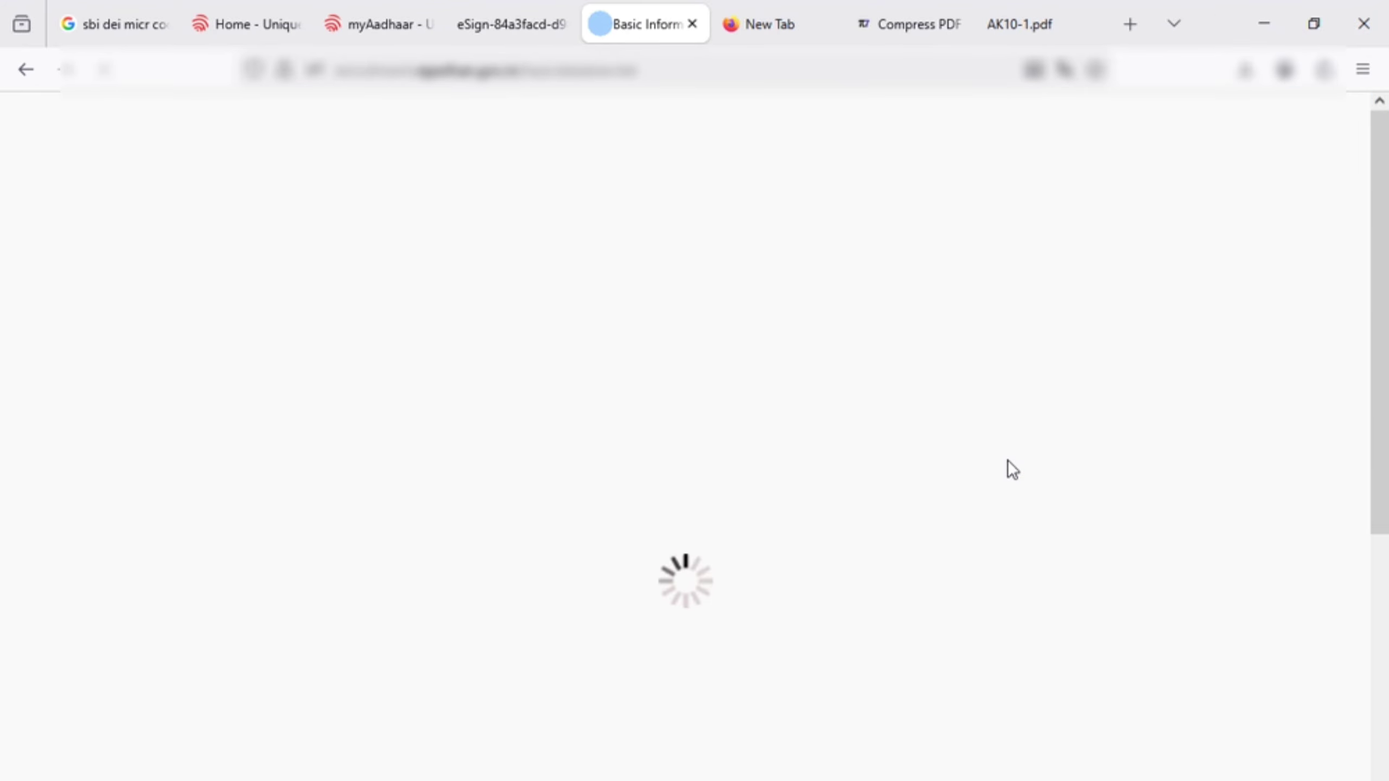
scroll(745, 618, down, 10)
scroll(745, 618, down, 7)
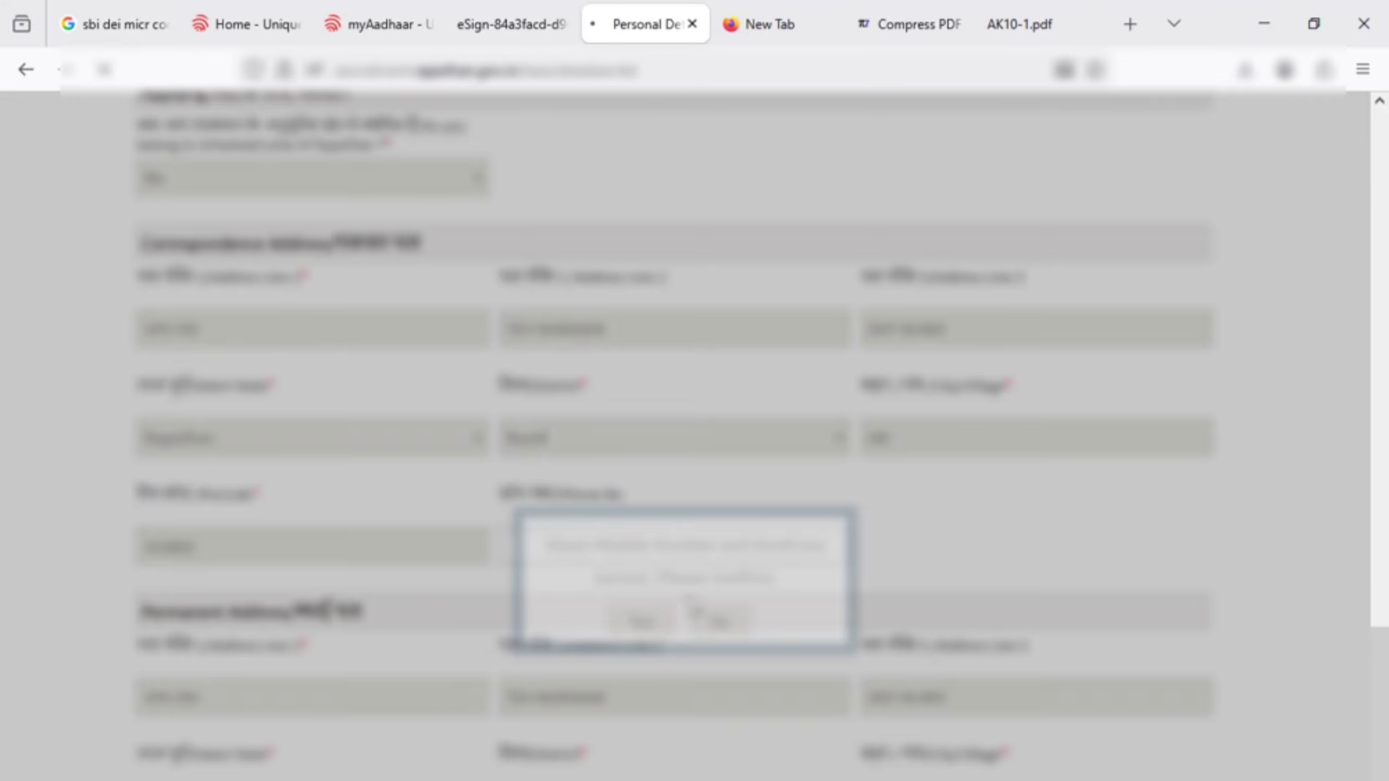
click(694, 610)
scroll(635, 405, down, 3)
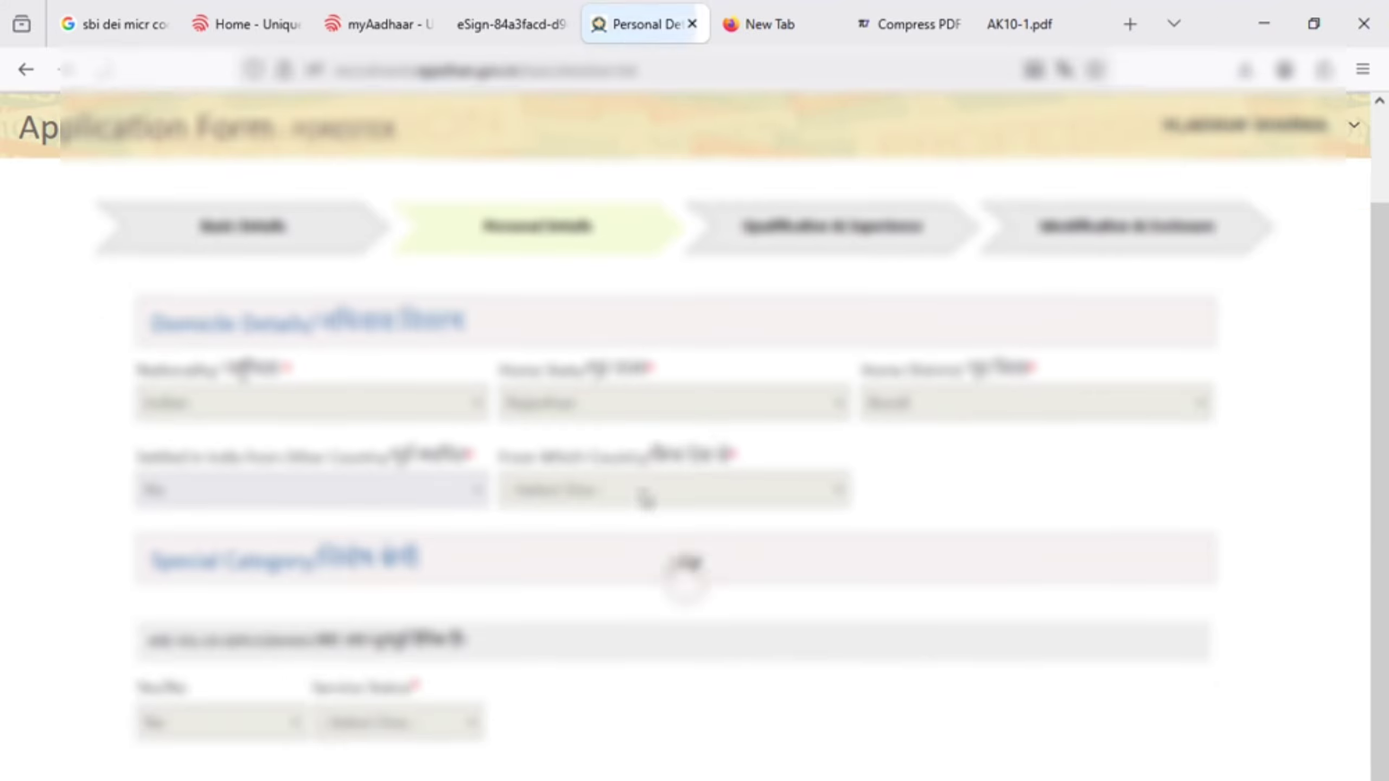
scroll(383, 601, down, 3)
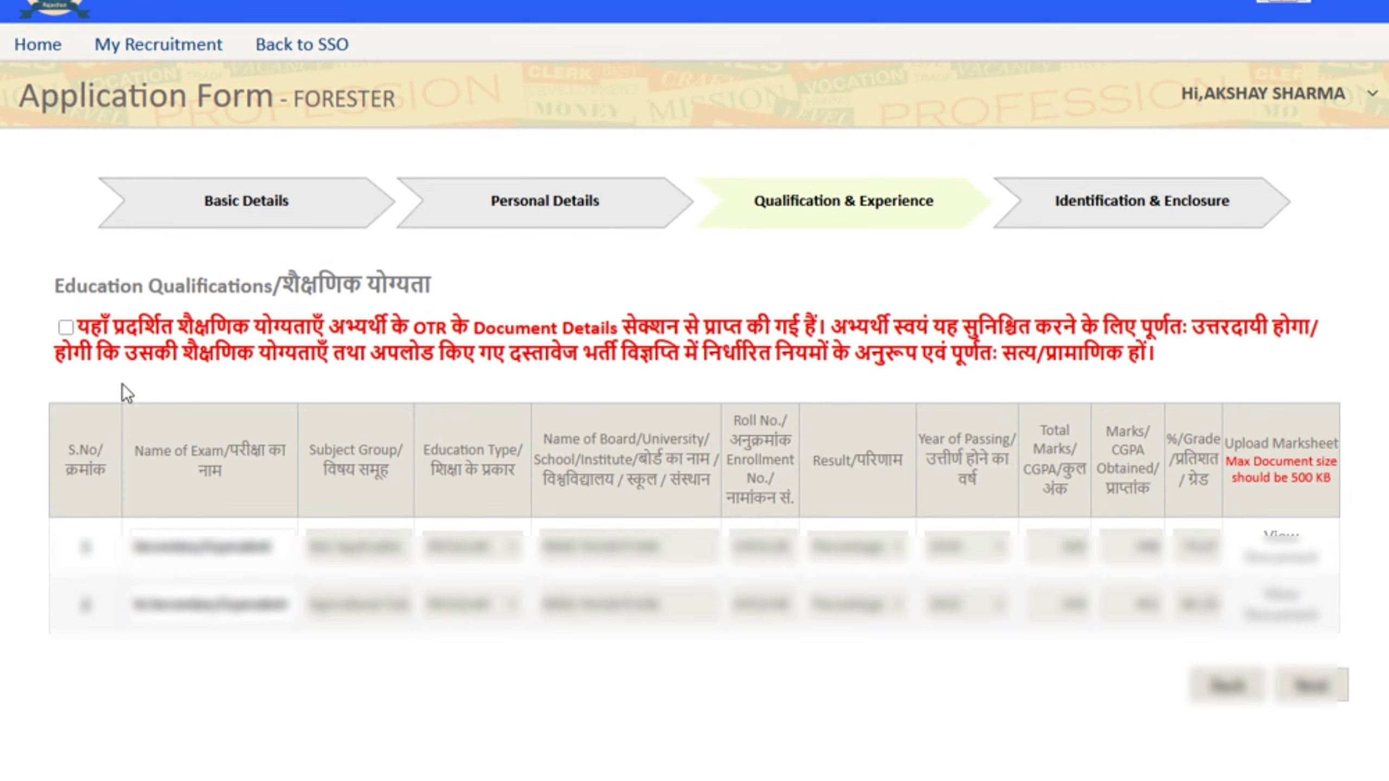
Accept the OTR-sourced qualifications statement, then dismiss the first disclaimer without submitting
click(65, 327)
click(1312, 693)
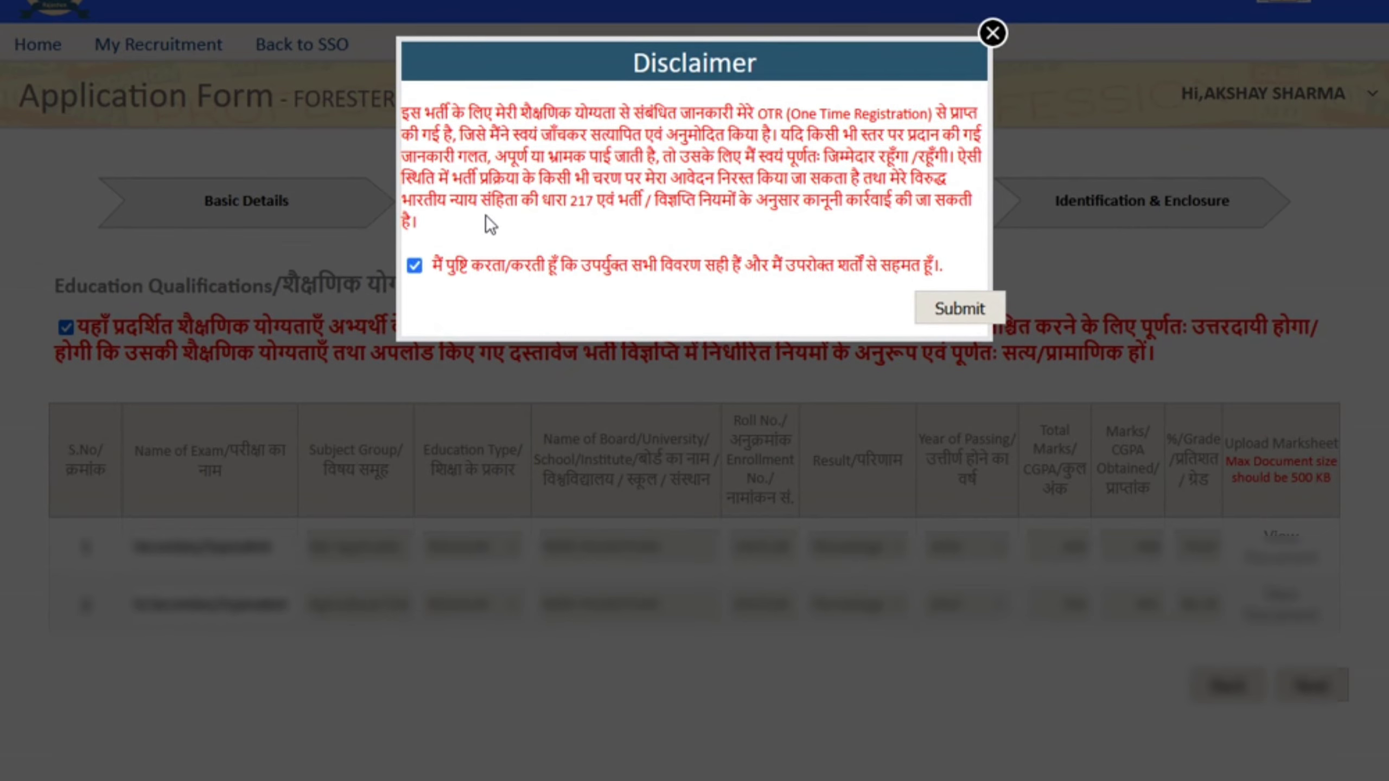
click(992, 34)
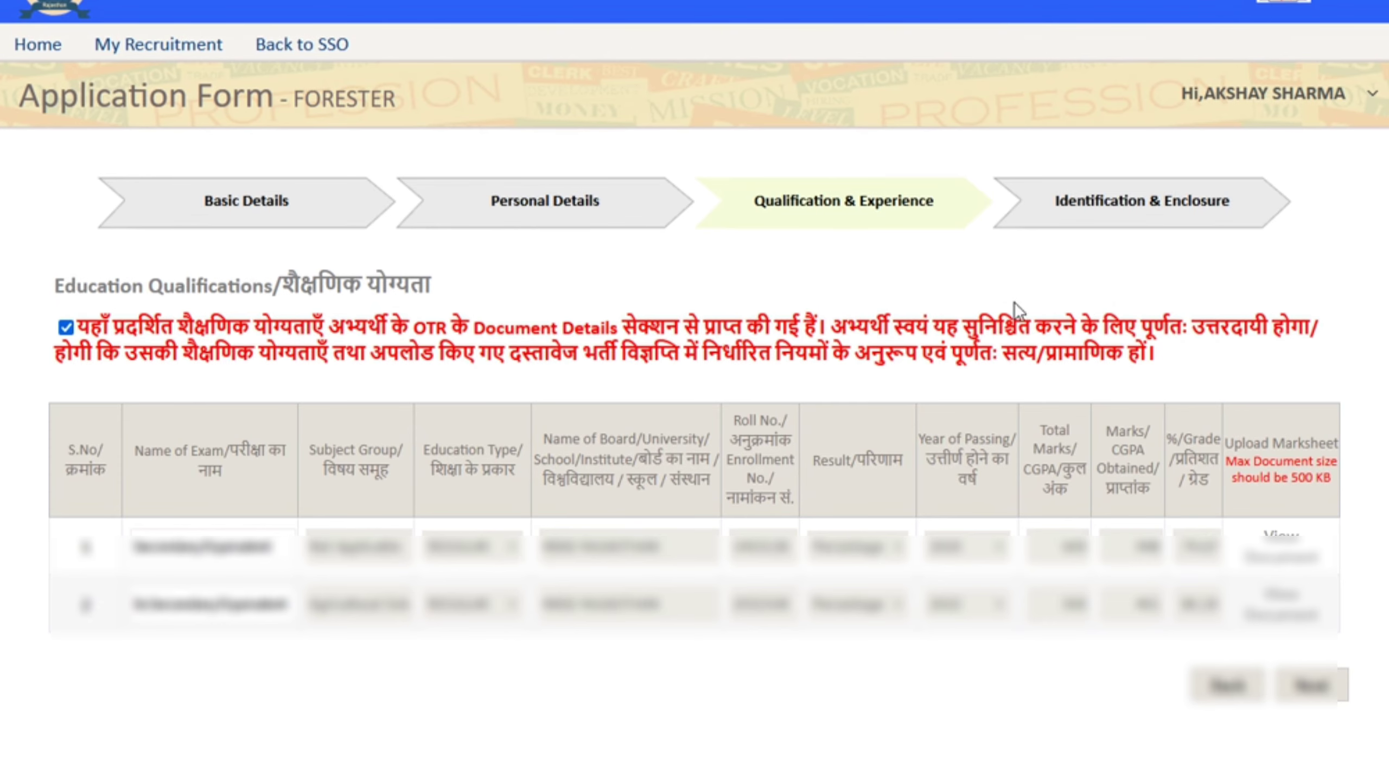
Review both rows' uploaded marksheets, then proceed to the qualification disclaimer again
click(1295, 564)
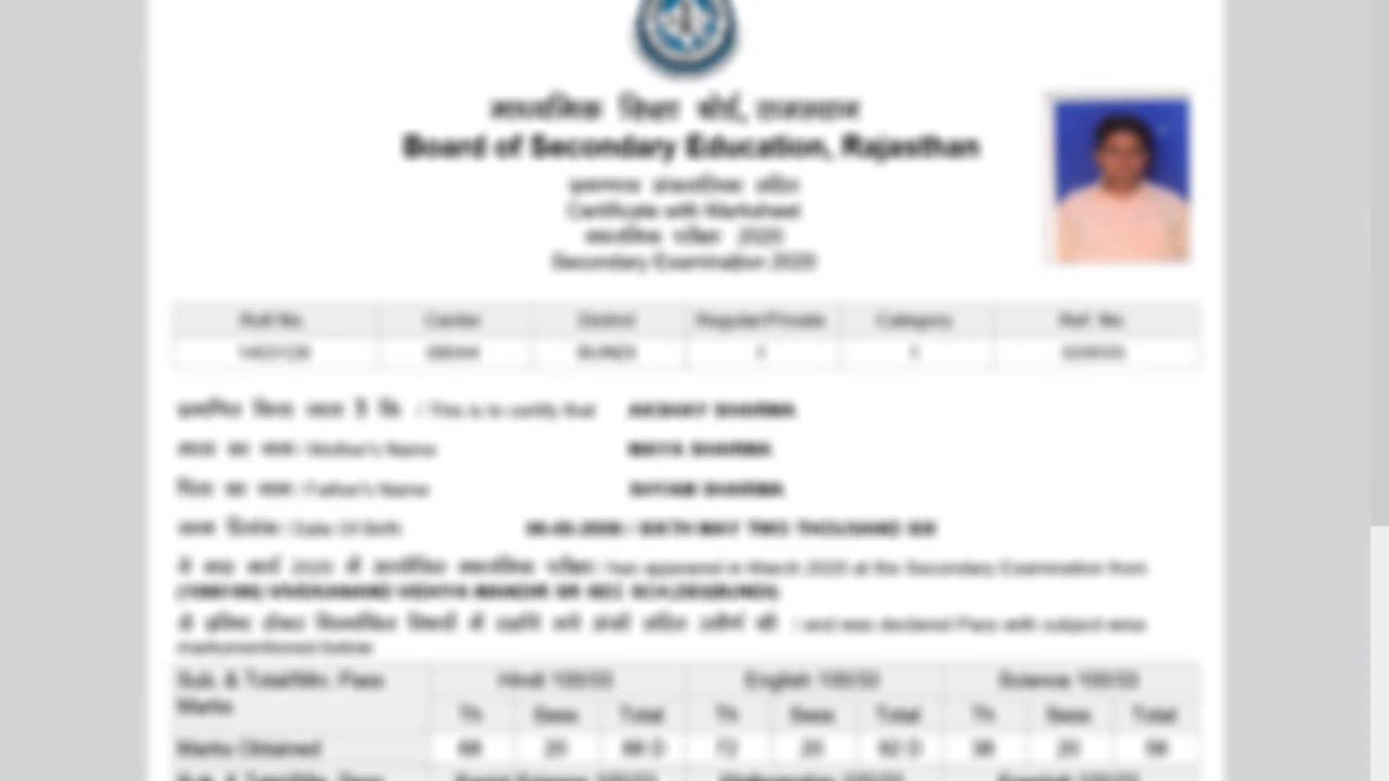
scroll(733, 249, down, 10)
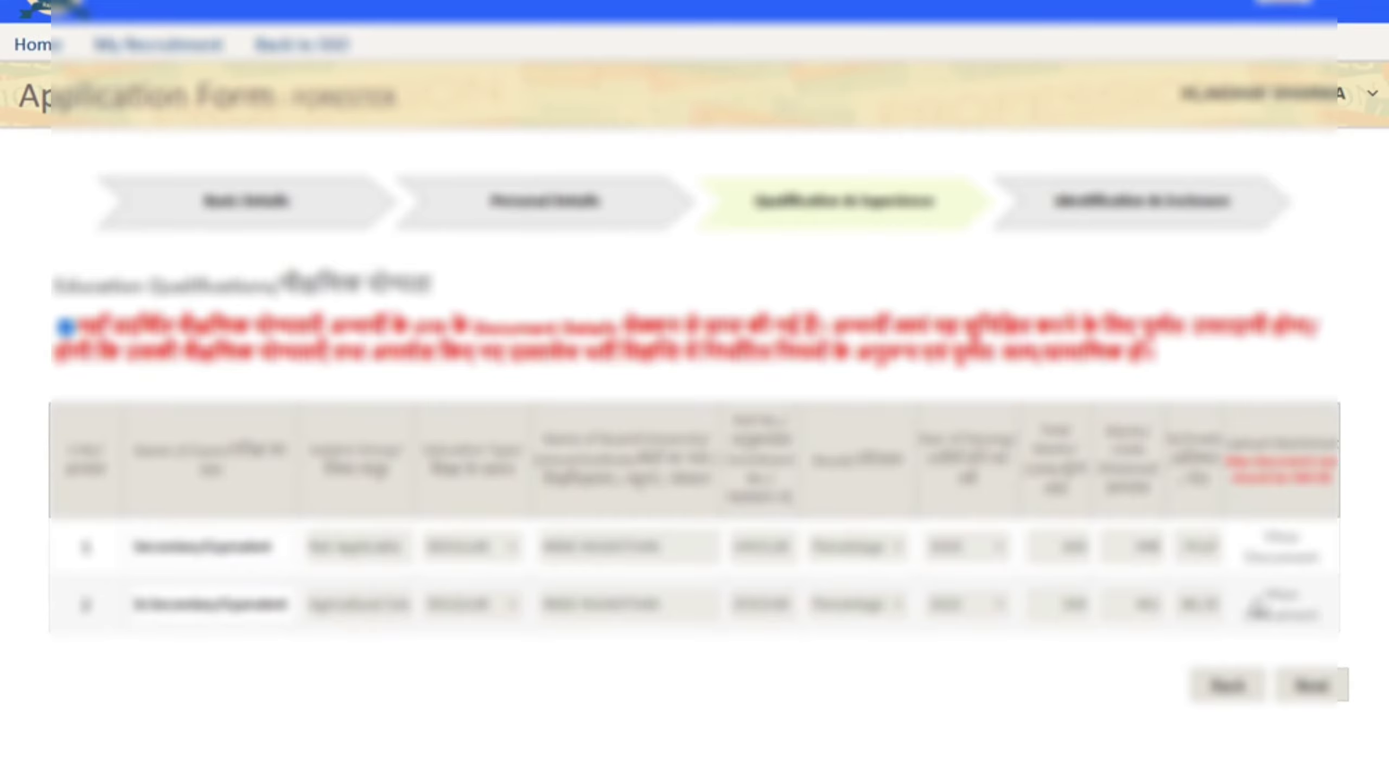
click(1296, 614)
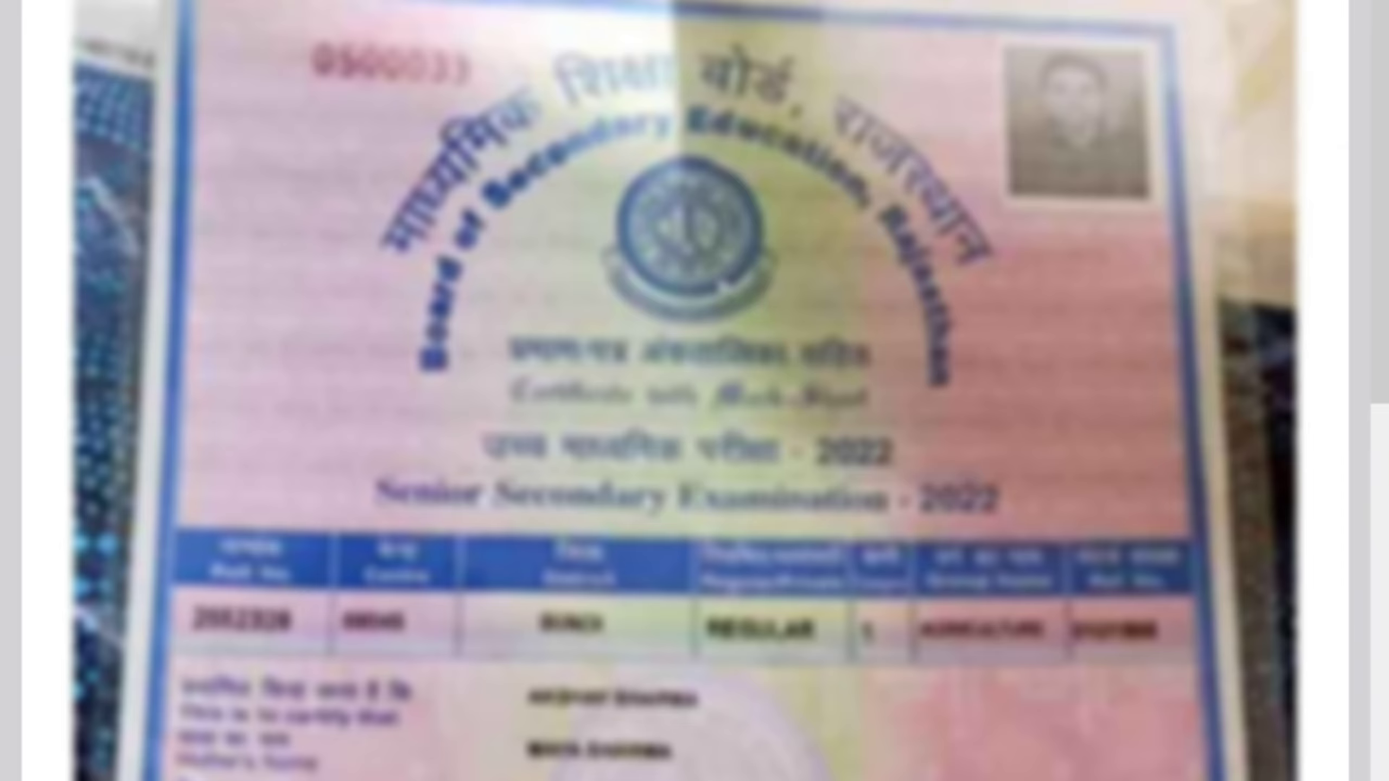
scroll(1038, 474, down, 8)
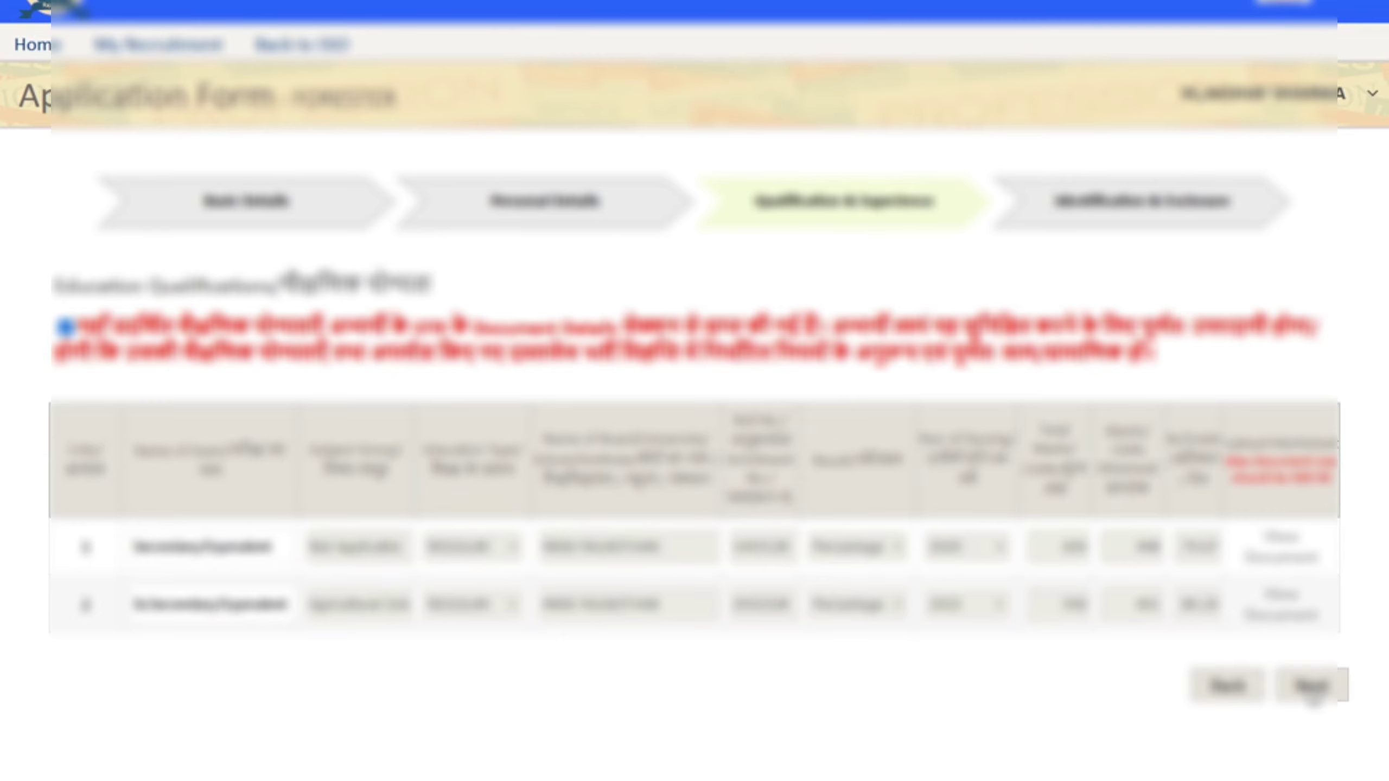
click(1312, 686)
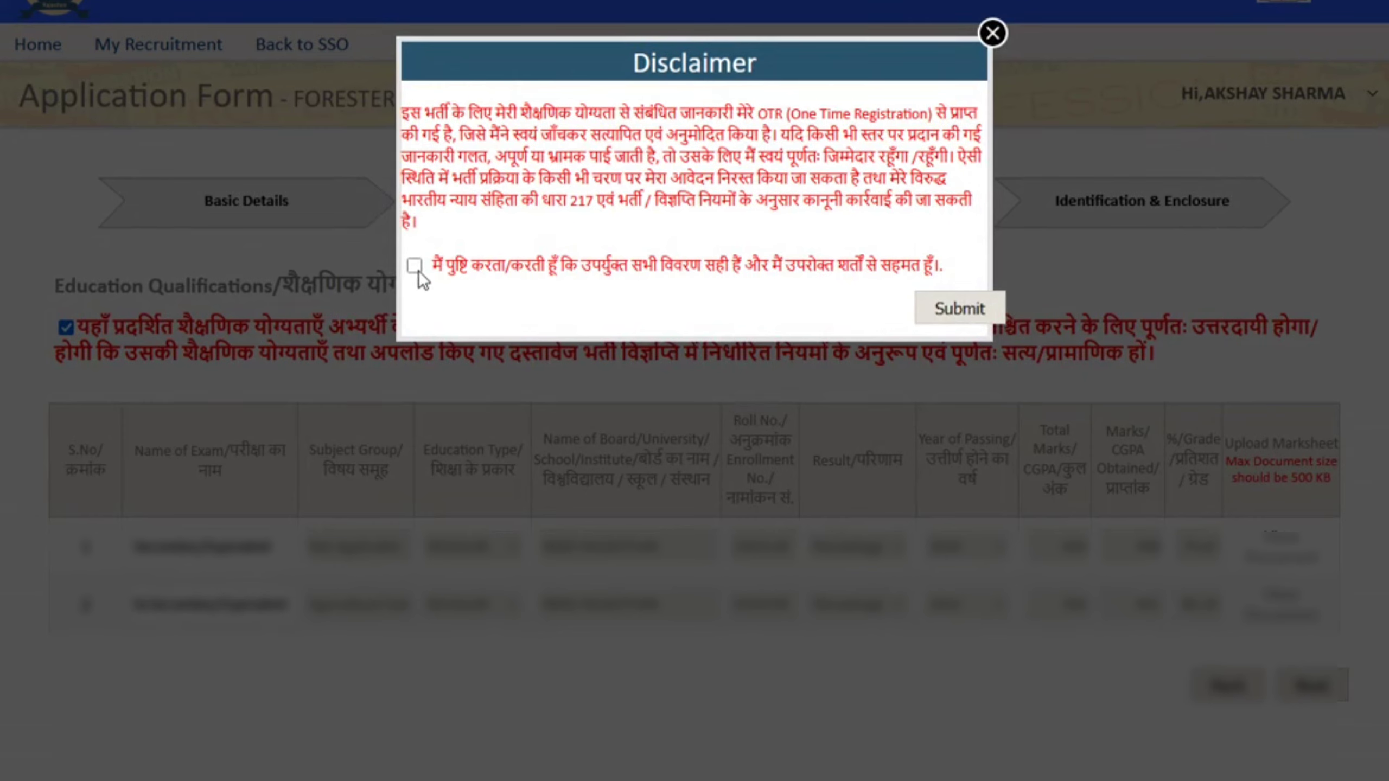
Submit the qualification disclaimer and continue past Identification & Enclosure to the preview
click(954, 310)
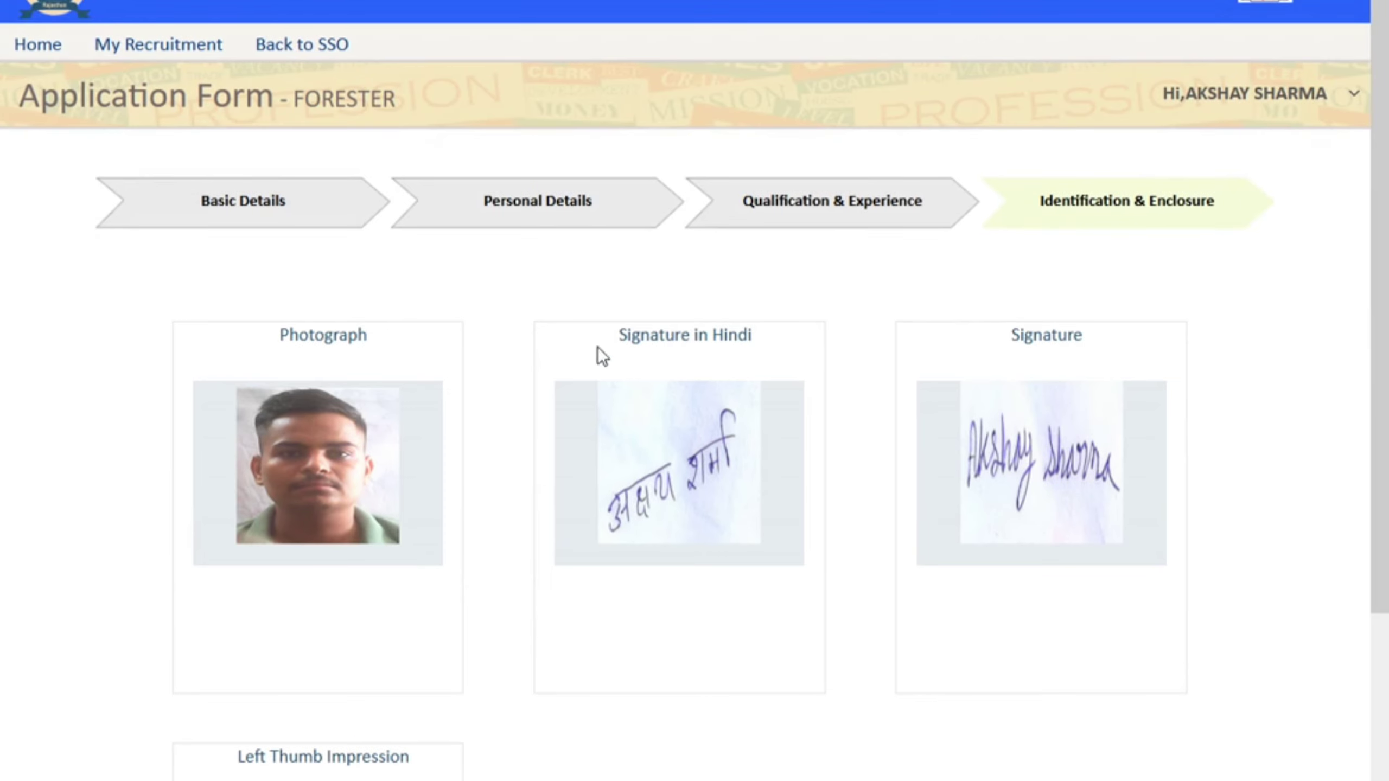
scroll(664, 500, down, 9)
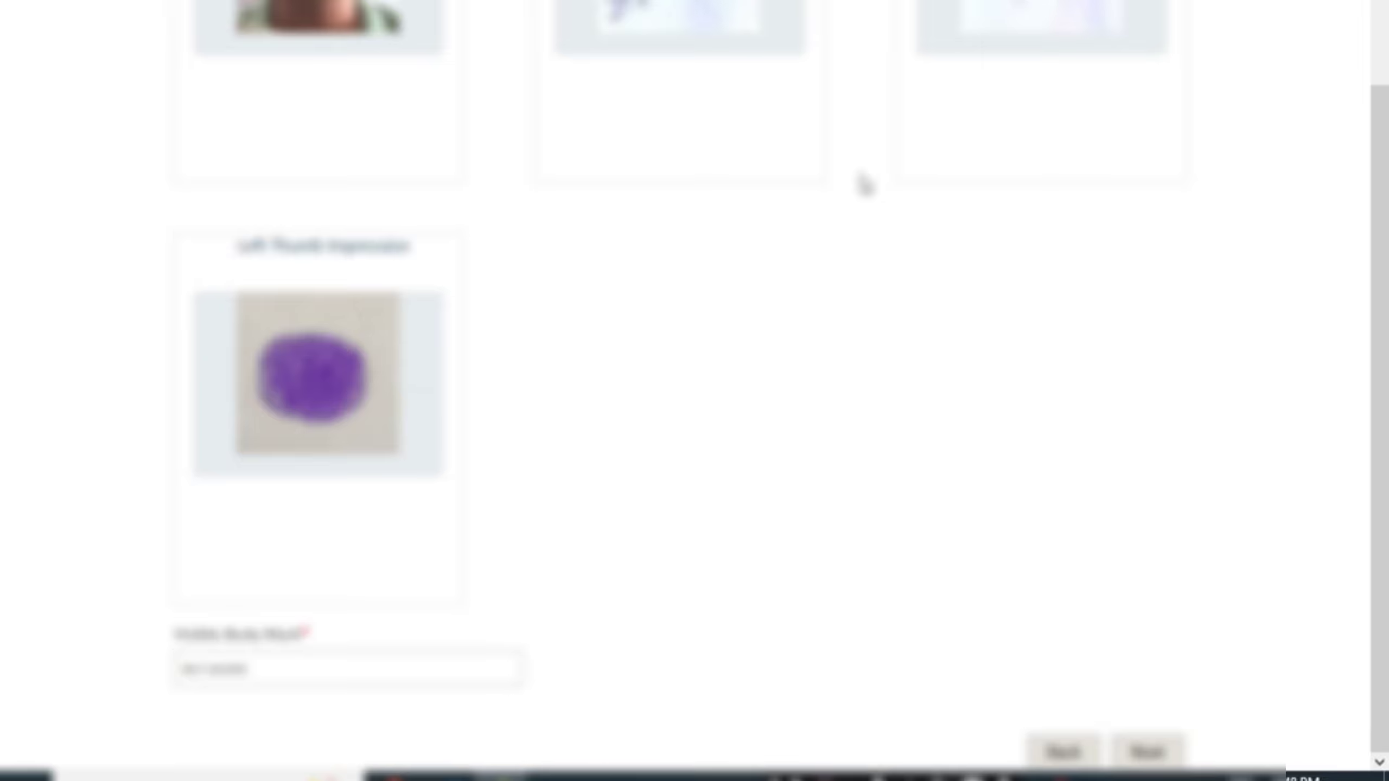
scroll(856, 165, up, 7)
scroll(1039, 383, down, 7)
click(1147, 752)
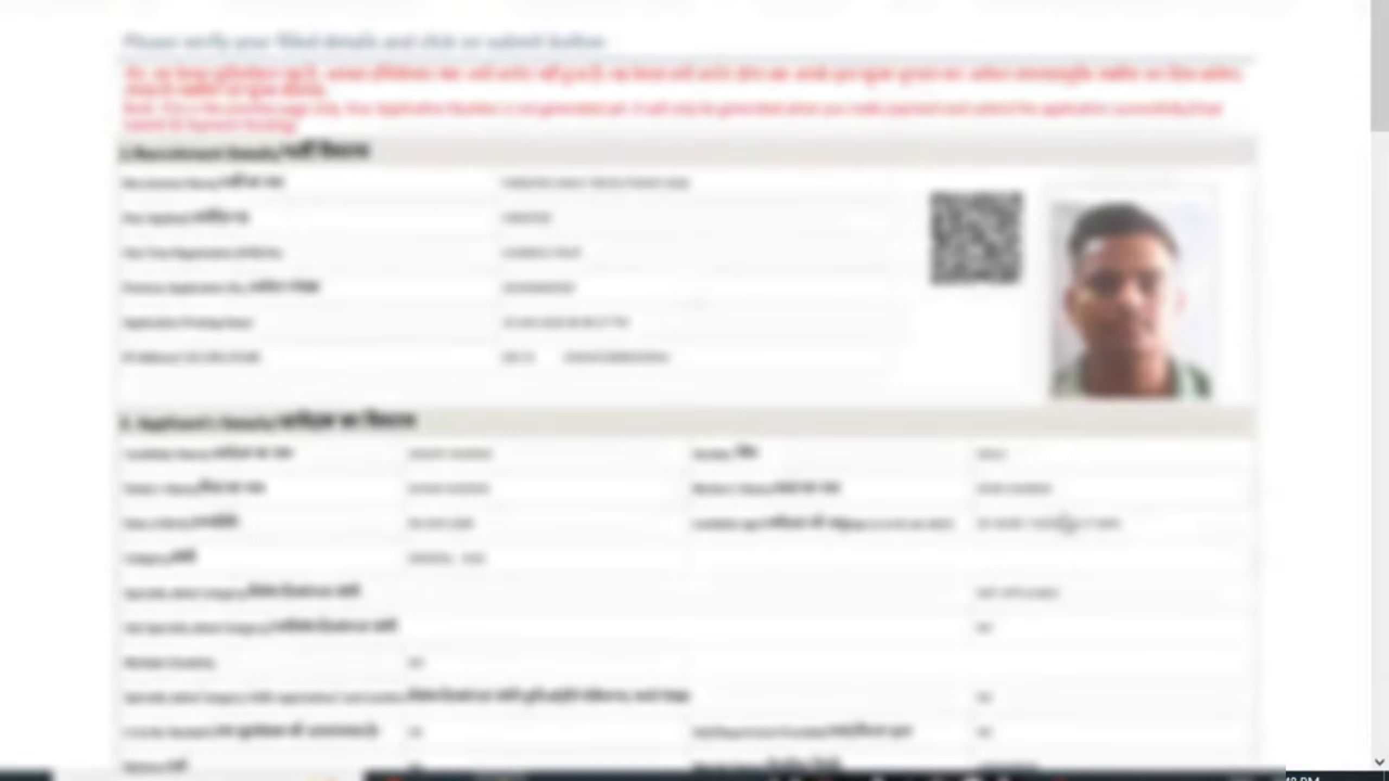
Tick the Declaration checkbox at the bottom of the Forester preview, then return to the top
scroll(670, 226, down, 7)
scroll(602, 110, up, 7)
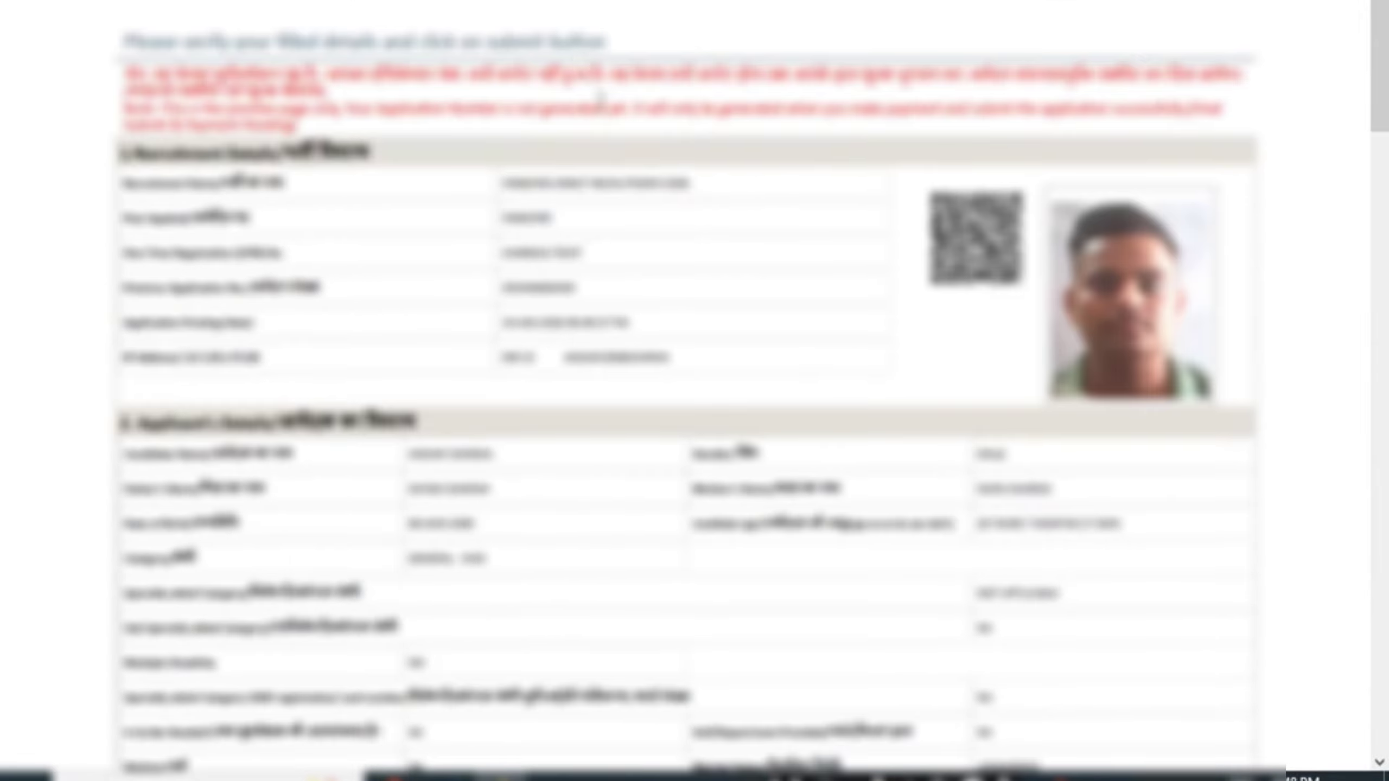
scroll(593, 267, down, 10)
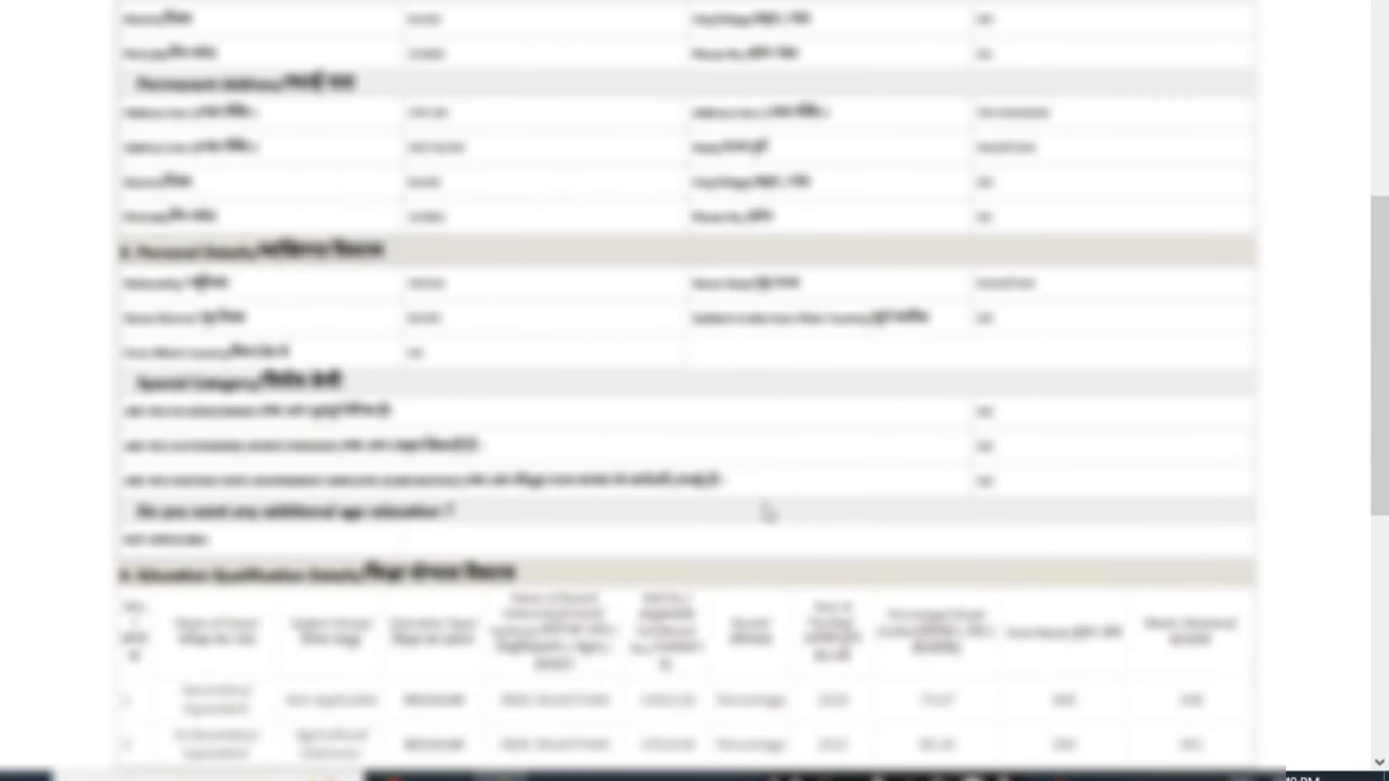
scroll(768, 513, down, 10)
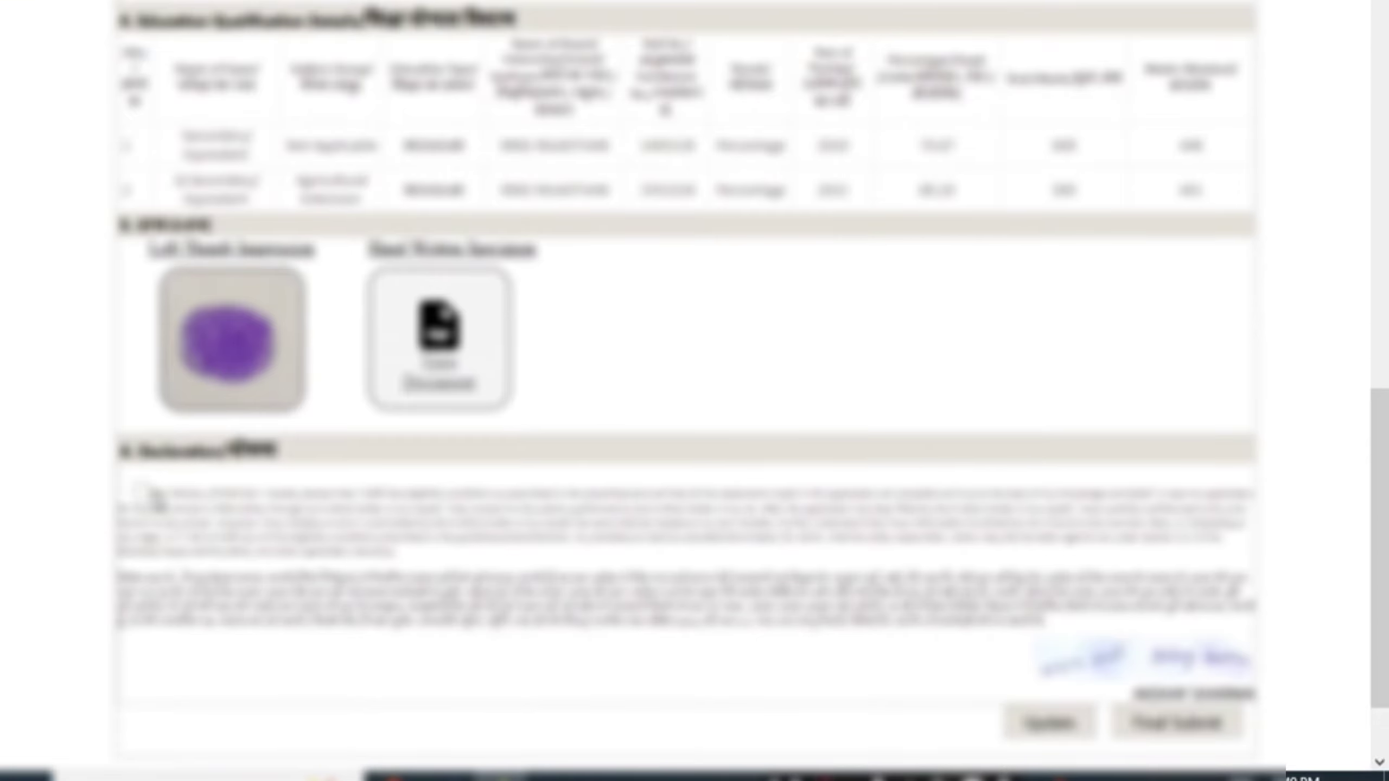
click(140, 491)
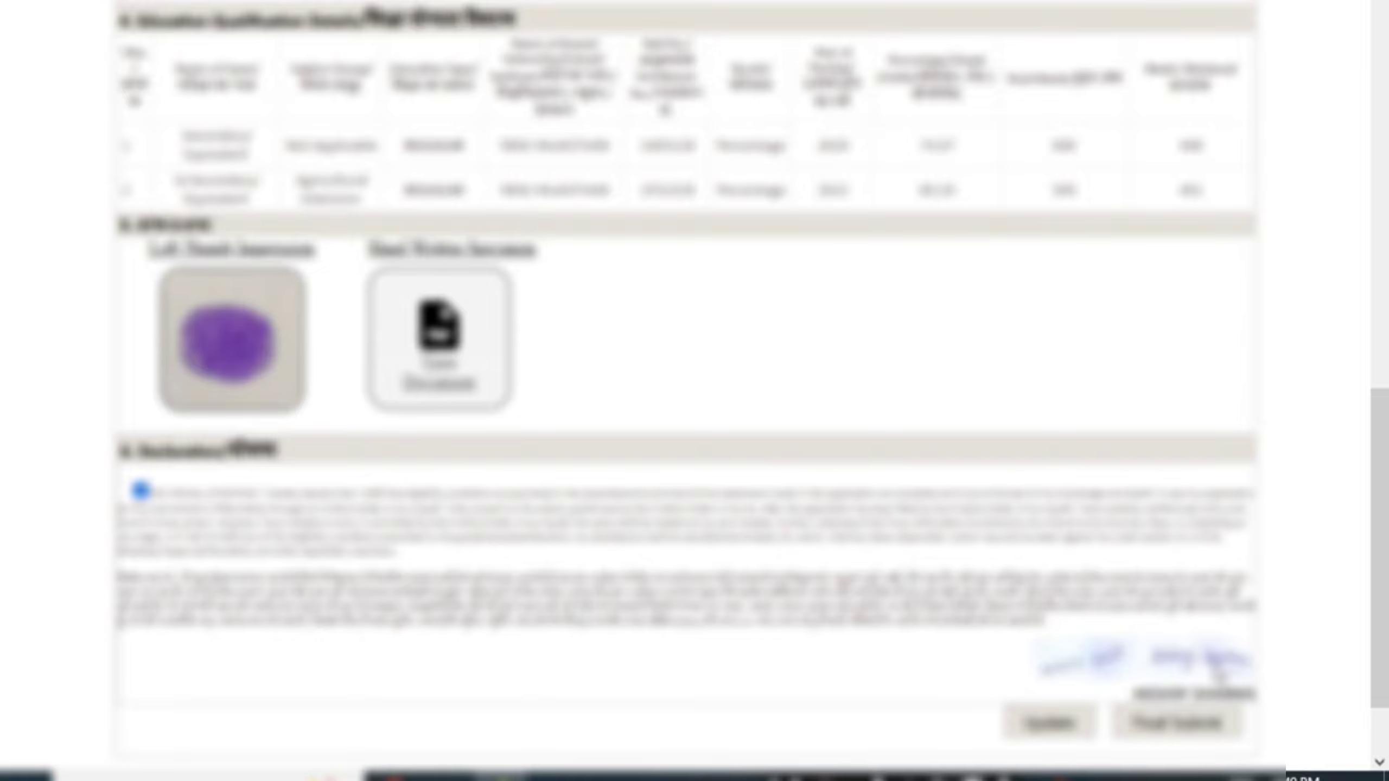
scroll(552, 454, up, 15)
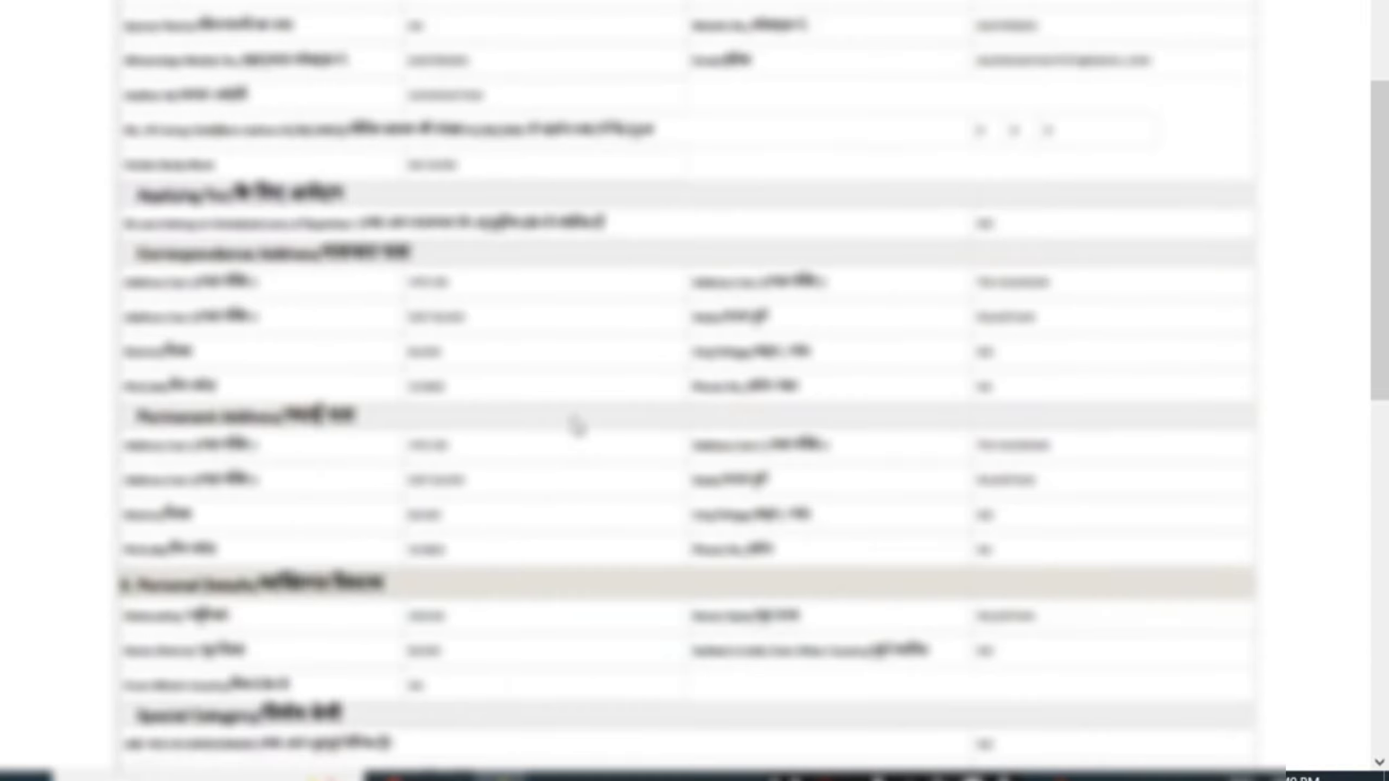
scroll(577, 426, up, 10)
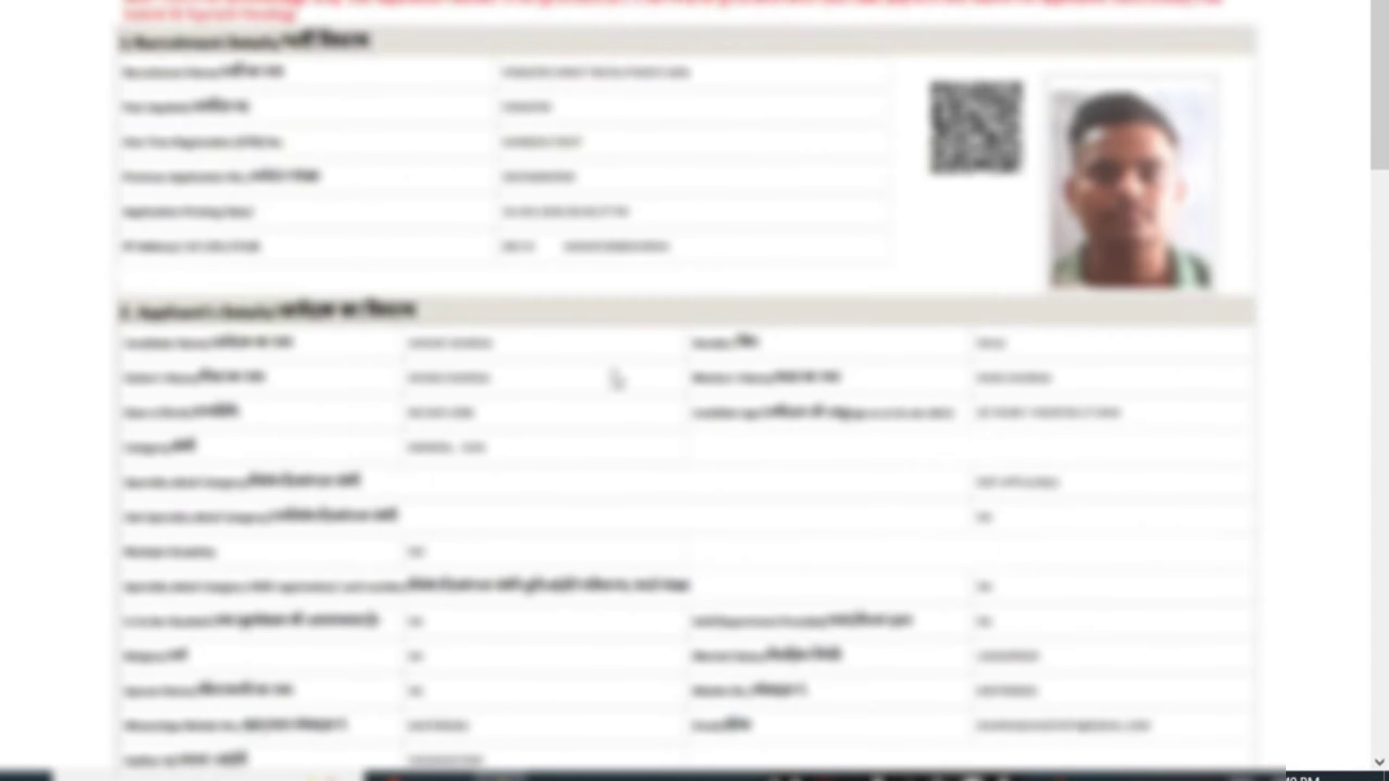